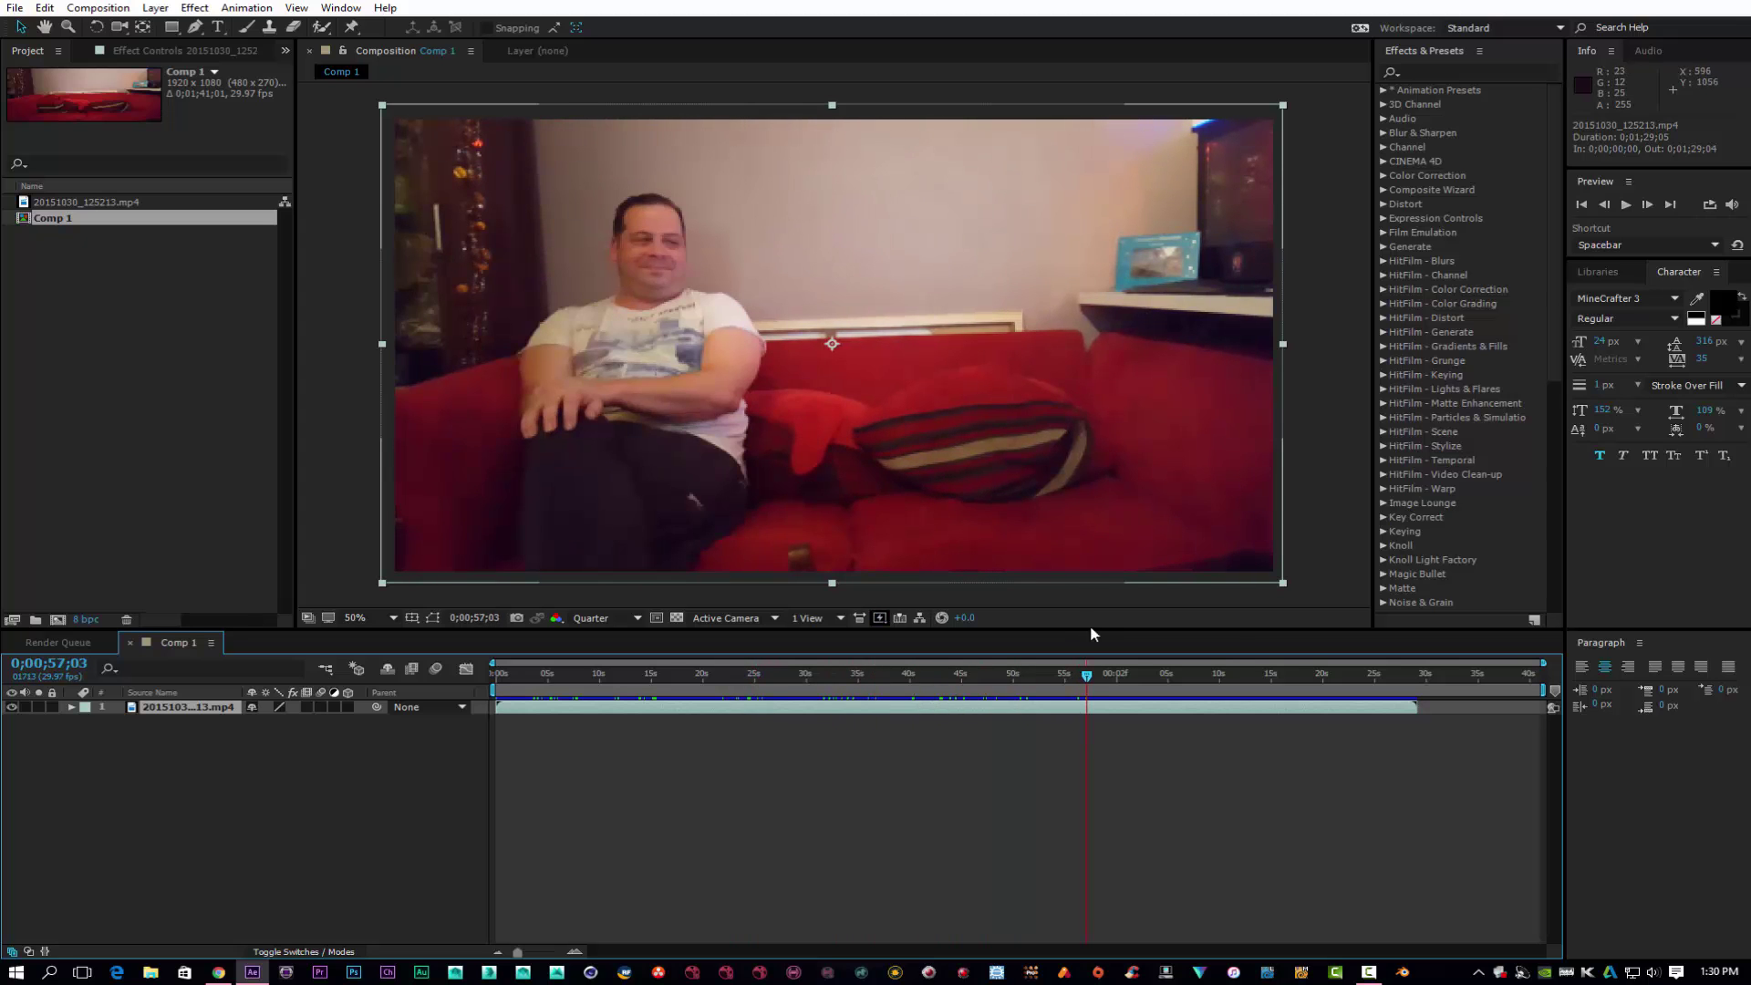
Rename the video layer in Comp 1 as "background" and duplicate it.
{"action": "left_click_drag", "start_coordinate": [1087, 679], "coordinate": [1052, 686]}
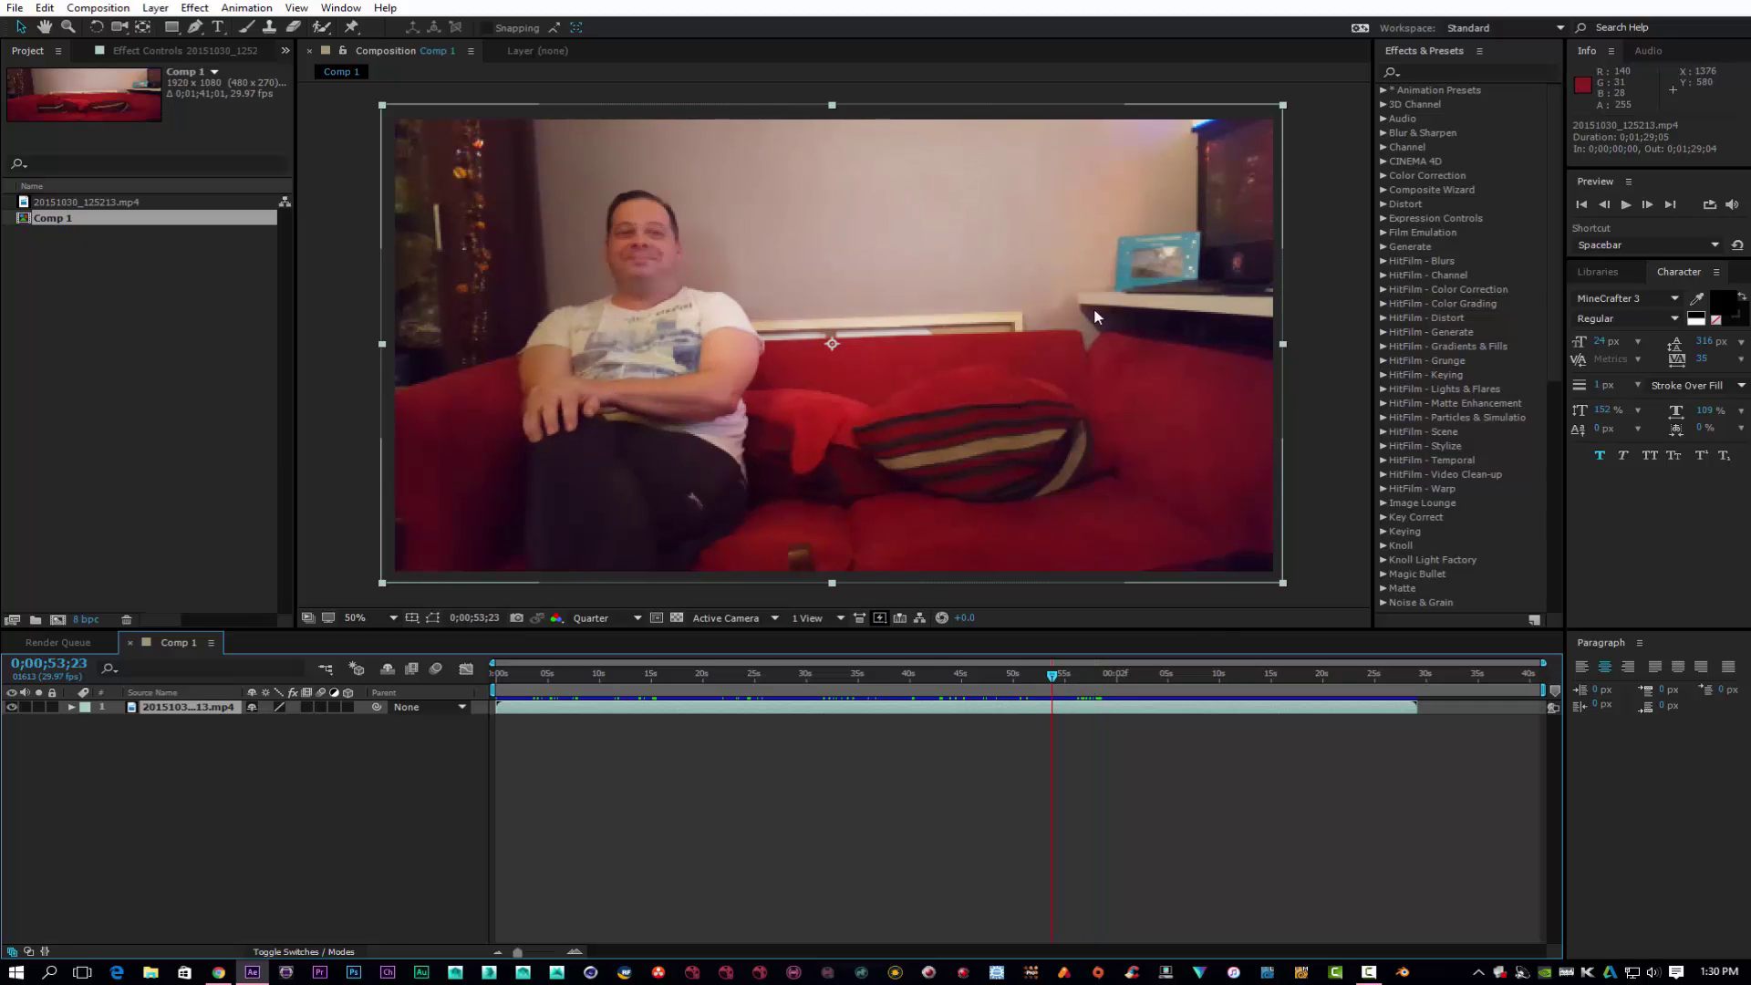
{"action": "right_click", "coordinate": [192, 709]}
{"action": "left_click", "coordinate": [221, 691]}
{"action": "type", "text": "backgr"}
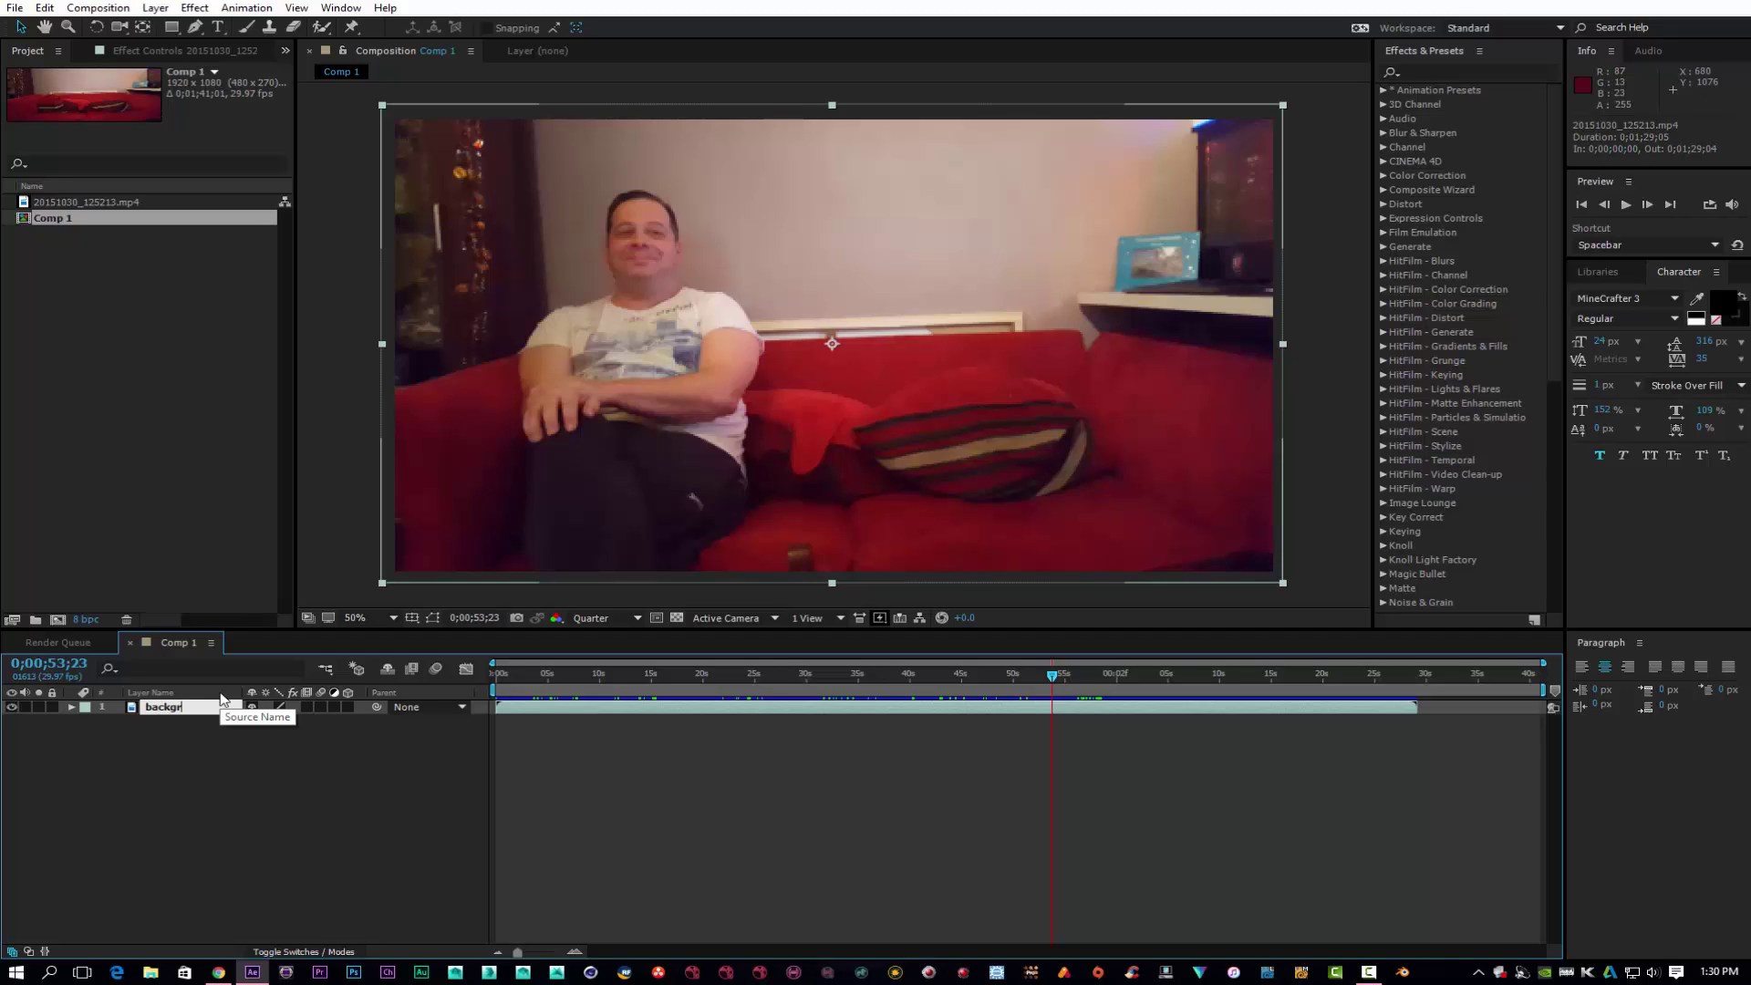
{"action": "type", "text": "ound"}
{"action": "key", "text": "Return"}
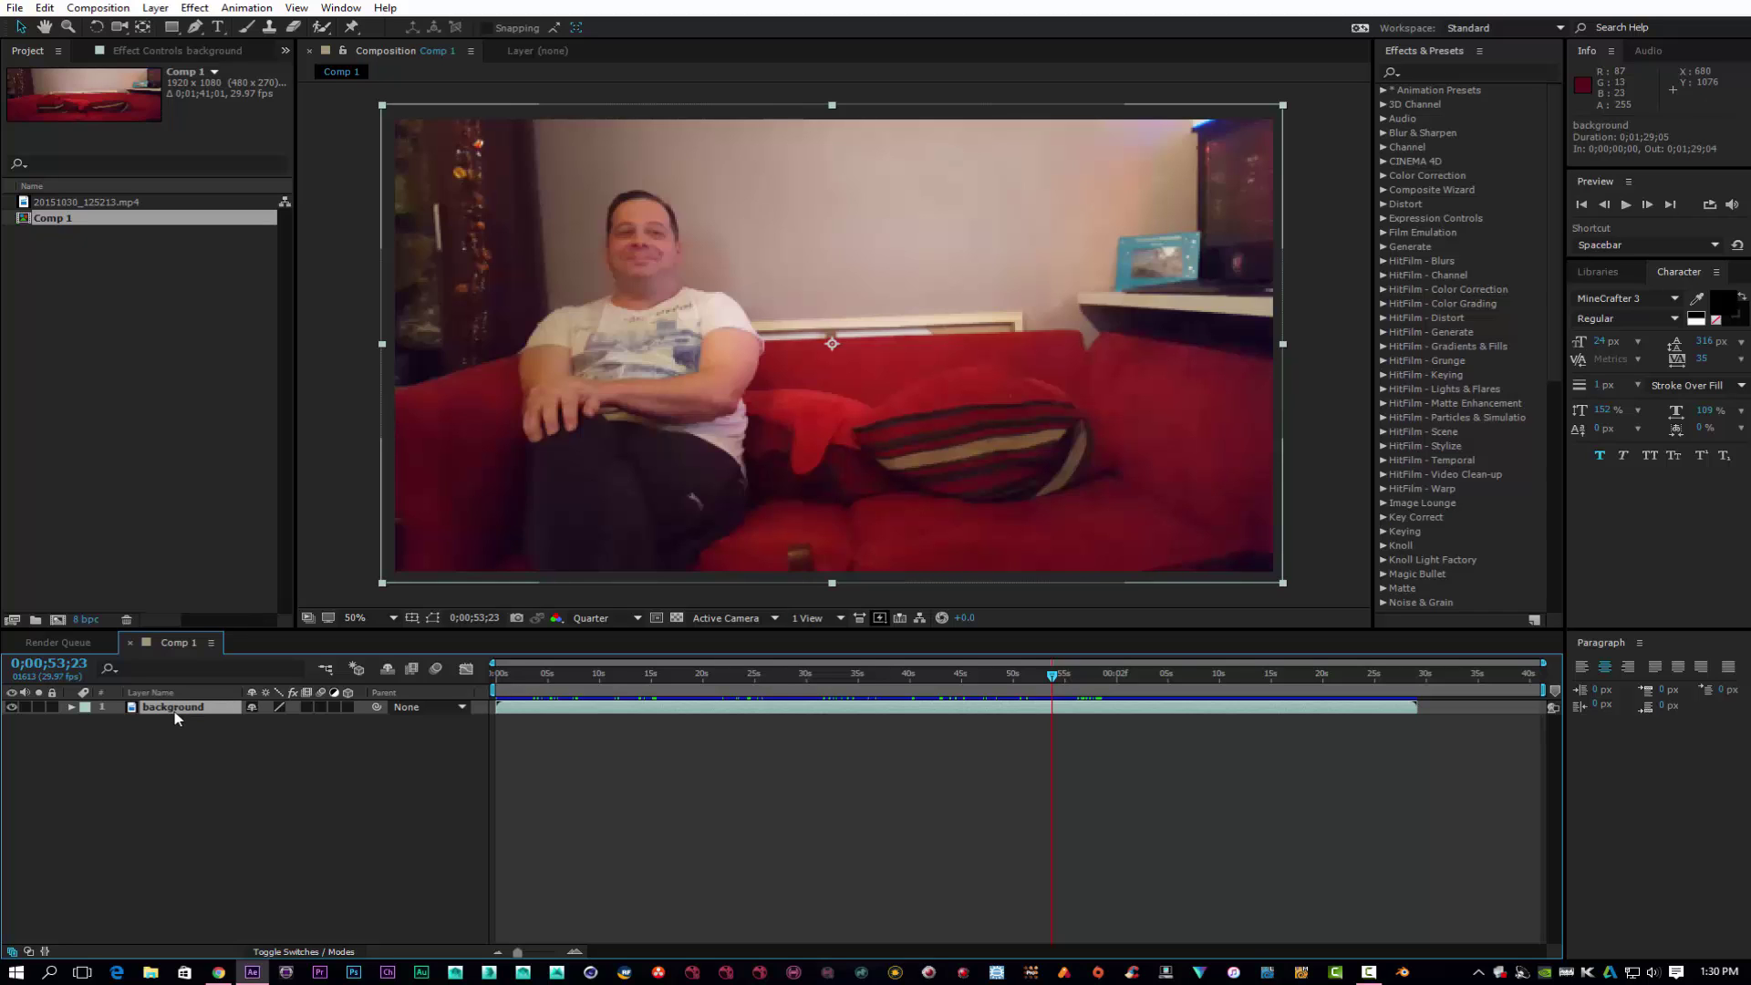
{"action": "key", "text": "ctrl+d"}
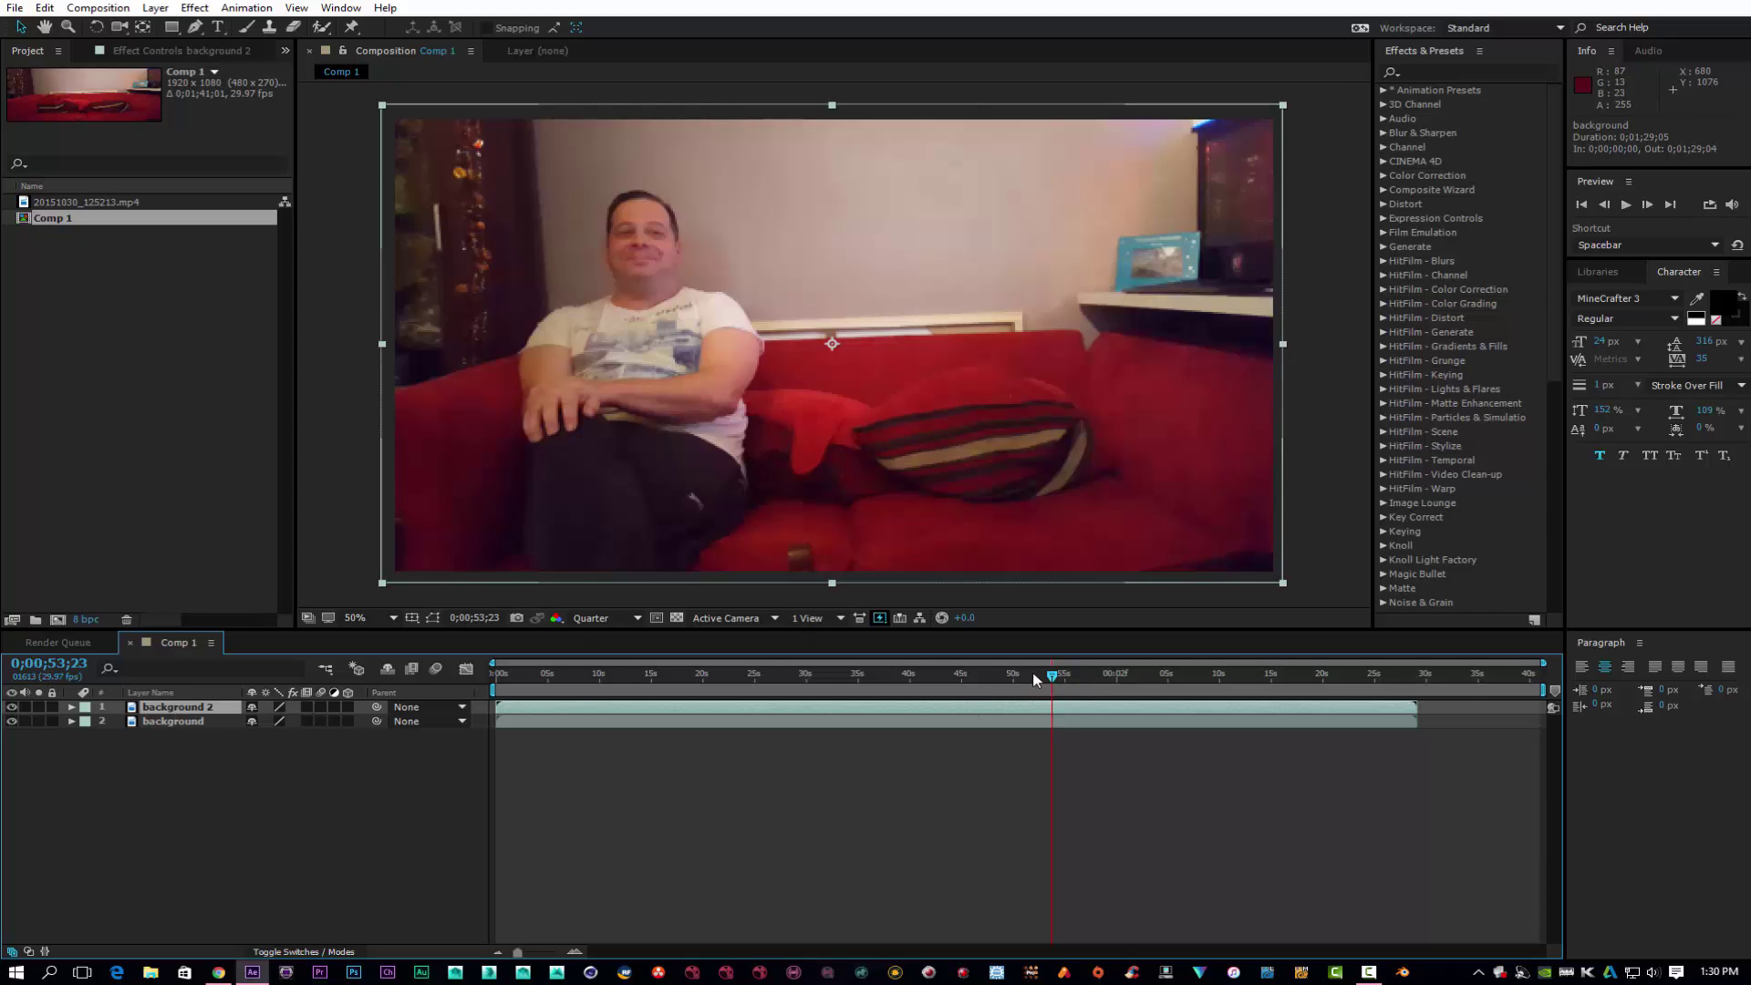
Trim the background 2 layer to the footage between 0;00;52;00 and about 0;01;23;22 and slide it to the start of the timeline.
{"action": "mouse_move", "coordinate": [1035, 680]}
{"action": "left_mouse_down"}
{"action": "mouse_move", "coordinate": [1004, 680]}
{"action": "mouse_move", "coordinate": [1022, 680]}
{"action": "left_mouse_up"}
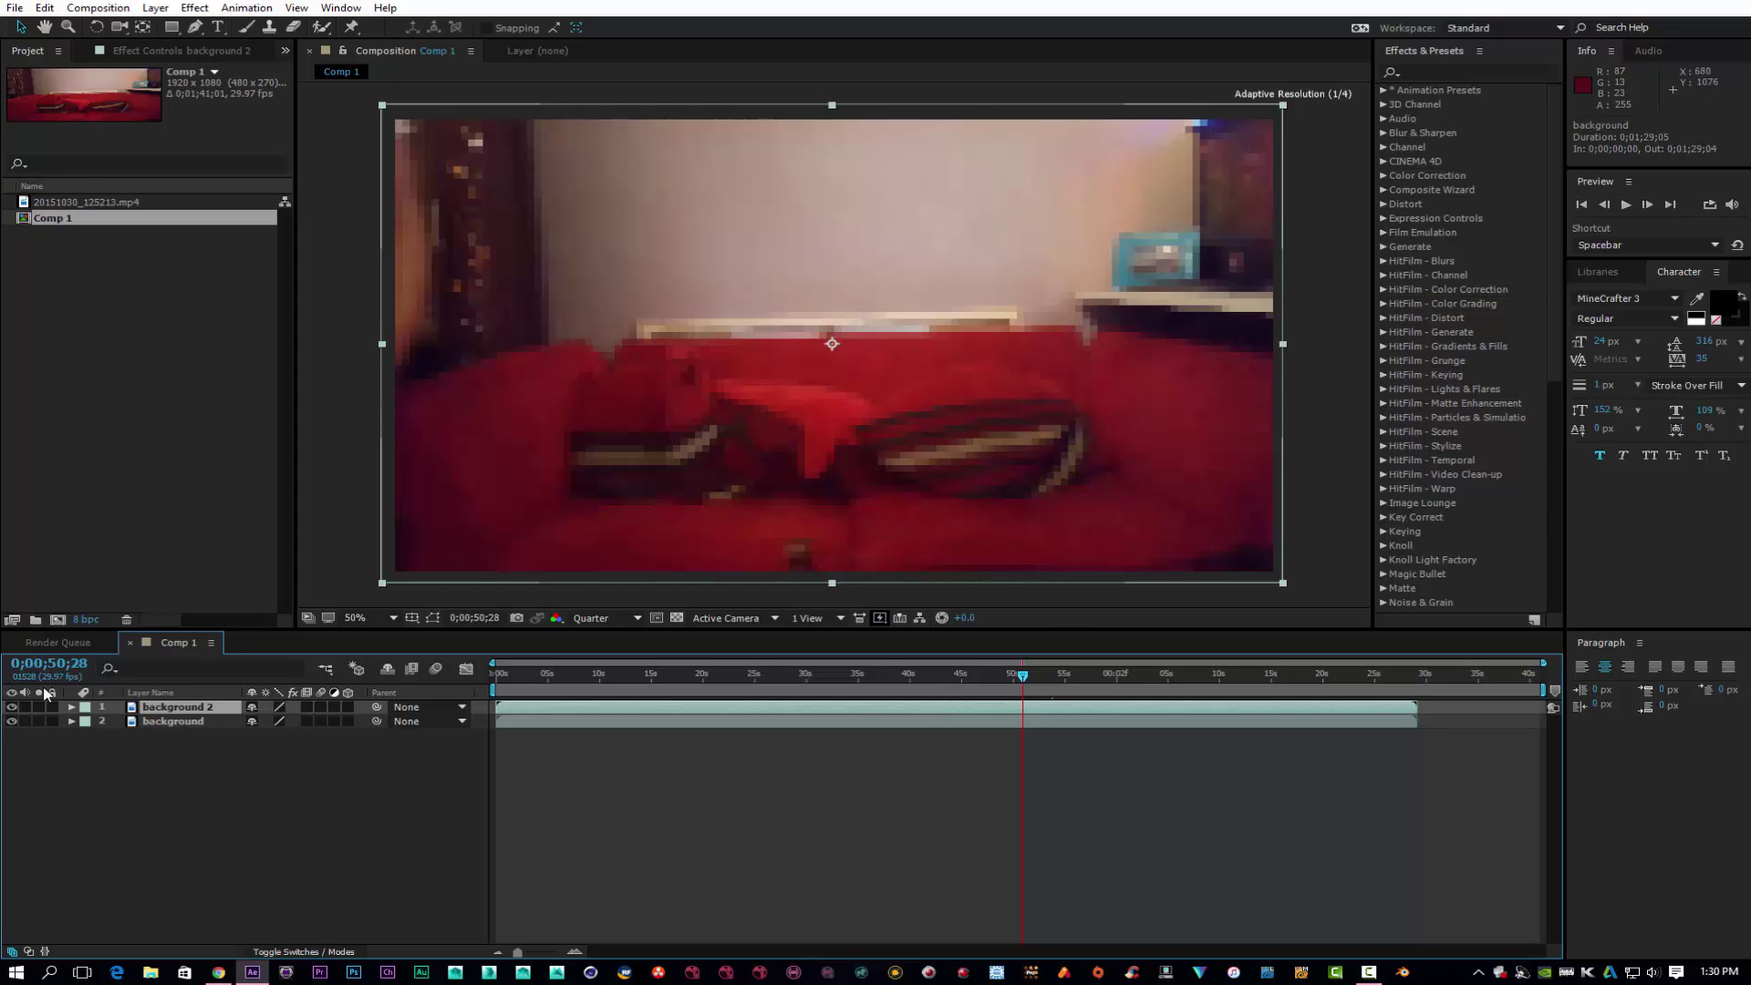
{"action": "left_click", "coordinate": [11, 707]}
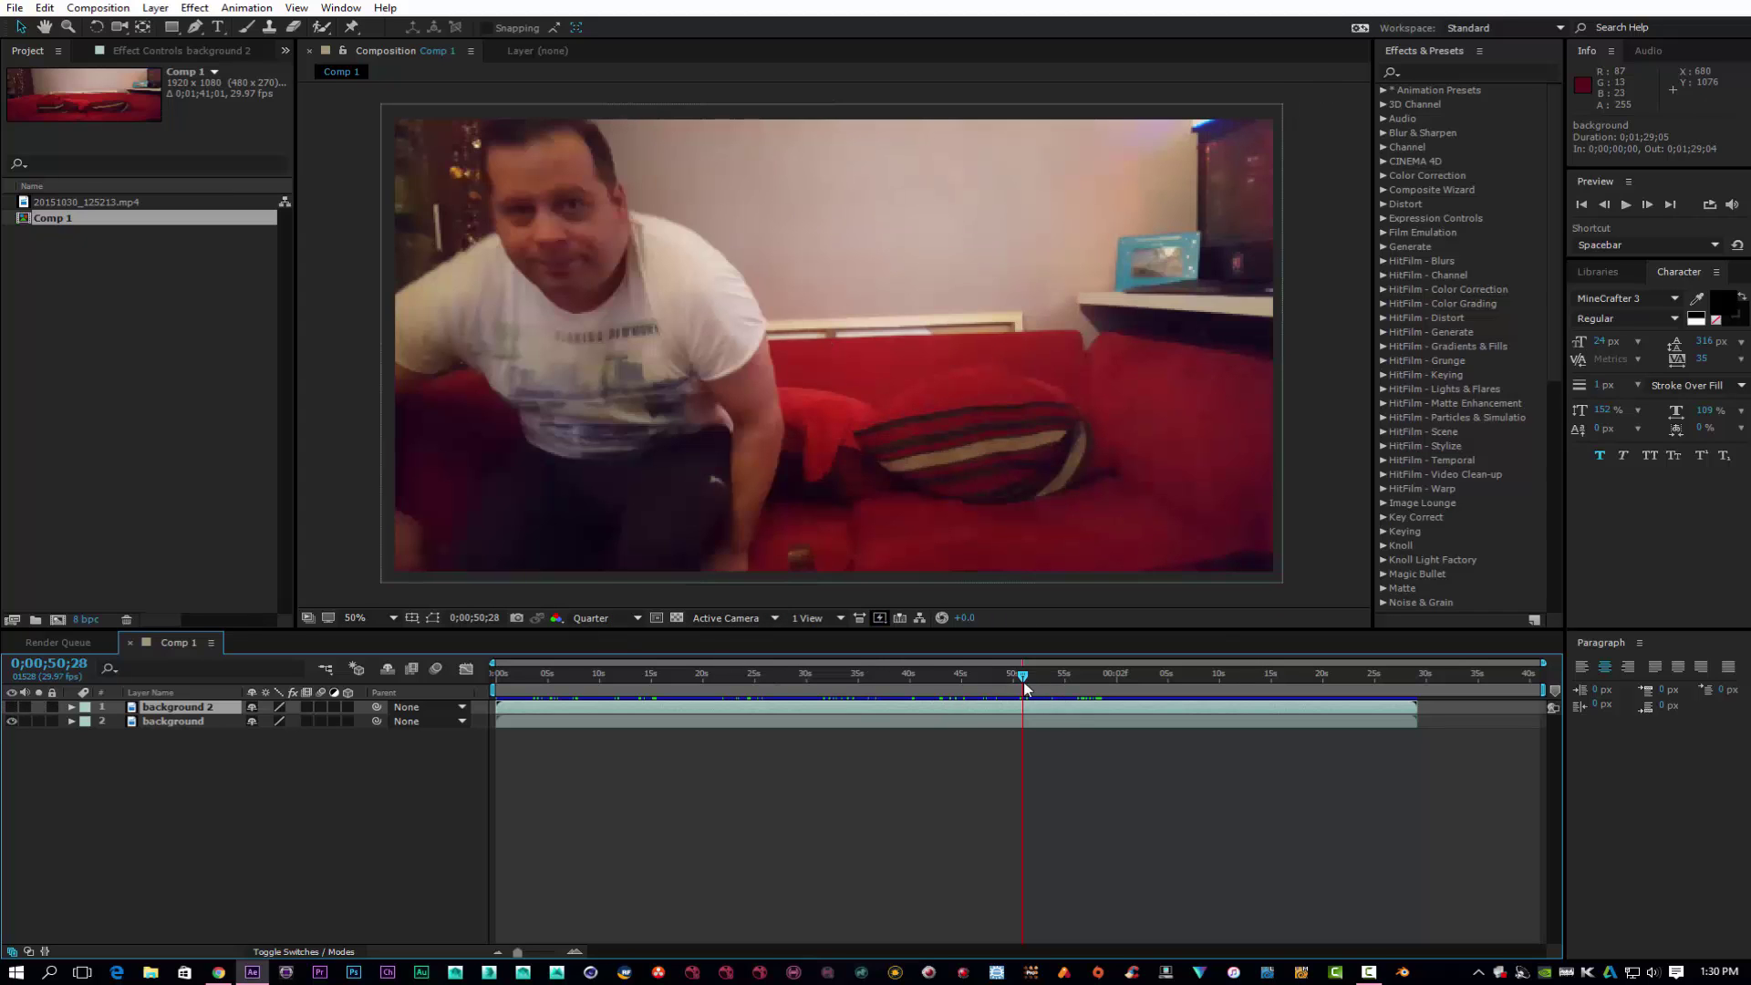
{"action": "left_click", "coordinate": [991, 673]}
{"action": "left_click_drag", "start_coordinate": [1006, 675], "coordinate": [1040, 682]}
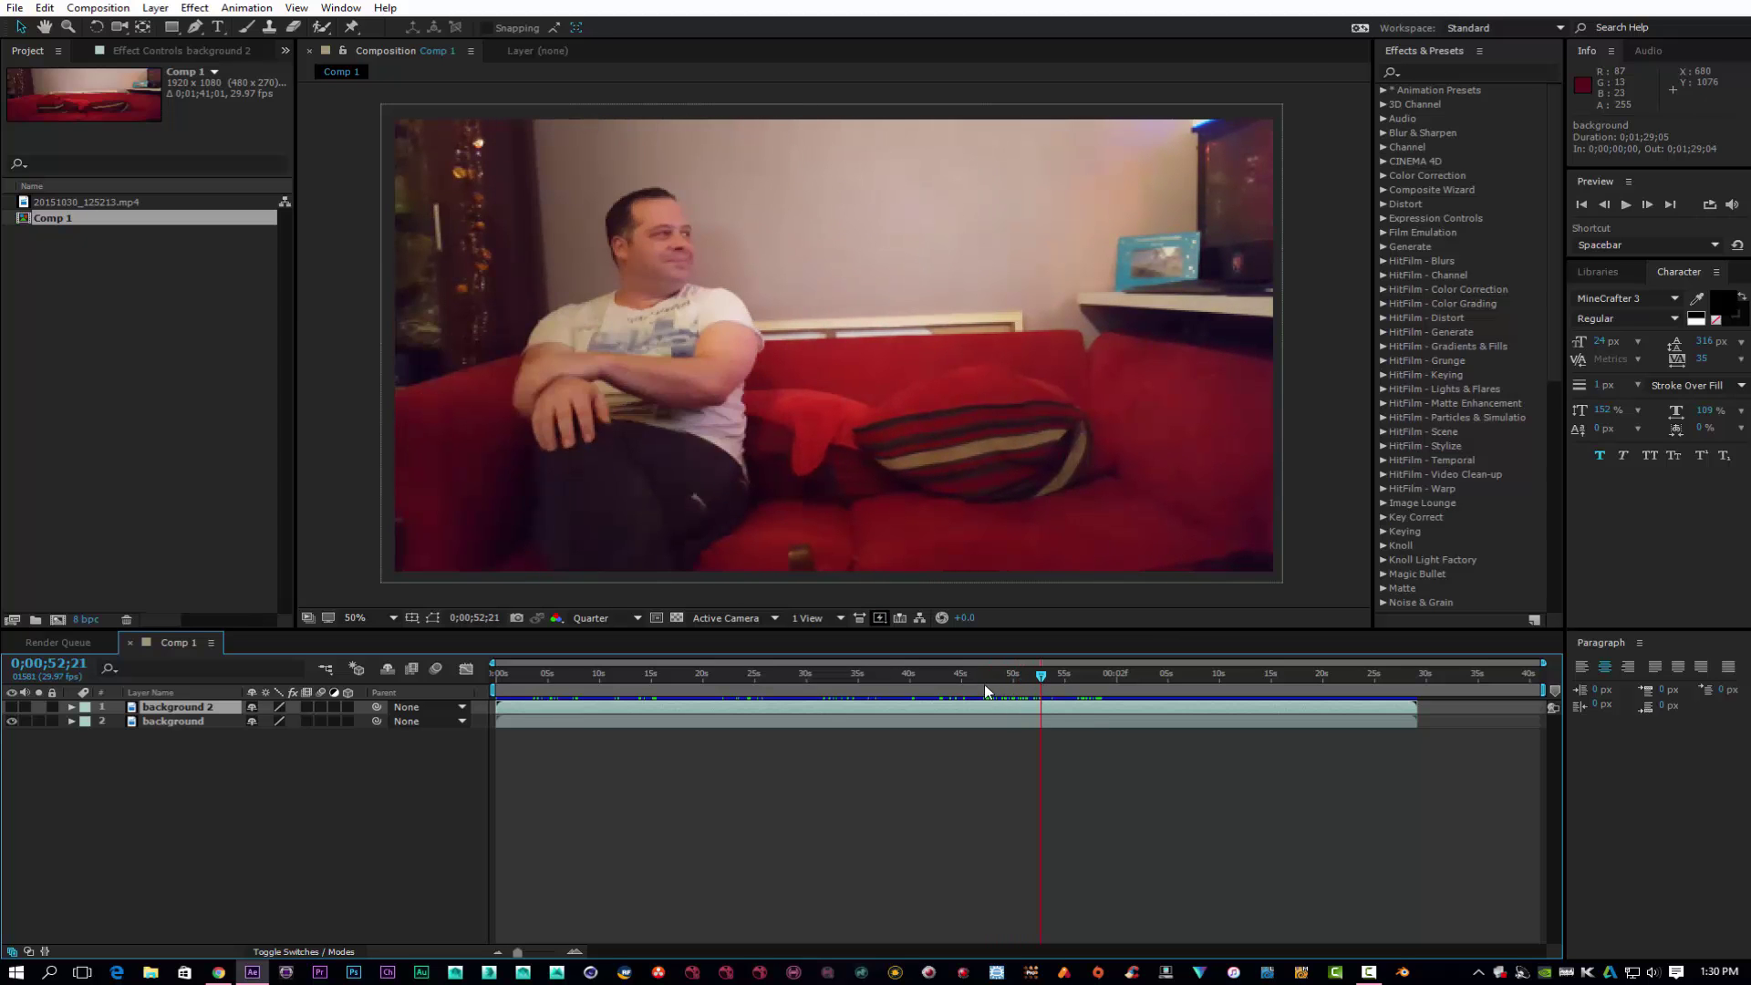
{"action": "left_click_drag", "start_coordinate": [1043, 677], "coordinate": [1354, 703]}
{"action": "key", "text": "space"}
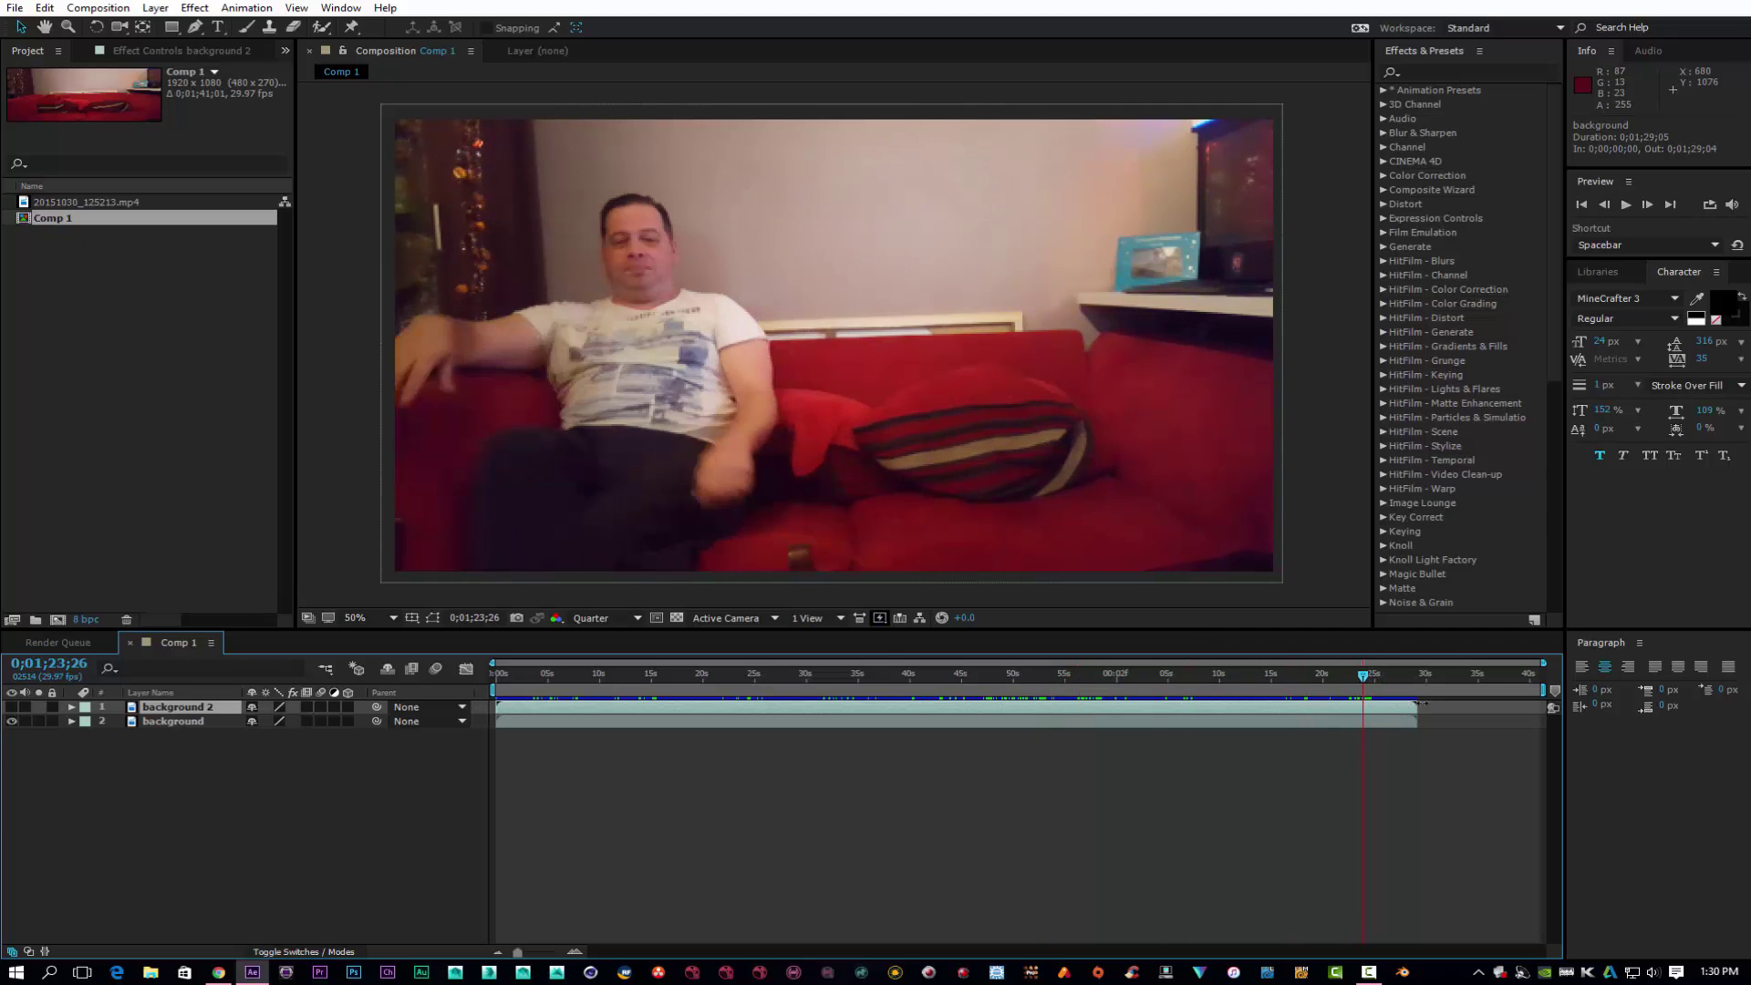
{"action": "left_click_drag", "start_coordinate": [1420, 704], "coordinate": [1031, 709]}
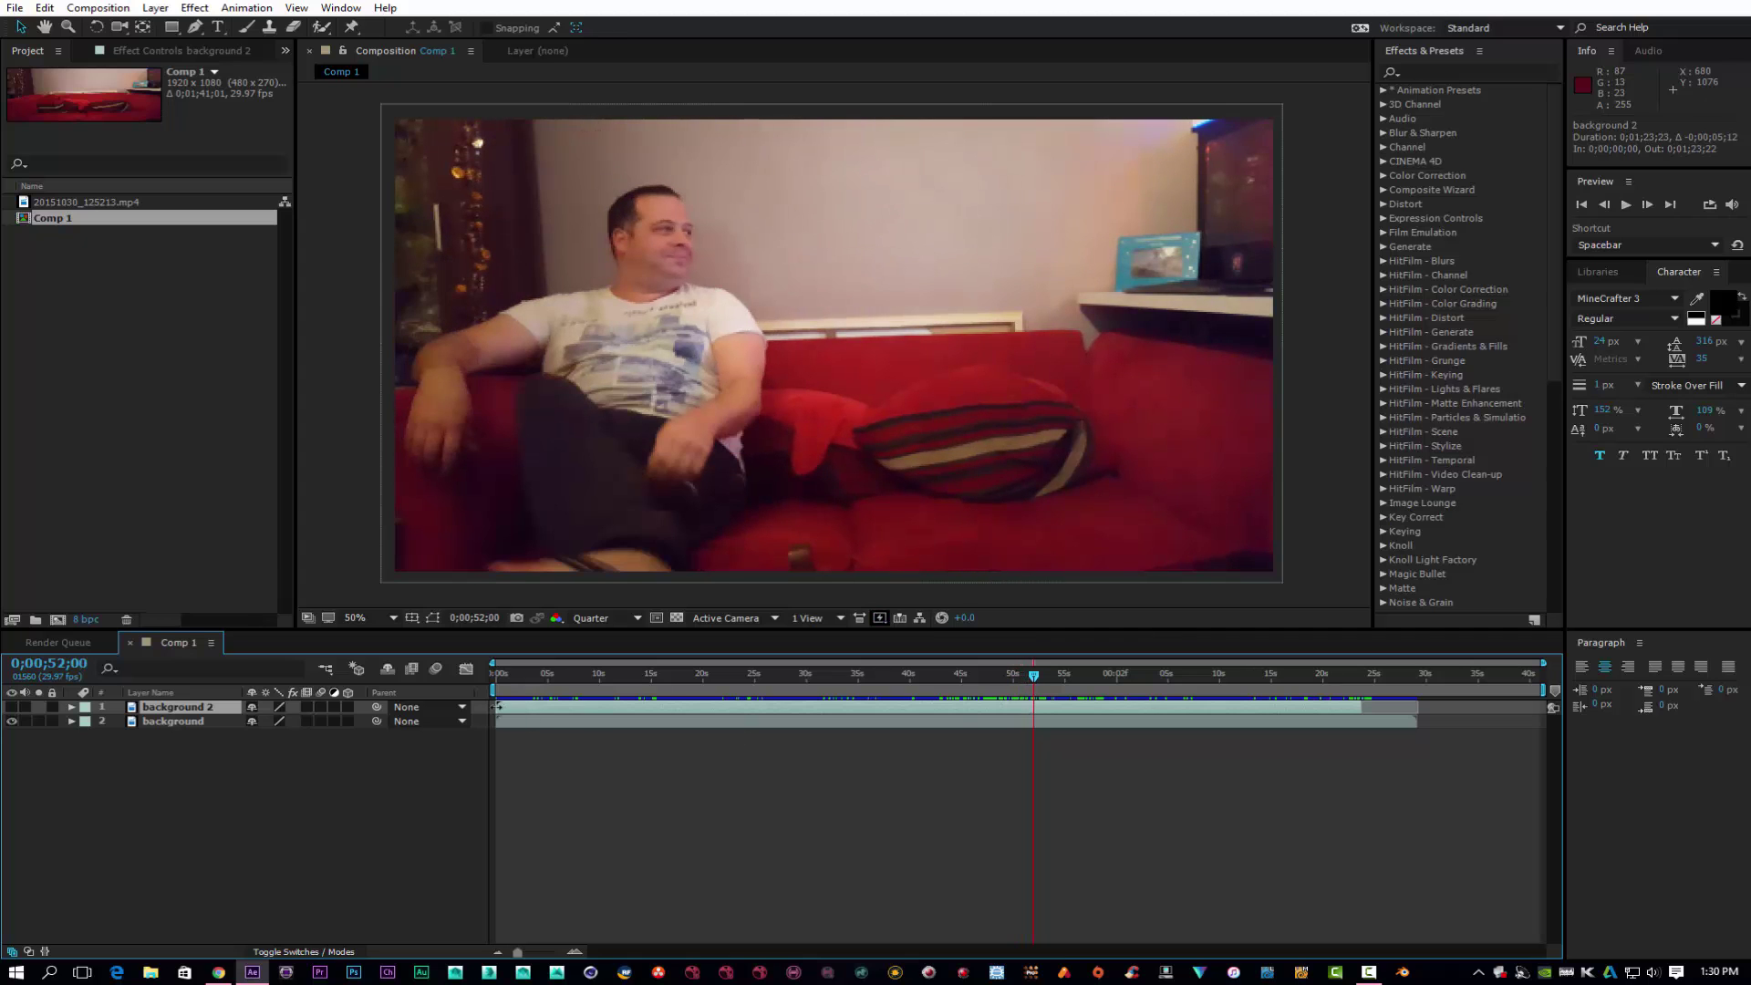
{"action": "mouse_move", "coordinate": [501, 708]}
{"action": "left_mouse_down"}
{"action": "mouse_move", "coordinate": [1031, 730]}
{"action": "mouse_move", "coordinate": [965, 698]}
{"action": "mouse_move", "coordinate": [518, 715]}
{"action": "left_mouse_up"}
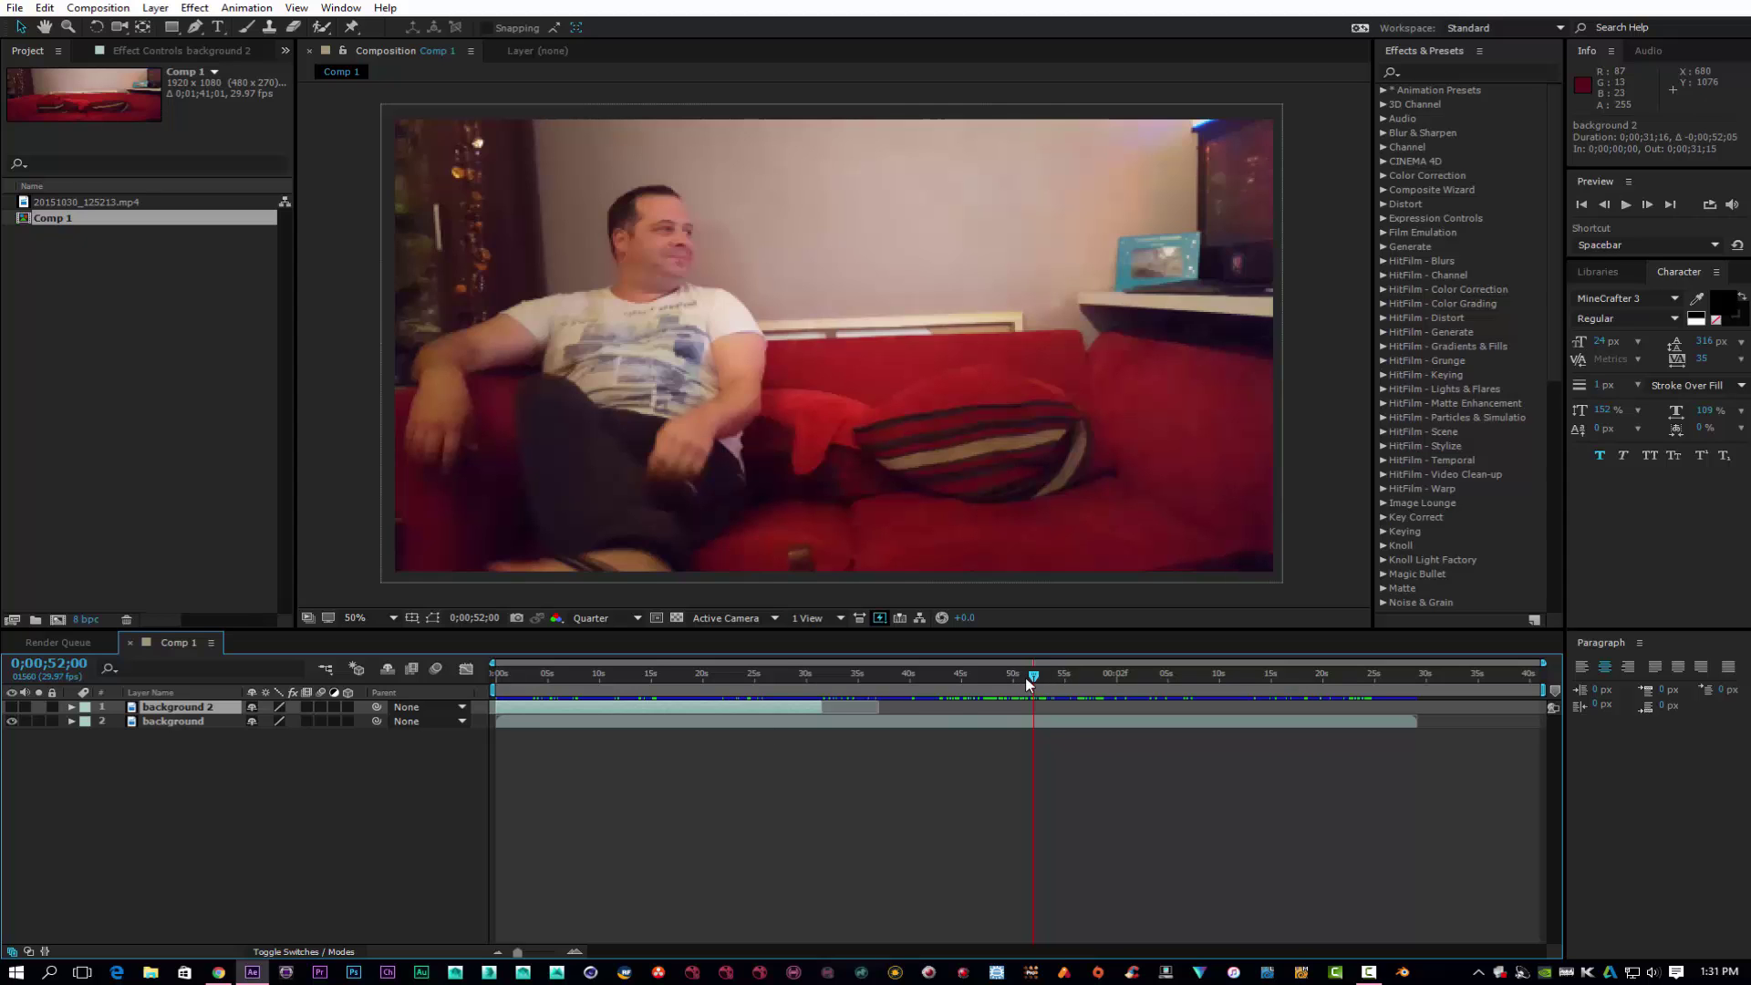
Make the background 2 layer visible again and compare it with the layer below at 0;00;16;03.
{"action": "left_click_drag", "start_coordinate": [1025, 677], "coordinate": [982, 678]}
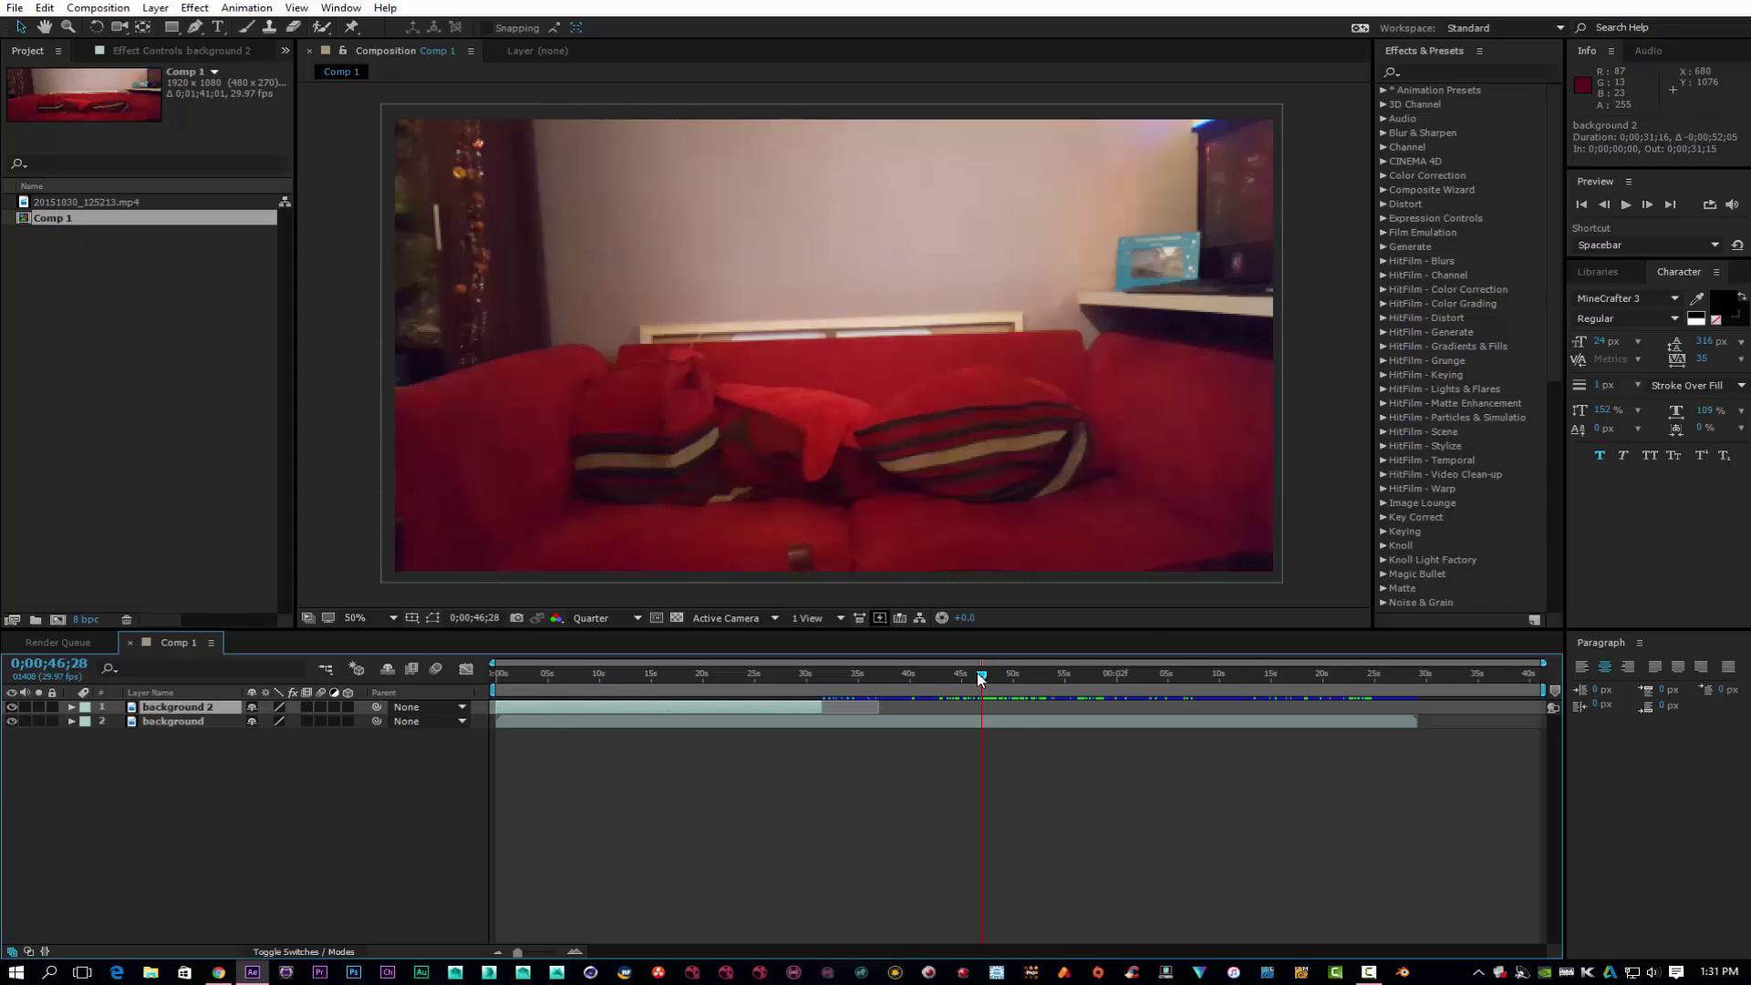
{"action": "left_click_drag", "start_coordinate": [983, 675], "coordinate": [666, 697]}
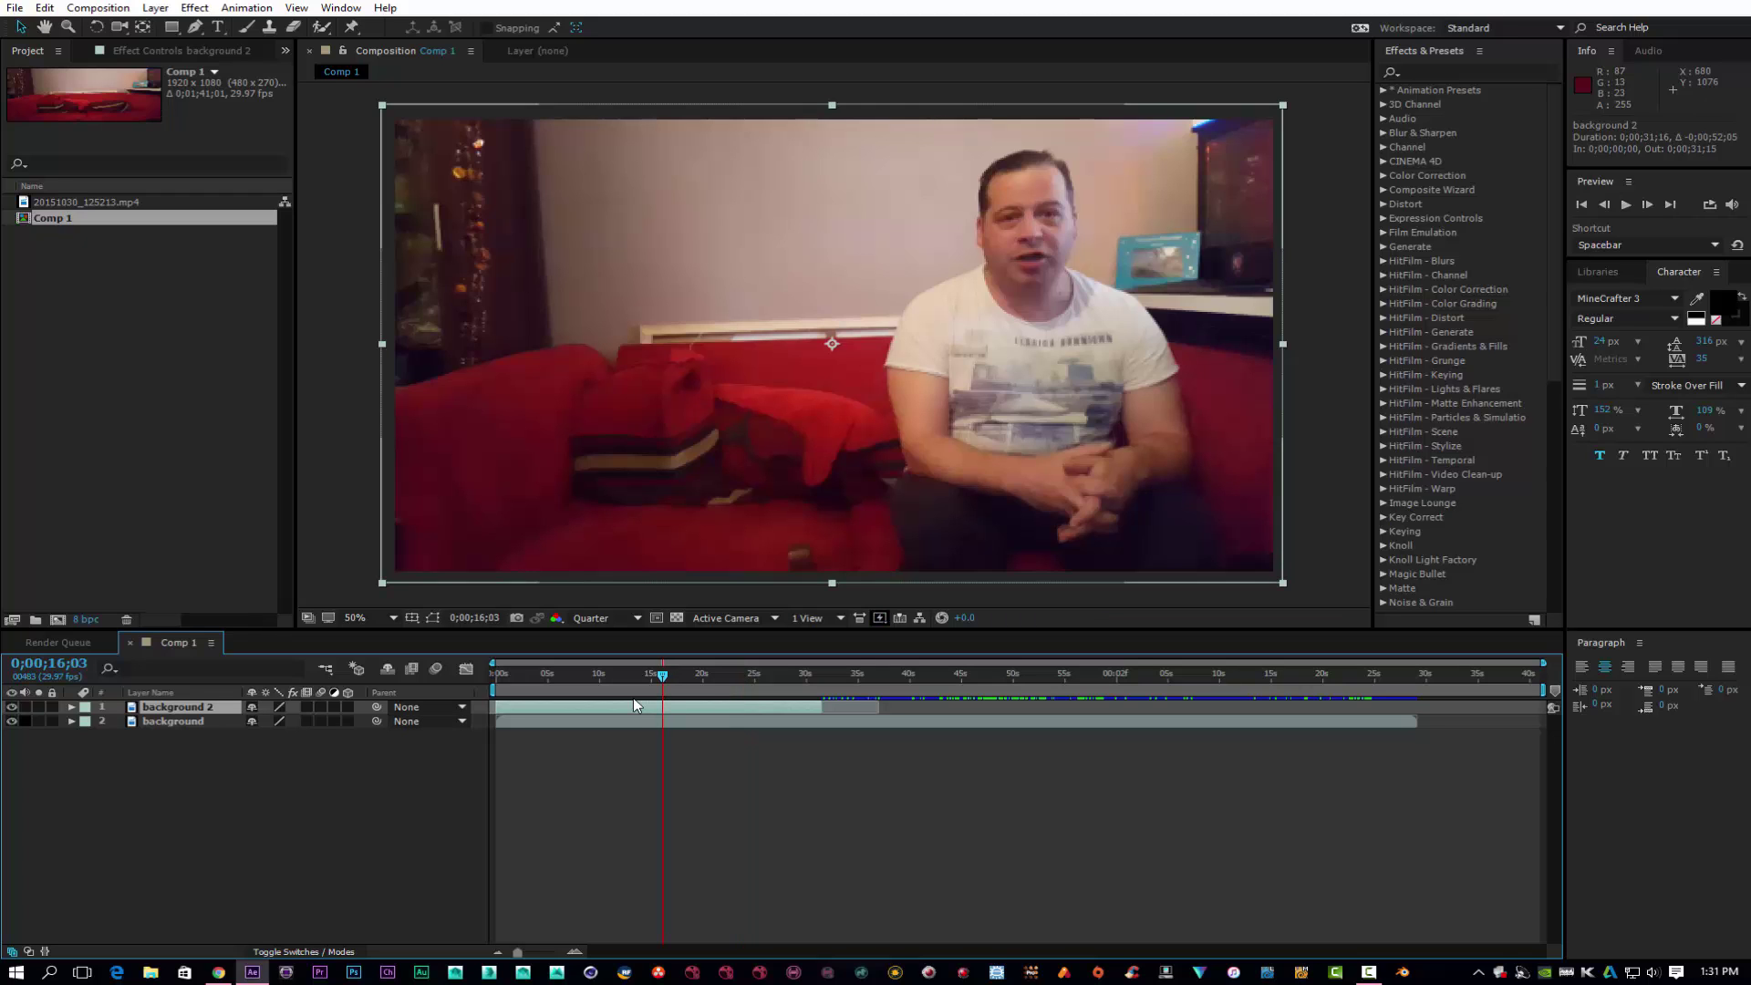
{"action": "key", "text": "ctrl+Down"}
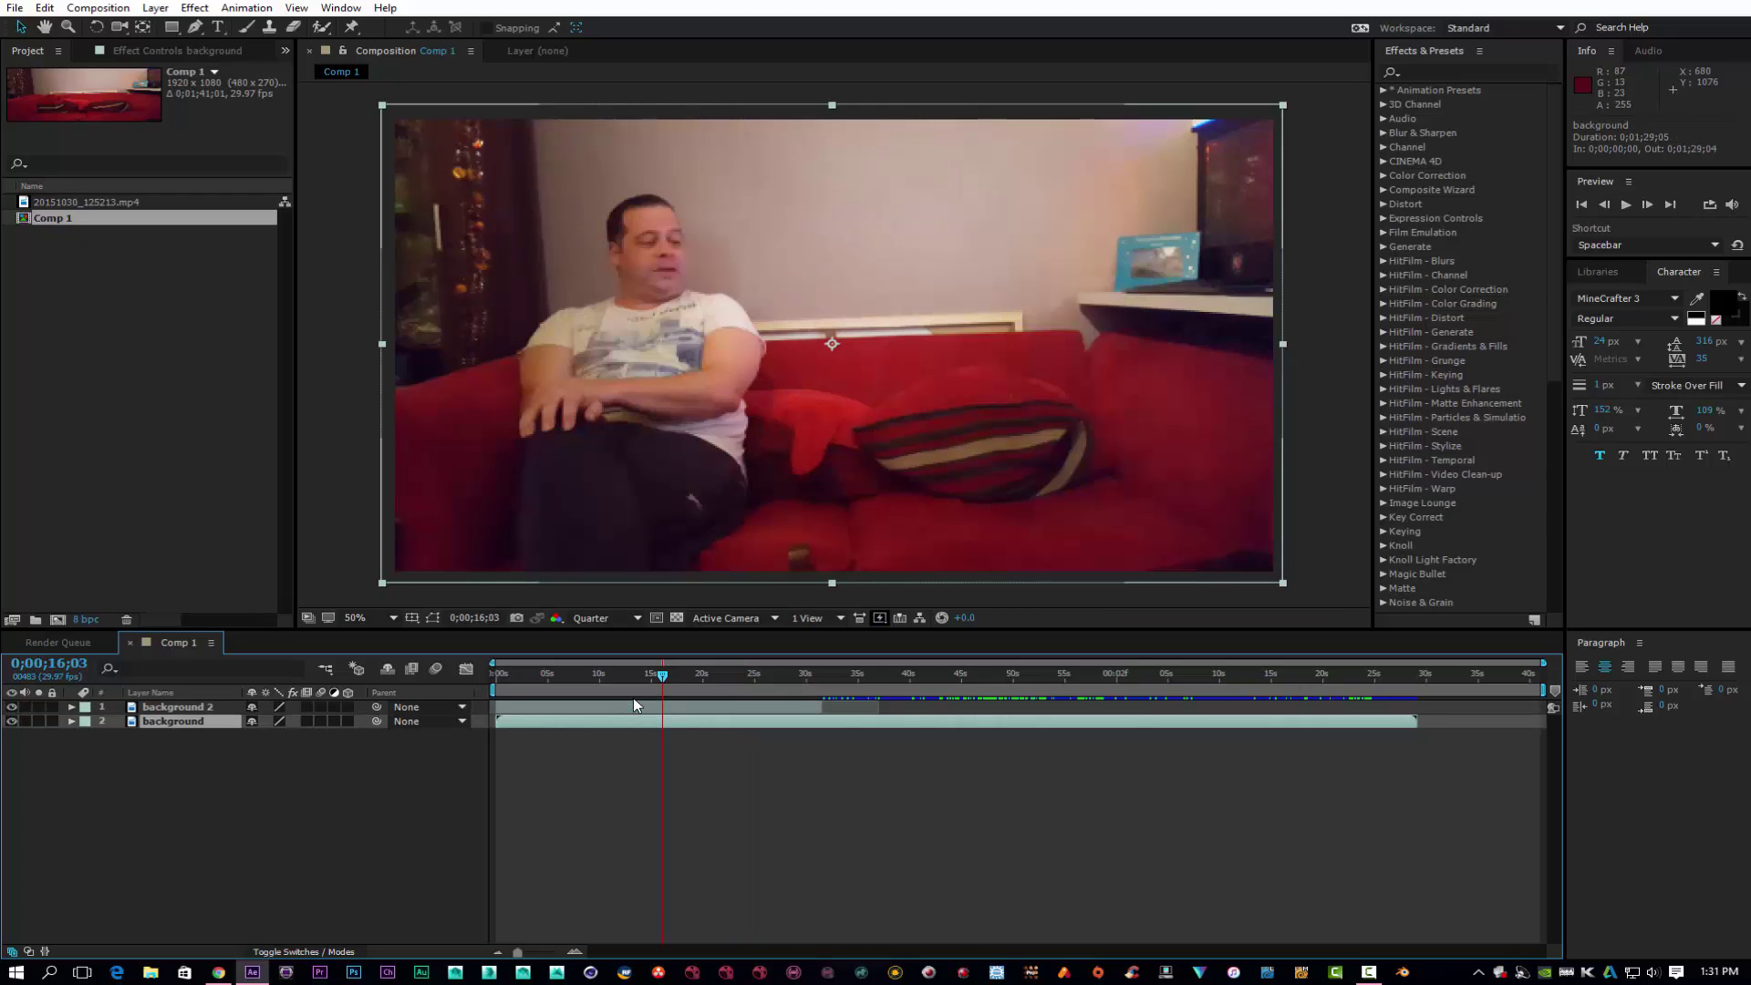
{"action": "key", "text": "ctrl+Up"}
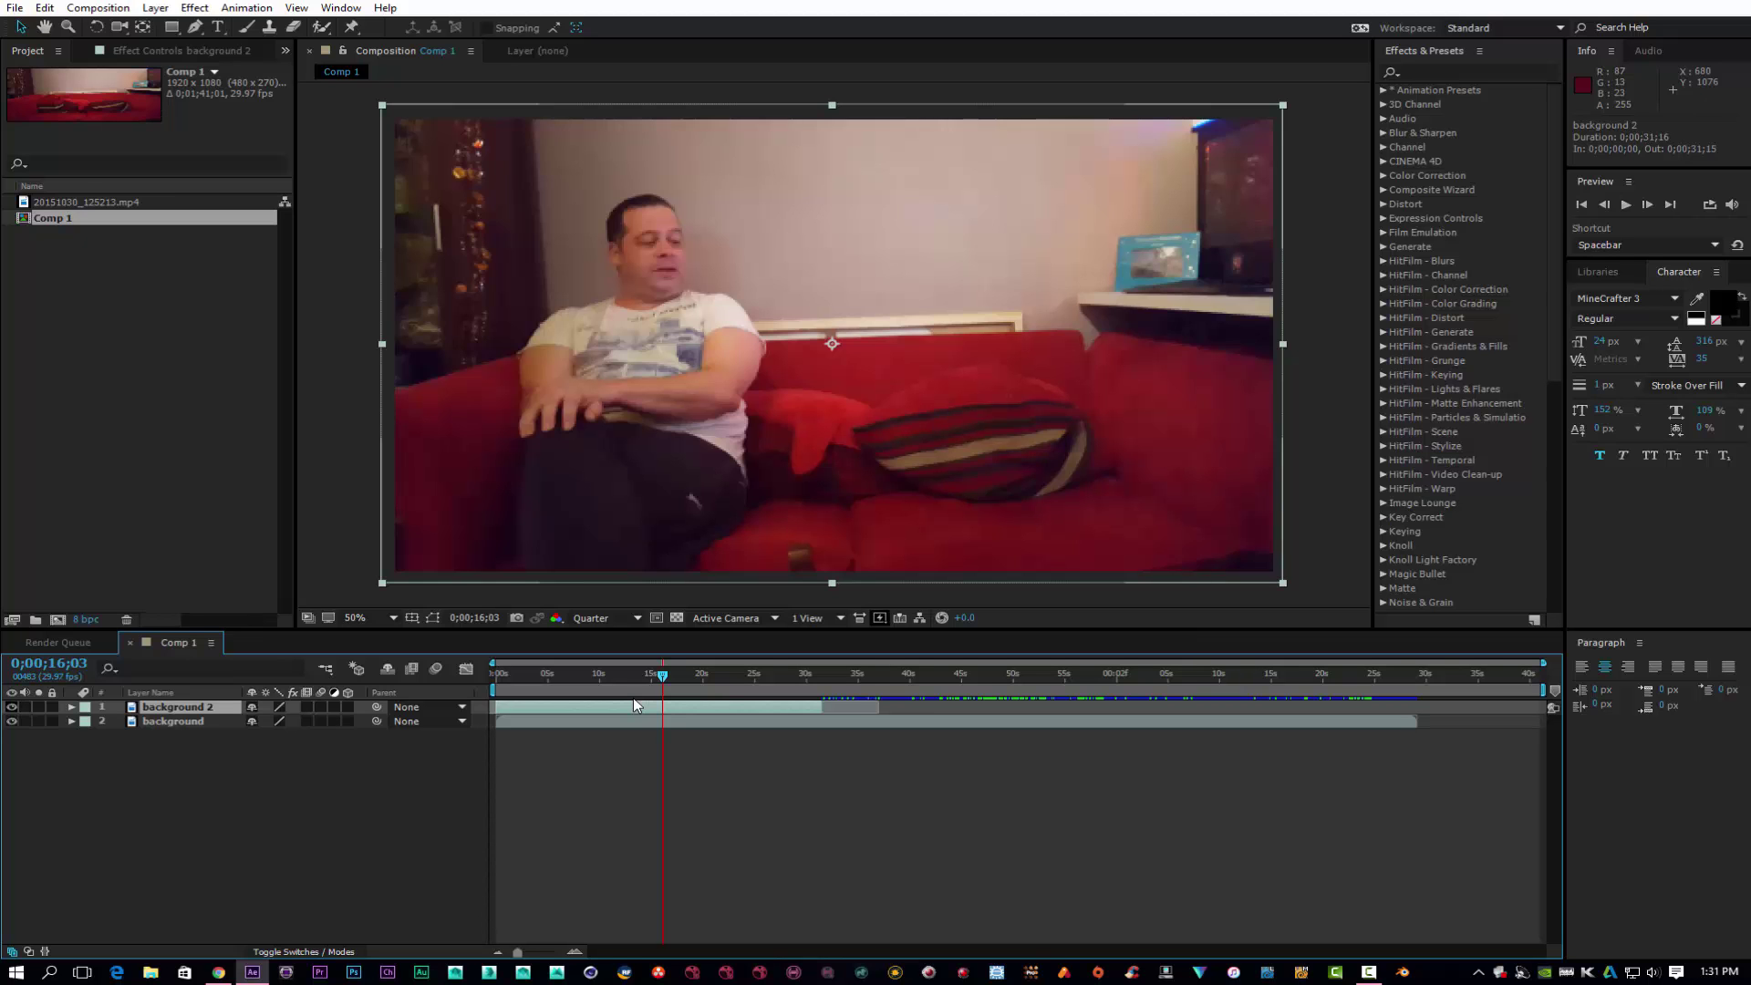
{"action": "key", "text": "ctrl+alt+shift+v"}
{"action": "key", "text": "ctrl+alt+shift+v"}
{"action": "key", "text": "ctrl+alt+shift+v"}
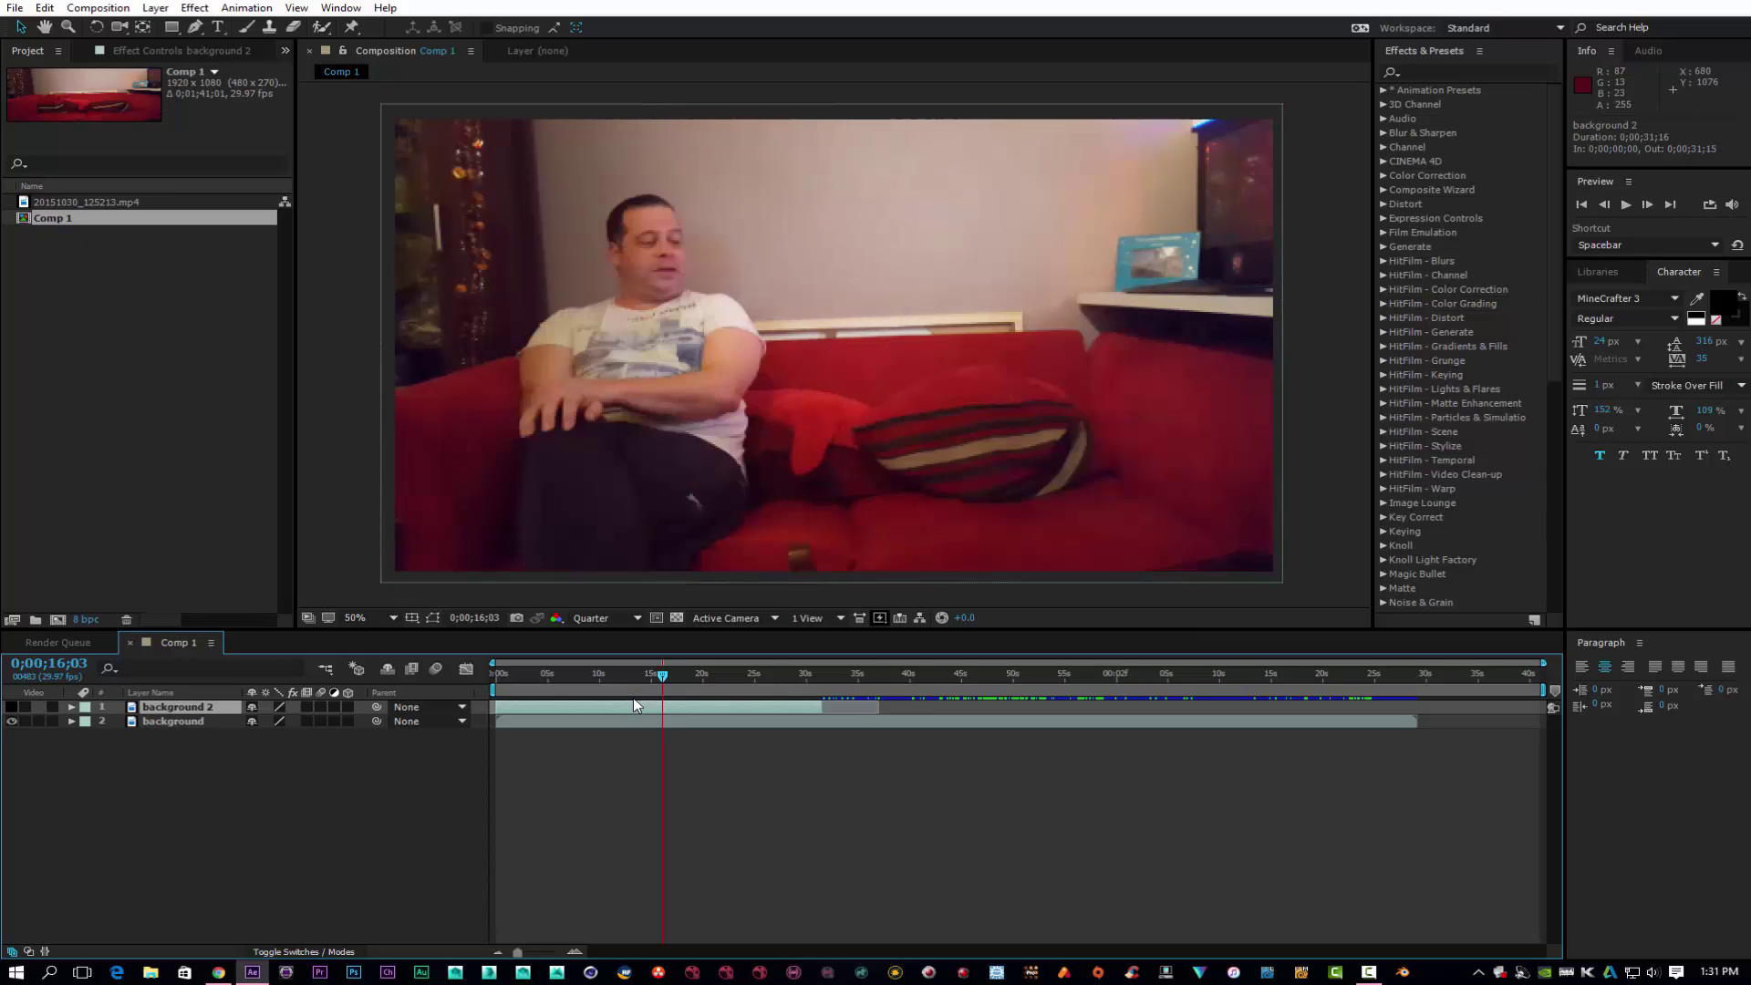
{"action": "key", "text": "ctrl+alt+shift+v"}
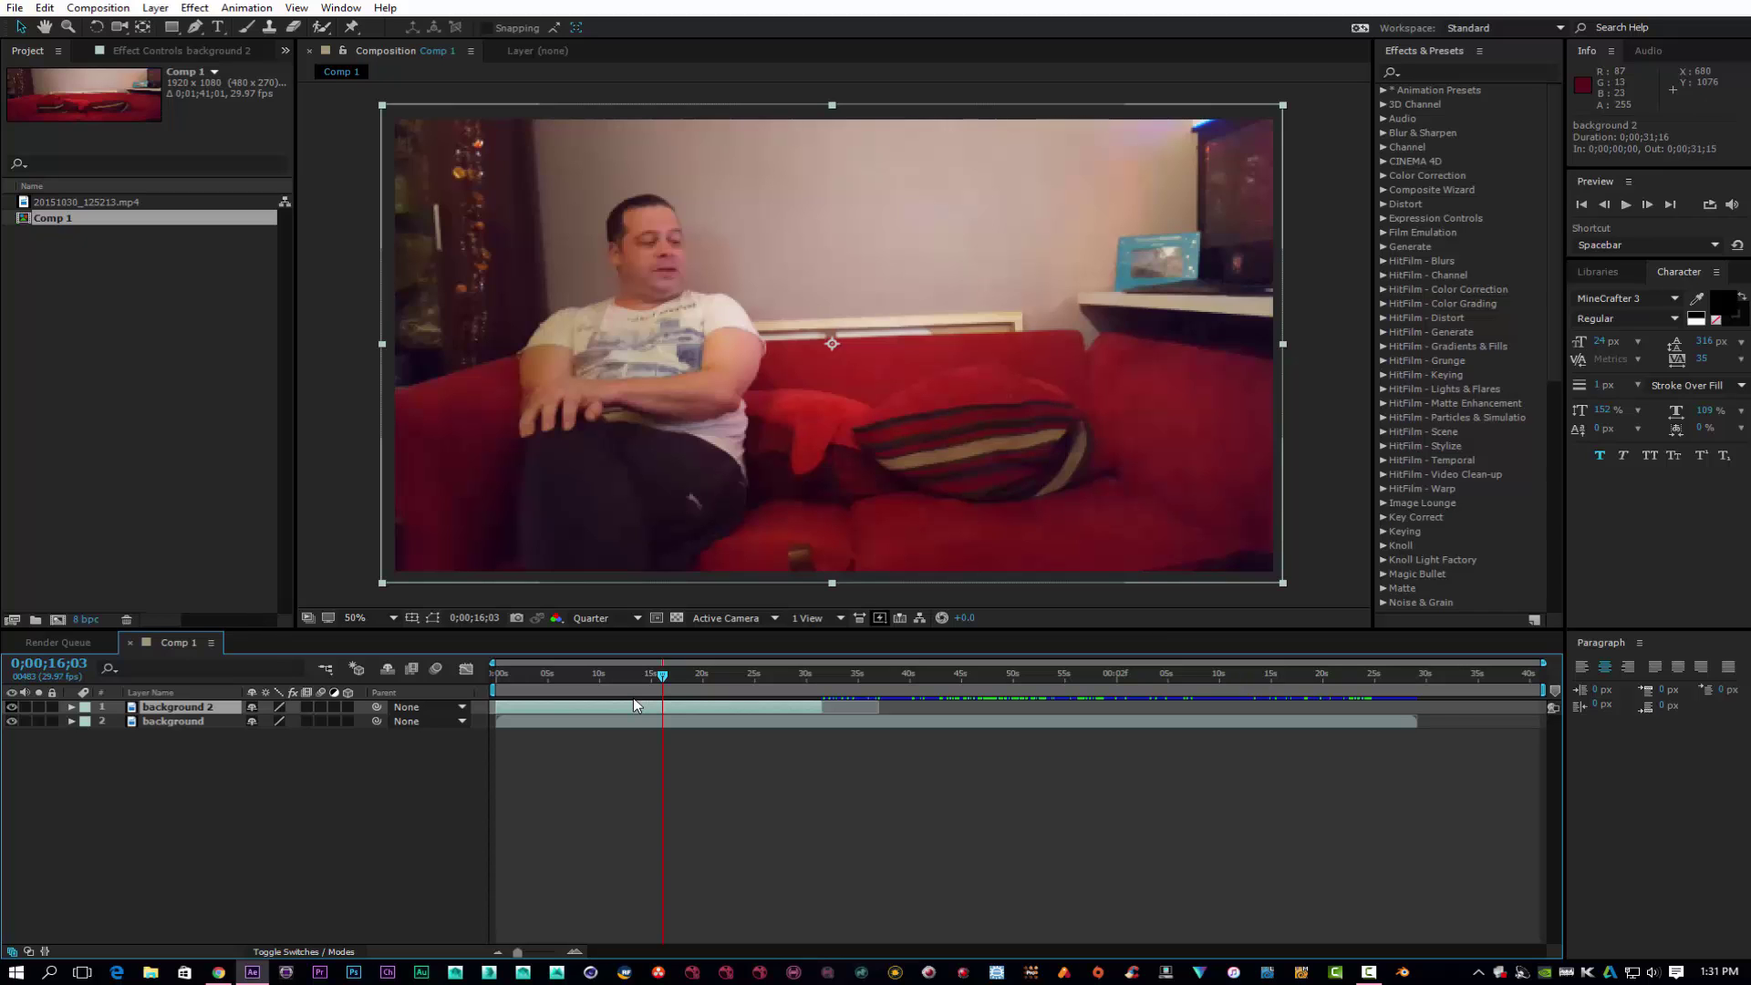
Draw a rectangular mask on the background 2 layer that covers the right half of the frame and extends past its outer edges.
{"action": "key", "text": "comma"}
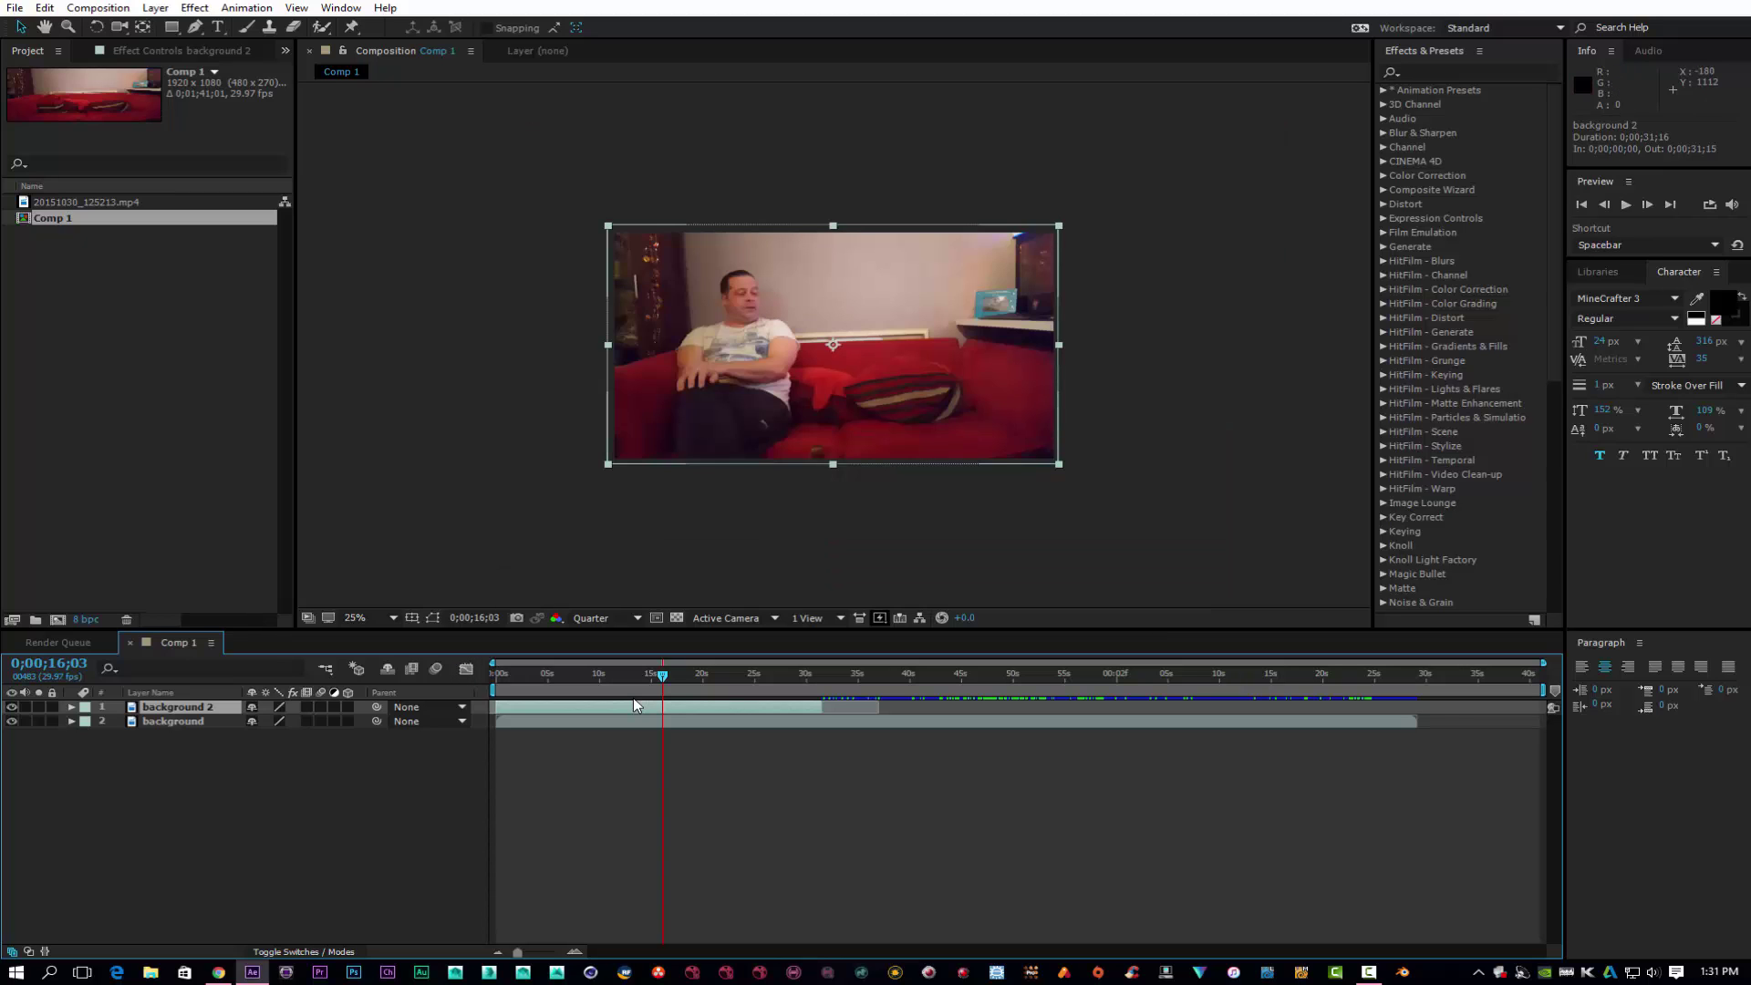
{"action": "key", "text": "q"}
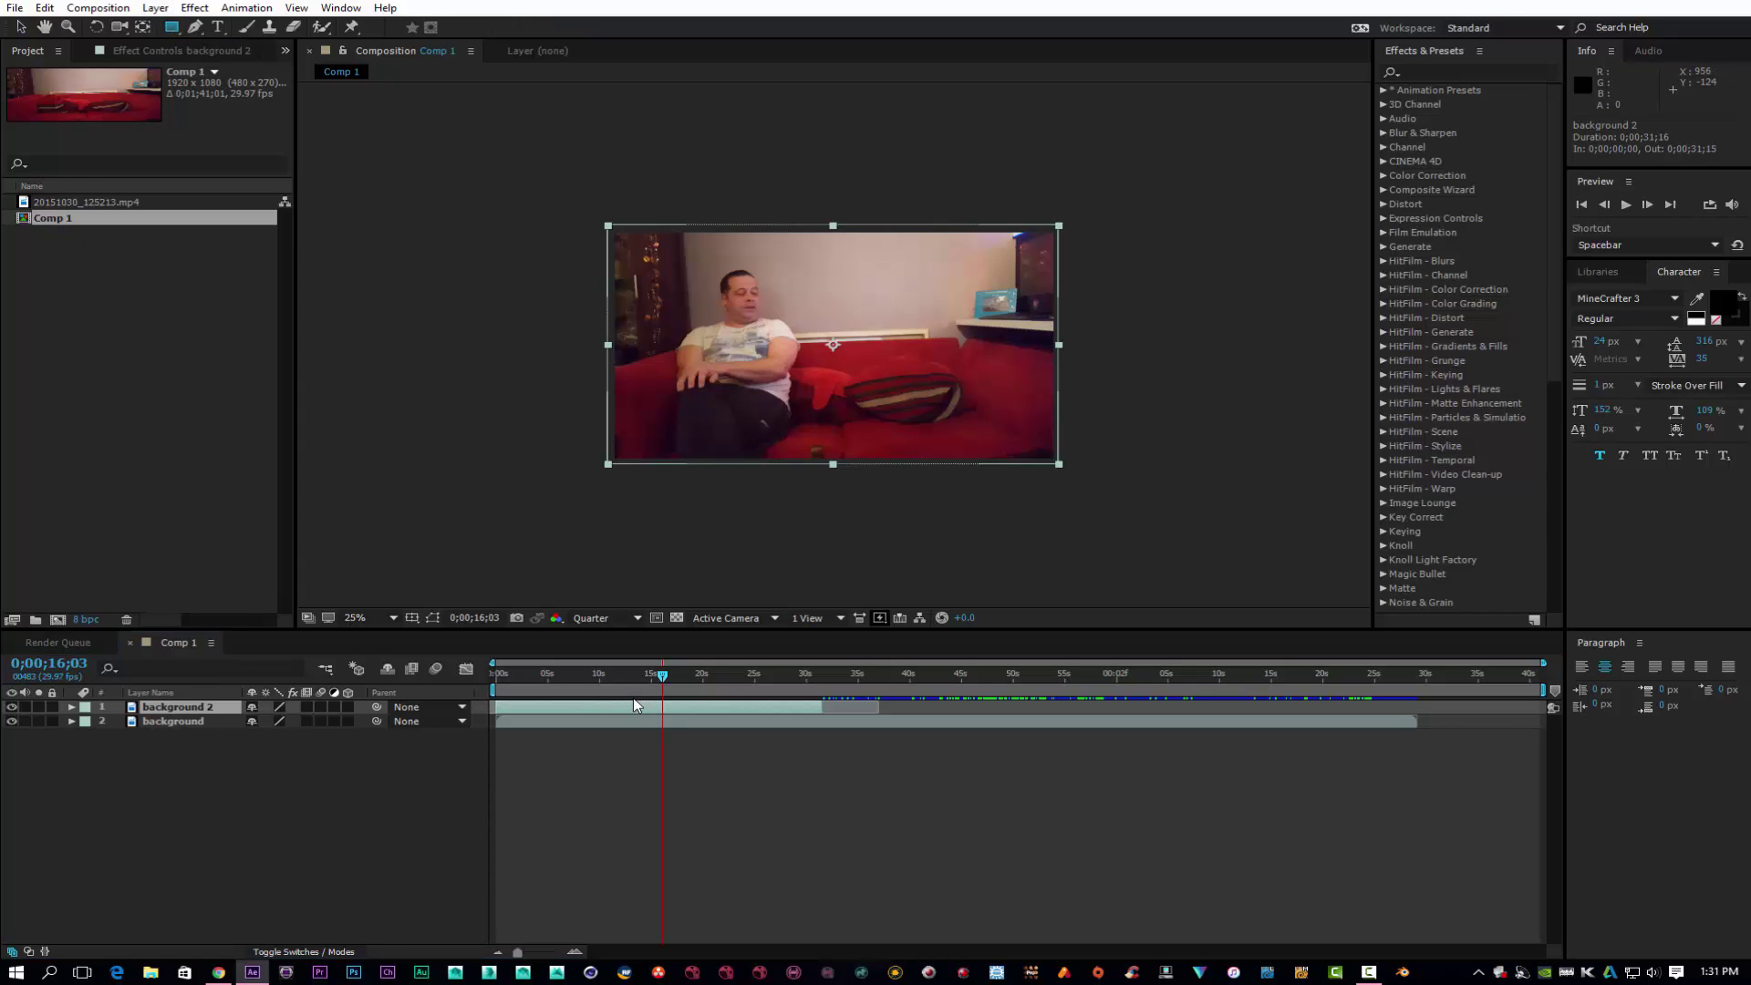
{"action": "mouse_move", "coordinate": [832, 206]}
{"action": "left_mouse_down"}
{"action": "mouse_move", "coordinate": [908, 337]}
{"action": "mouse_move", "coordinate": [1014, 428]}
{"action": "mouse_move", "coordinate": [1055, 504]}
{"action": "mouse_move", "coordinate": [1073, 502]}
{"action": "left_mouse_up"}
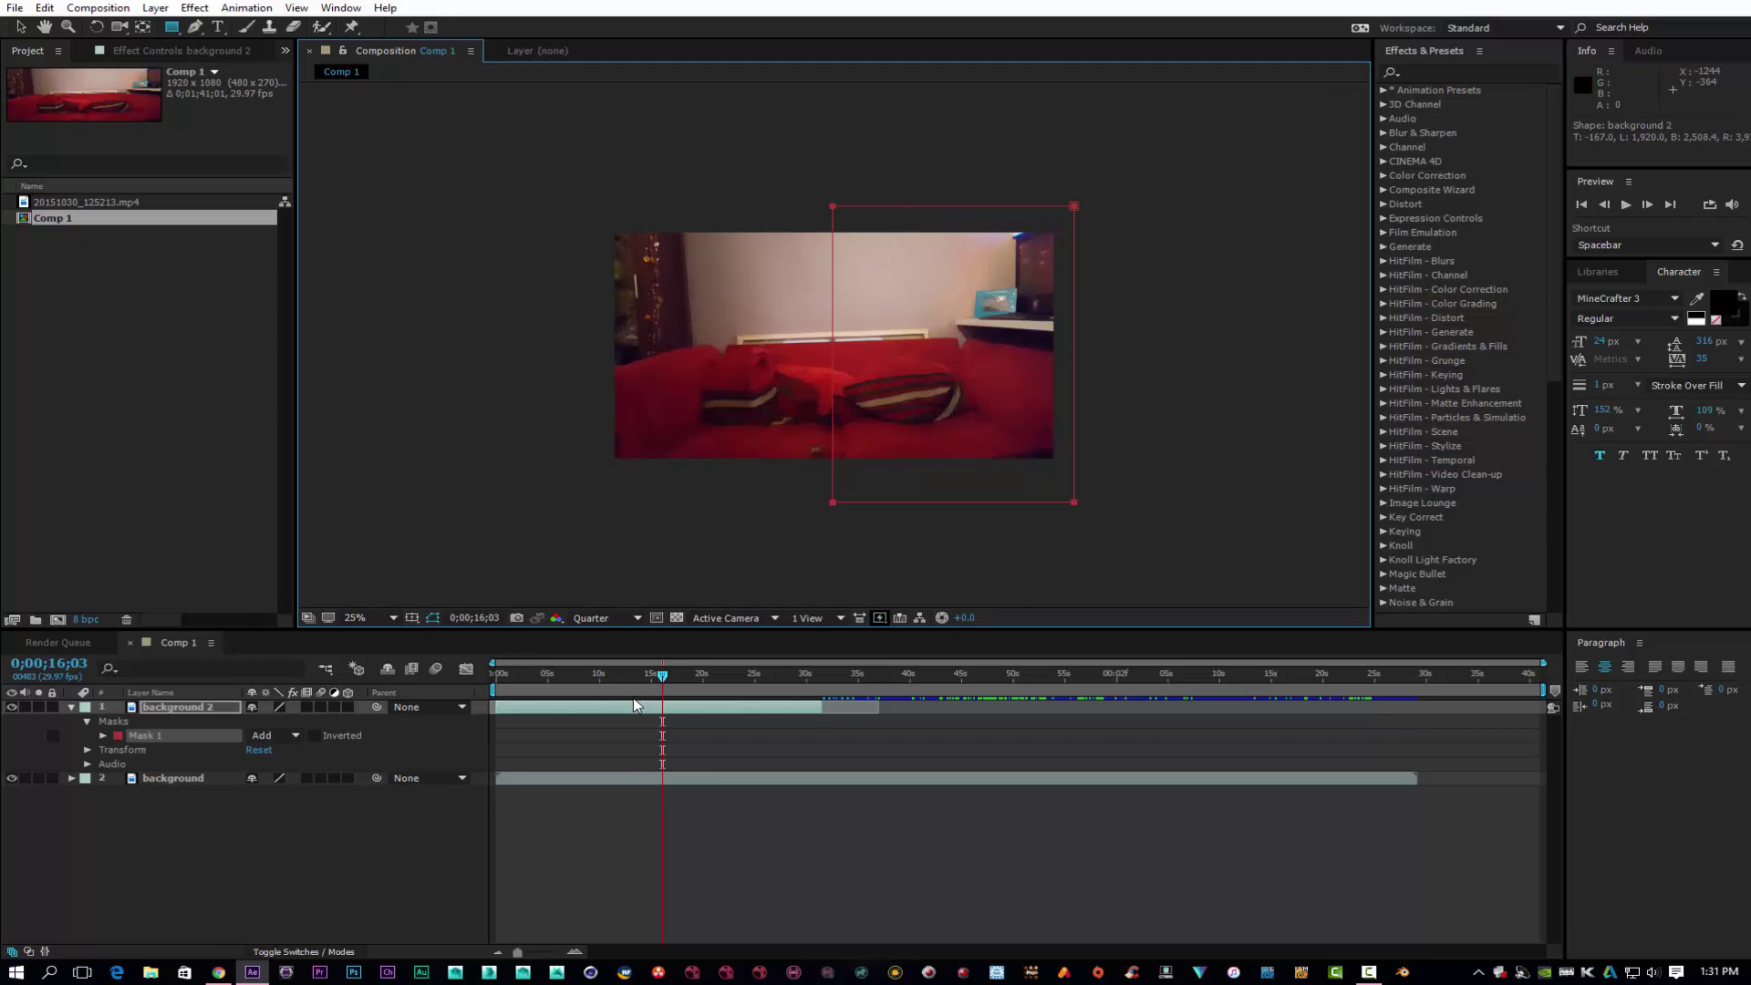
{"action": "key", "text": "v"}
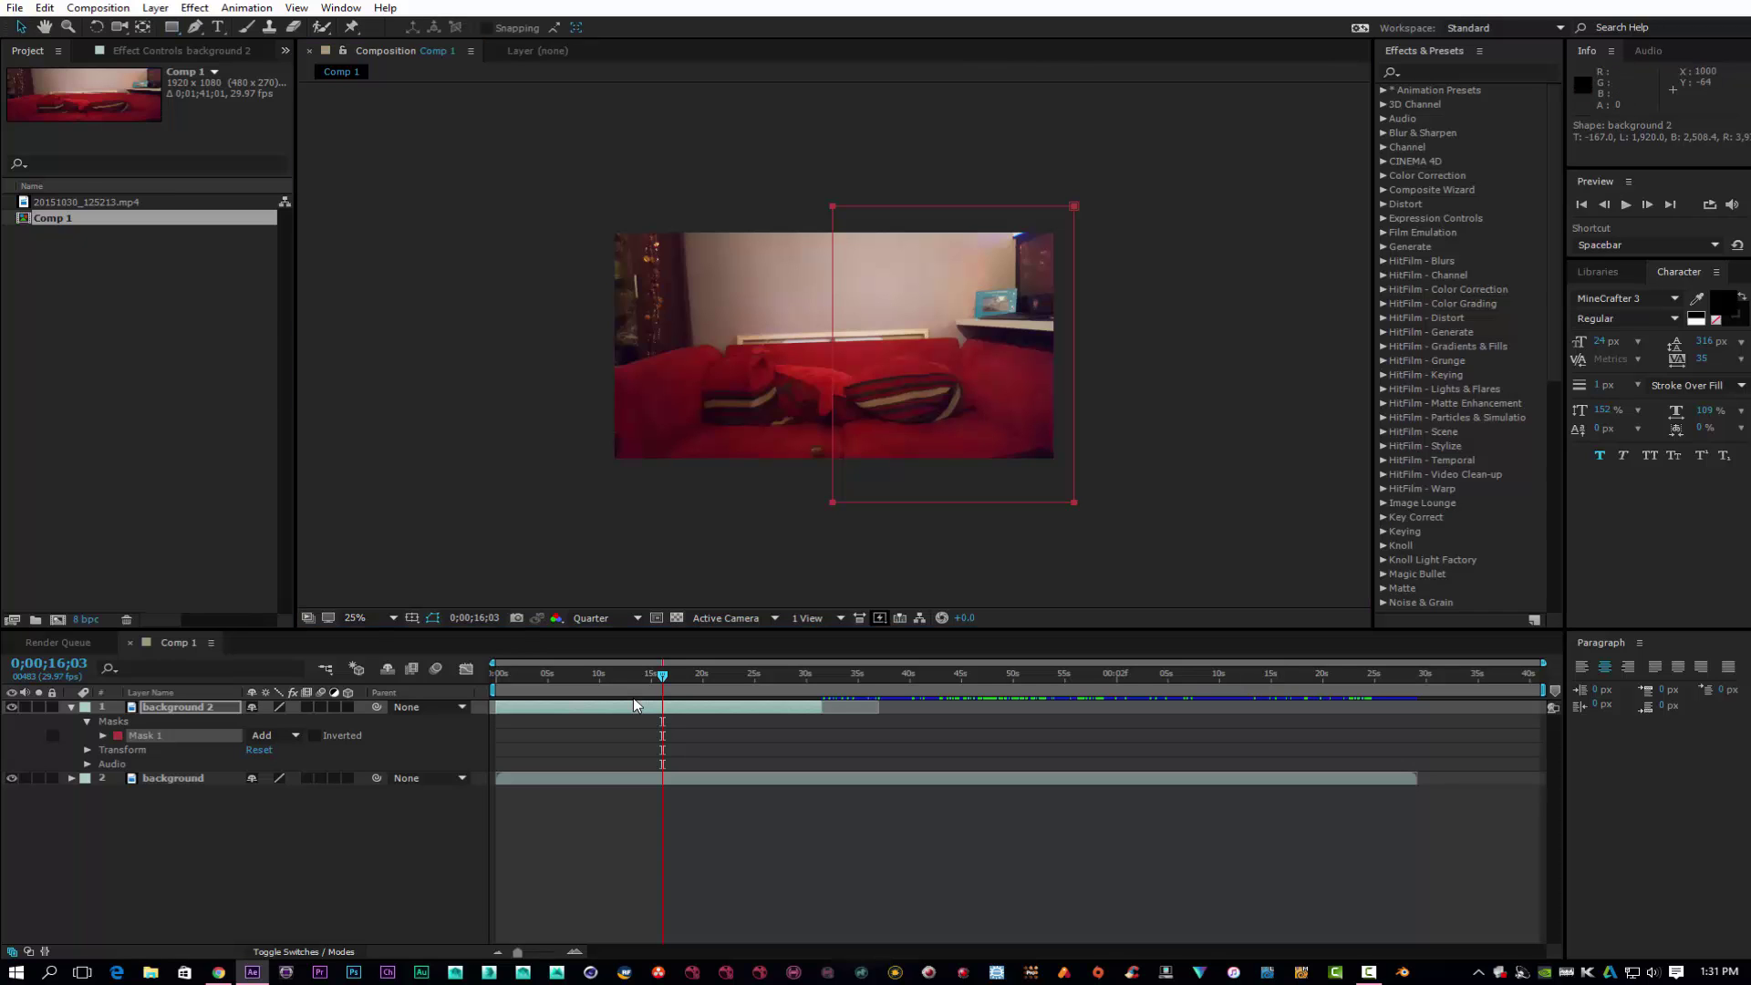
{"action": "left_click_drag", "start_coordinate": [827, 216], "coordinate": [851, 244]}
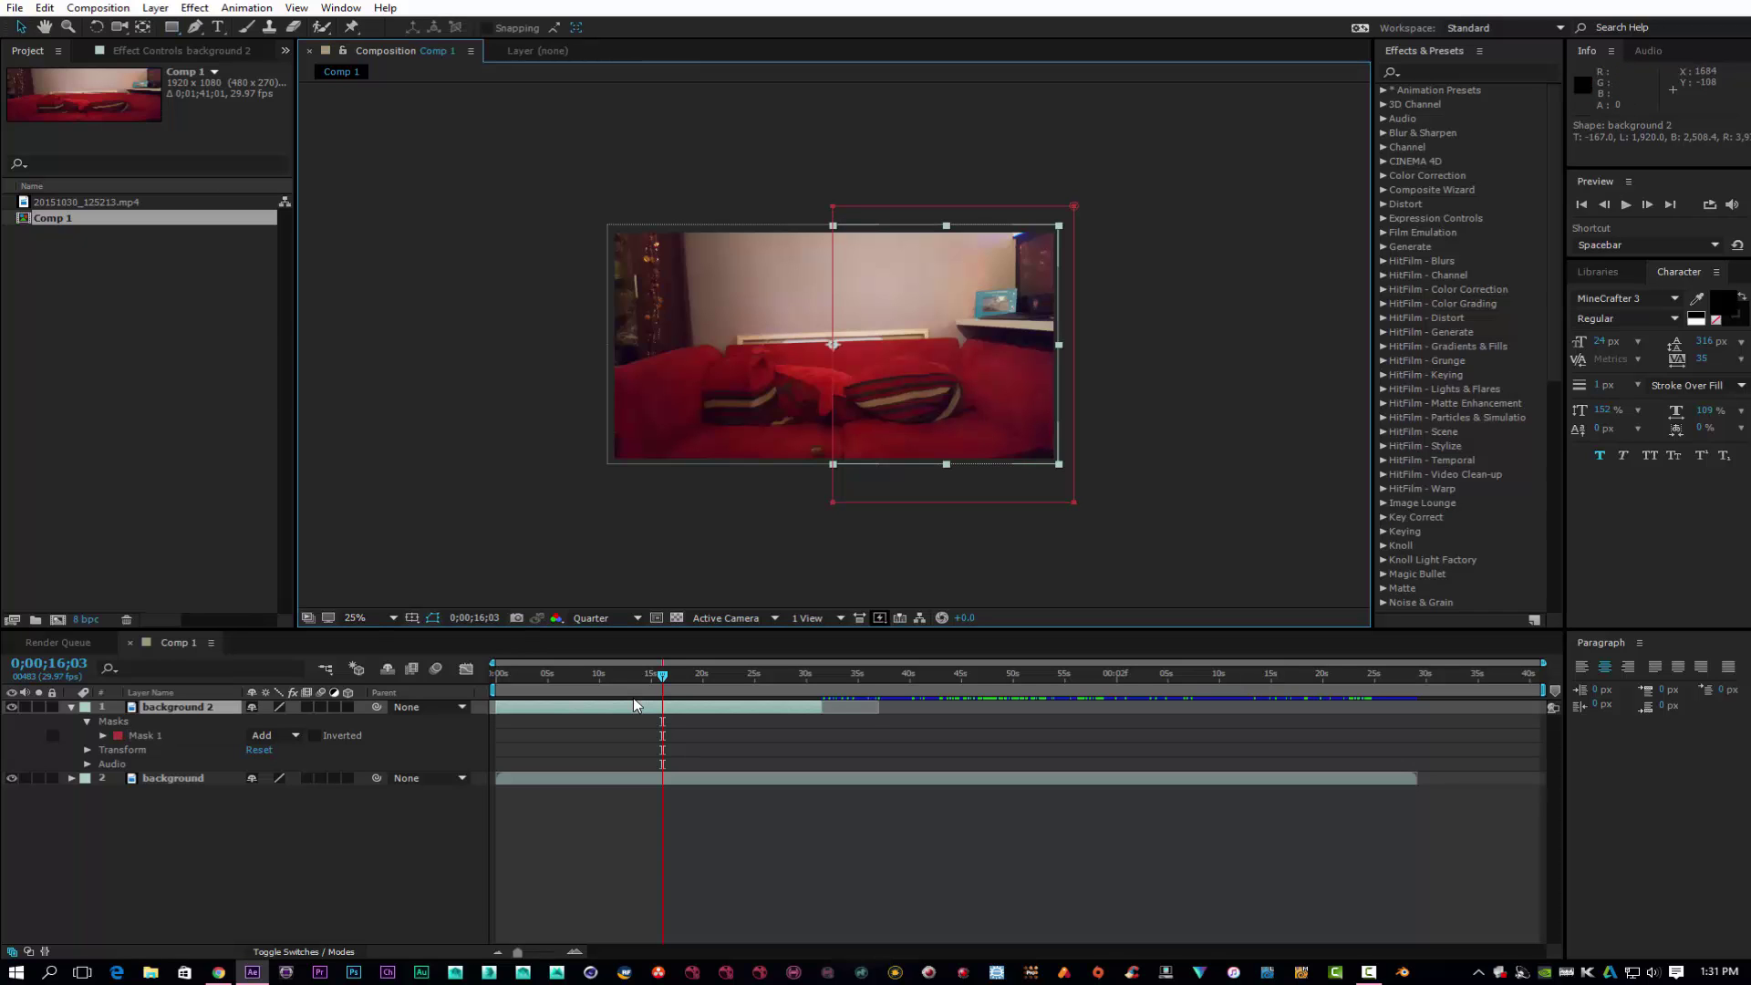
{"action": "key", "text": "ctrl+shift+a"}
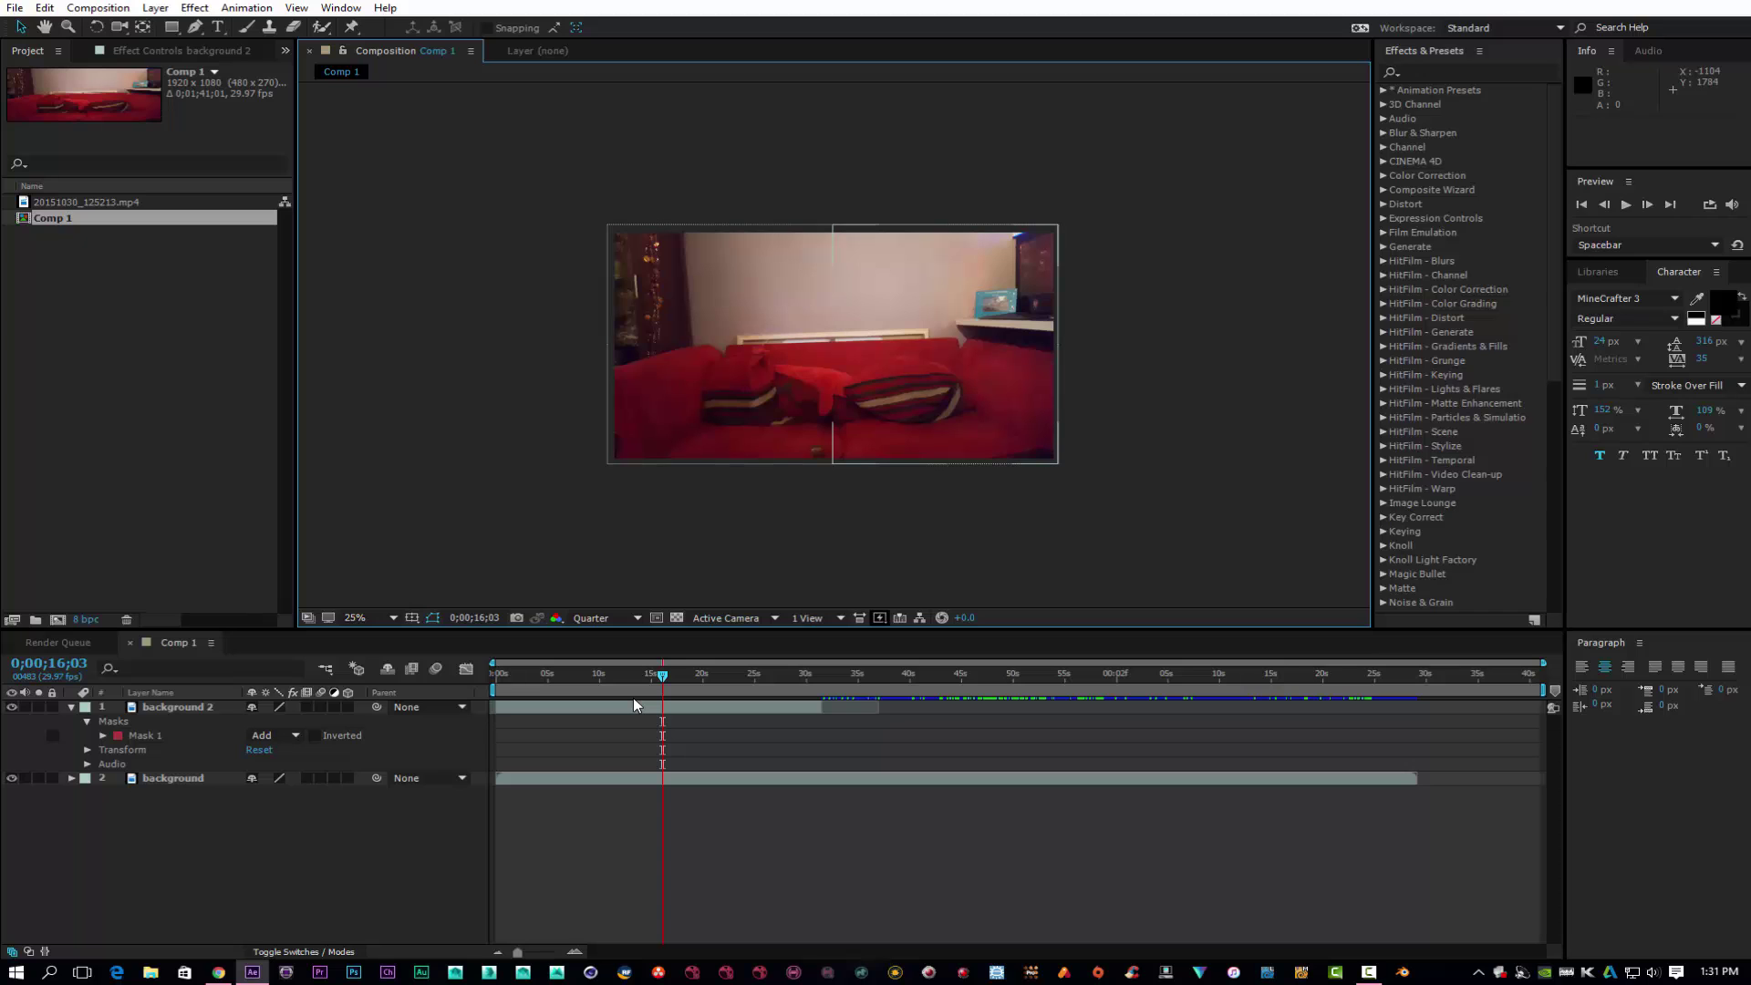
{"action": "left_click", "coordinate": [633, 701]}
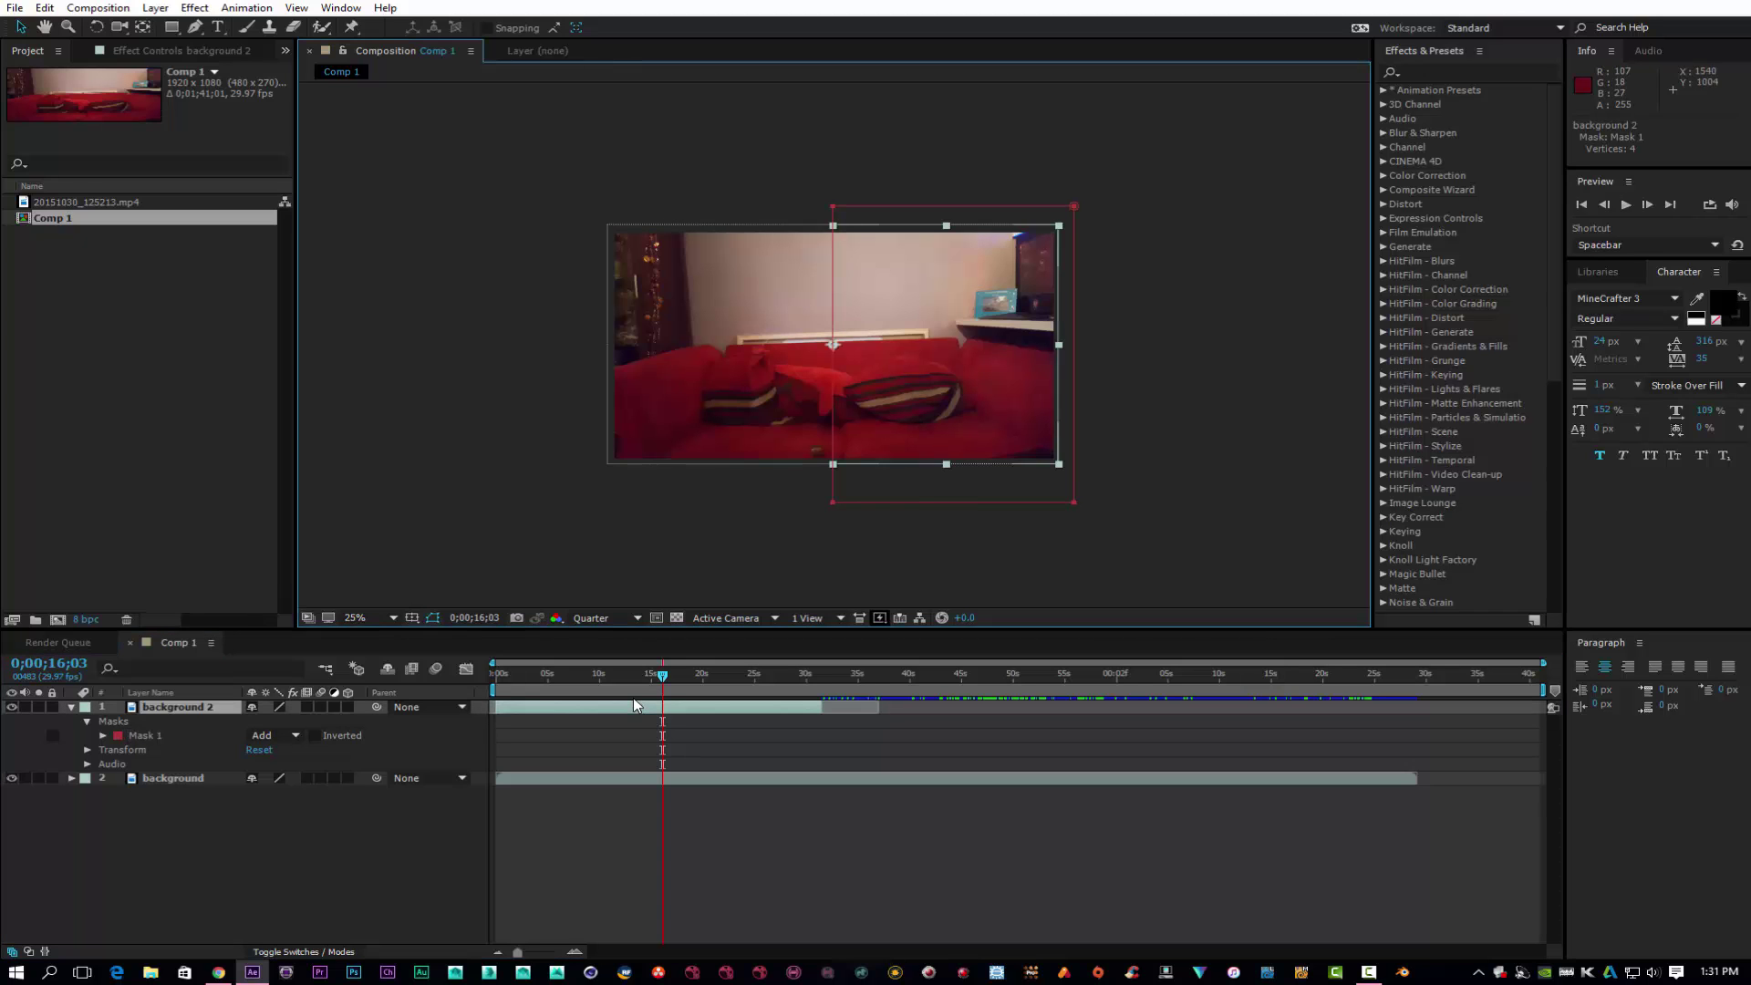
{"action": "left_click", "coordinate": [634, 700]}
{"action": "left_click", "coordinate": [634, 699]}
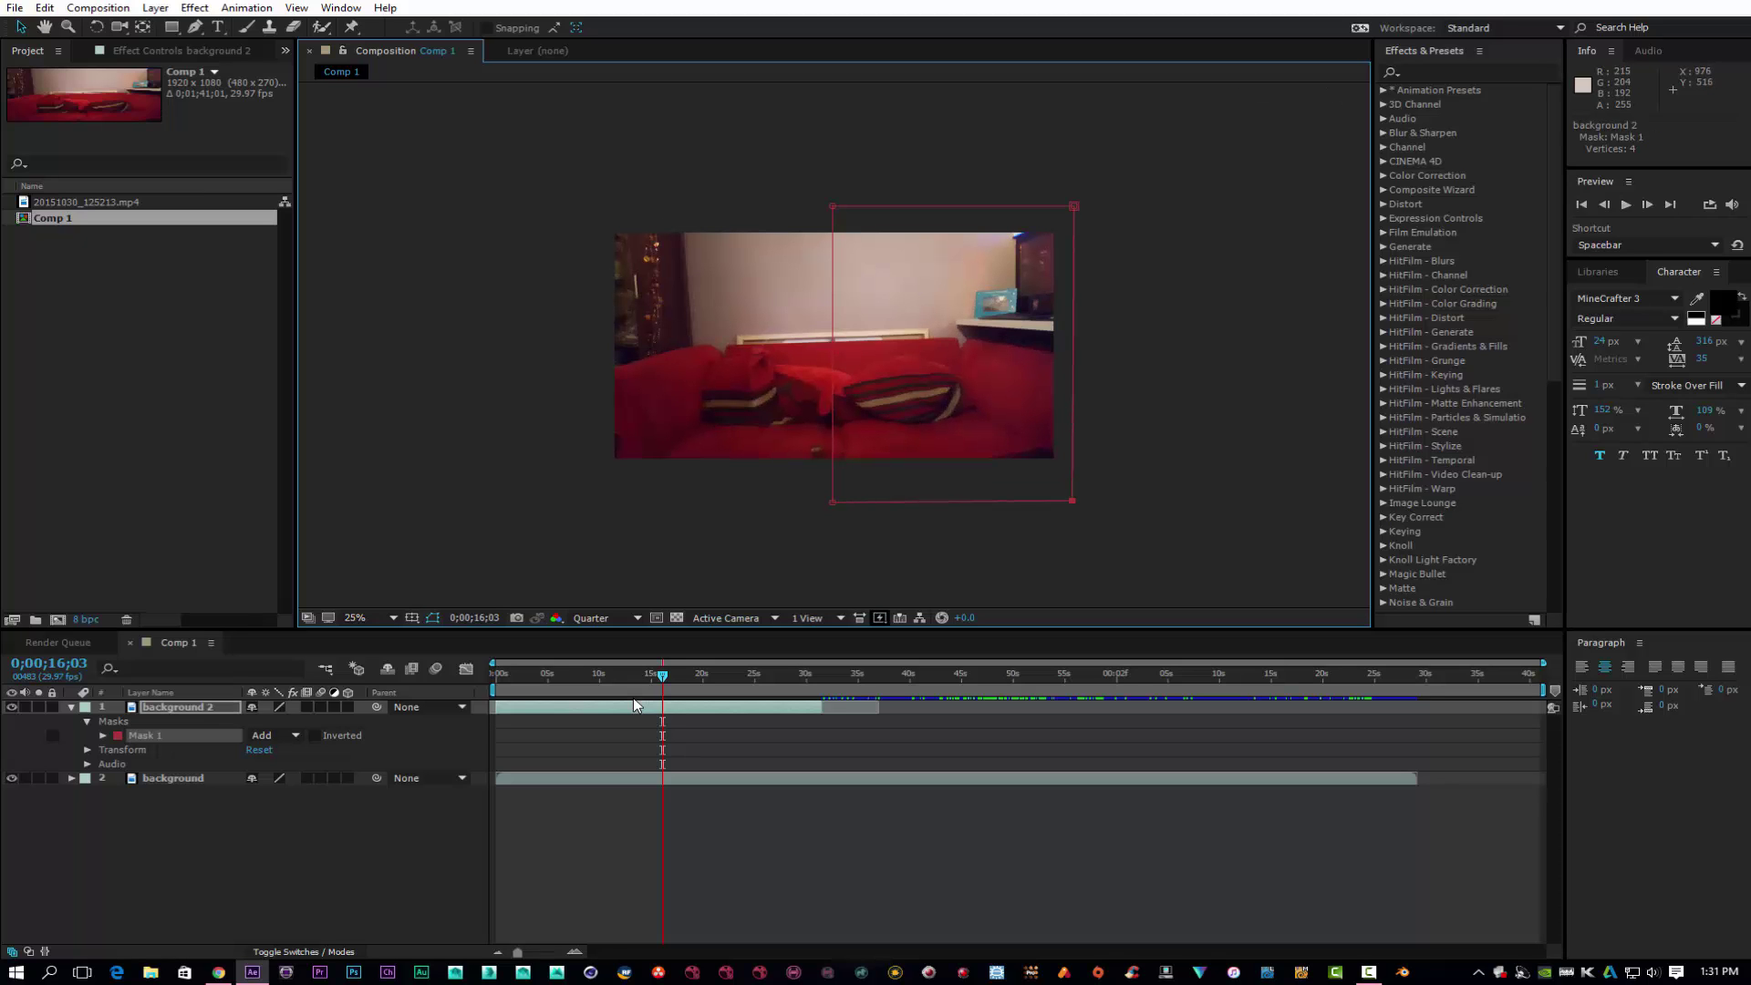
Try offsetting the unmasked background layer against the masked right half and move it back into line.
{"action": "key", "text": "ctrl+Down"}
{"action": "key", "text": "shift+Right"}
{"action": "key", "text": "shift+Right"}
{"action": "key", "text": "shift+Right"}
{"action": "key", "text": "shift+Right"}
{"action": "key", "text": "shift+Right"}
{"action": "key", "text": "shift+Right"}
{"action": "key", "text": "shift+Right"}
{"action": "key", "text": "shift+Right"}
{"action": "key", "text": "shift+Right"}
{"action": "key", "text": "shift+Right"}
{"action": "key", "text": "shift+Right"}
{"action": "key", "text": "shift+Right"}
{"action": "key", "text": "shift+Right"}
{"action": "key", "text": "shift+Right"}
{"action": "key", "text": "shift+Right"}
{"action": "key", "text": "shift+Right"}
{"action": "key", "text": "shift+Right"}
{"action": "key", "text": "shift+Right"}
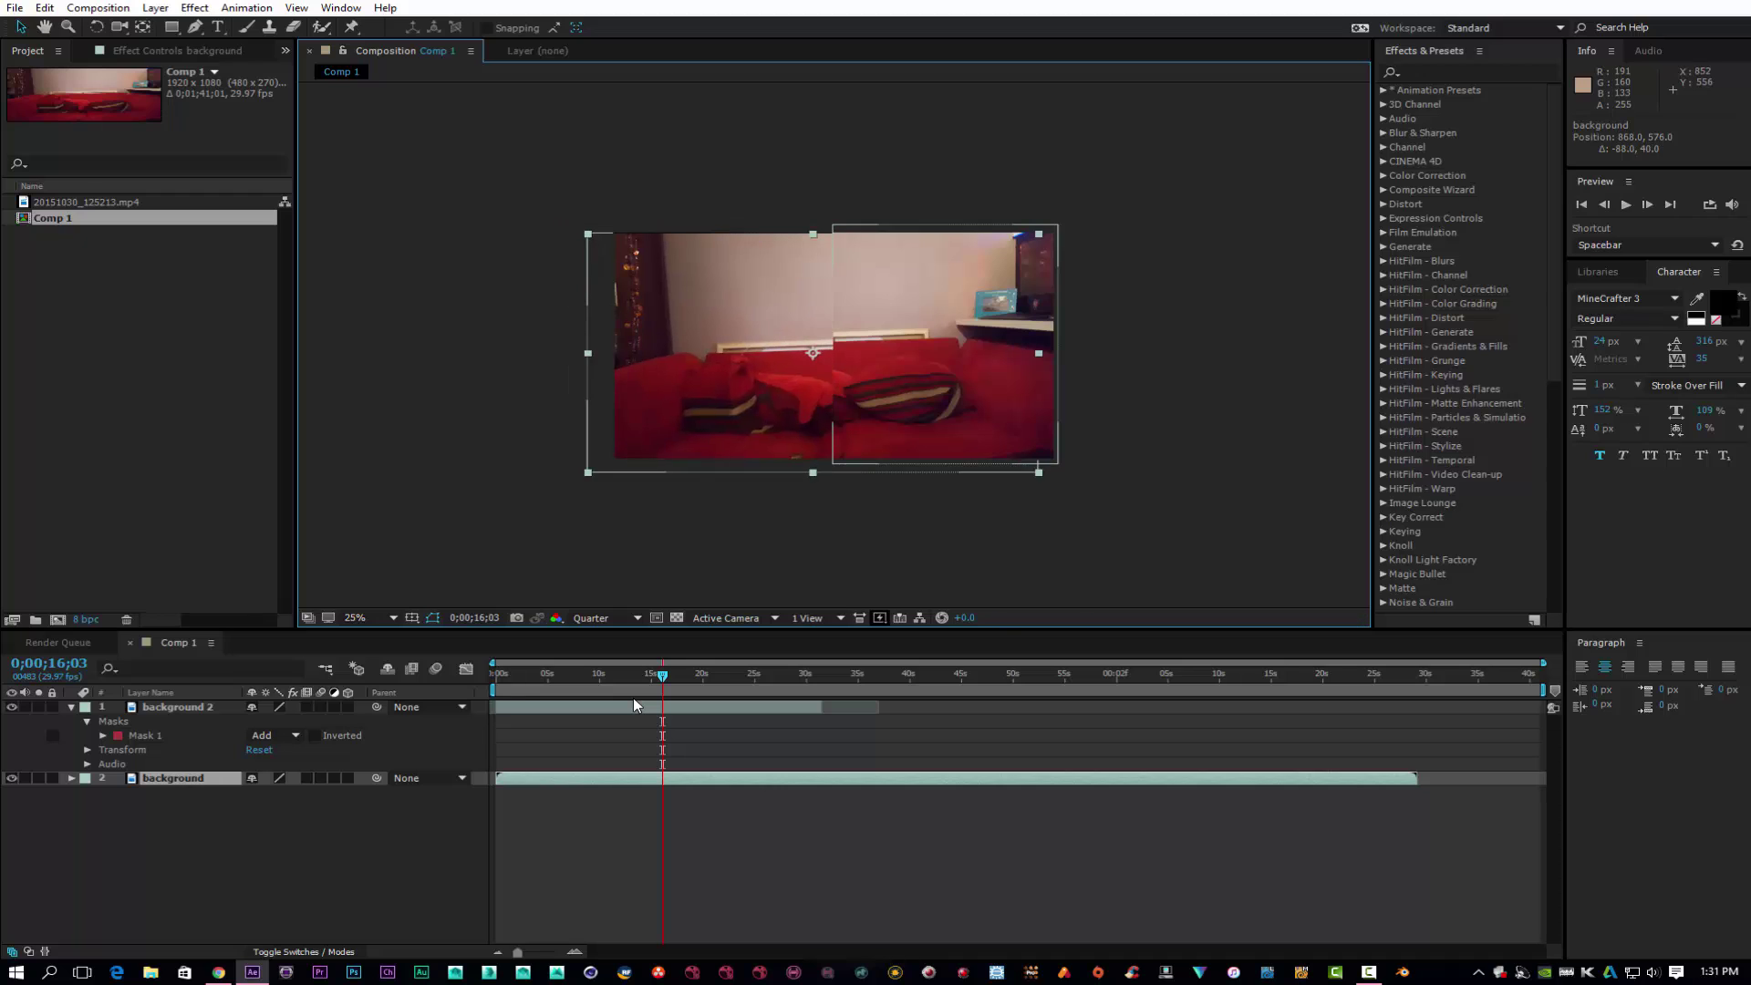
{"action": "key", "text": "Return"}
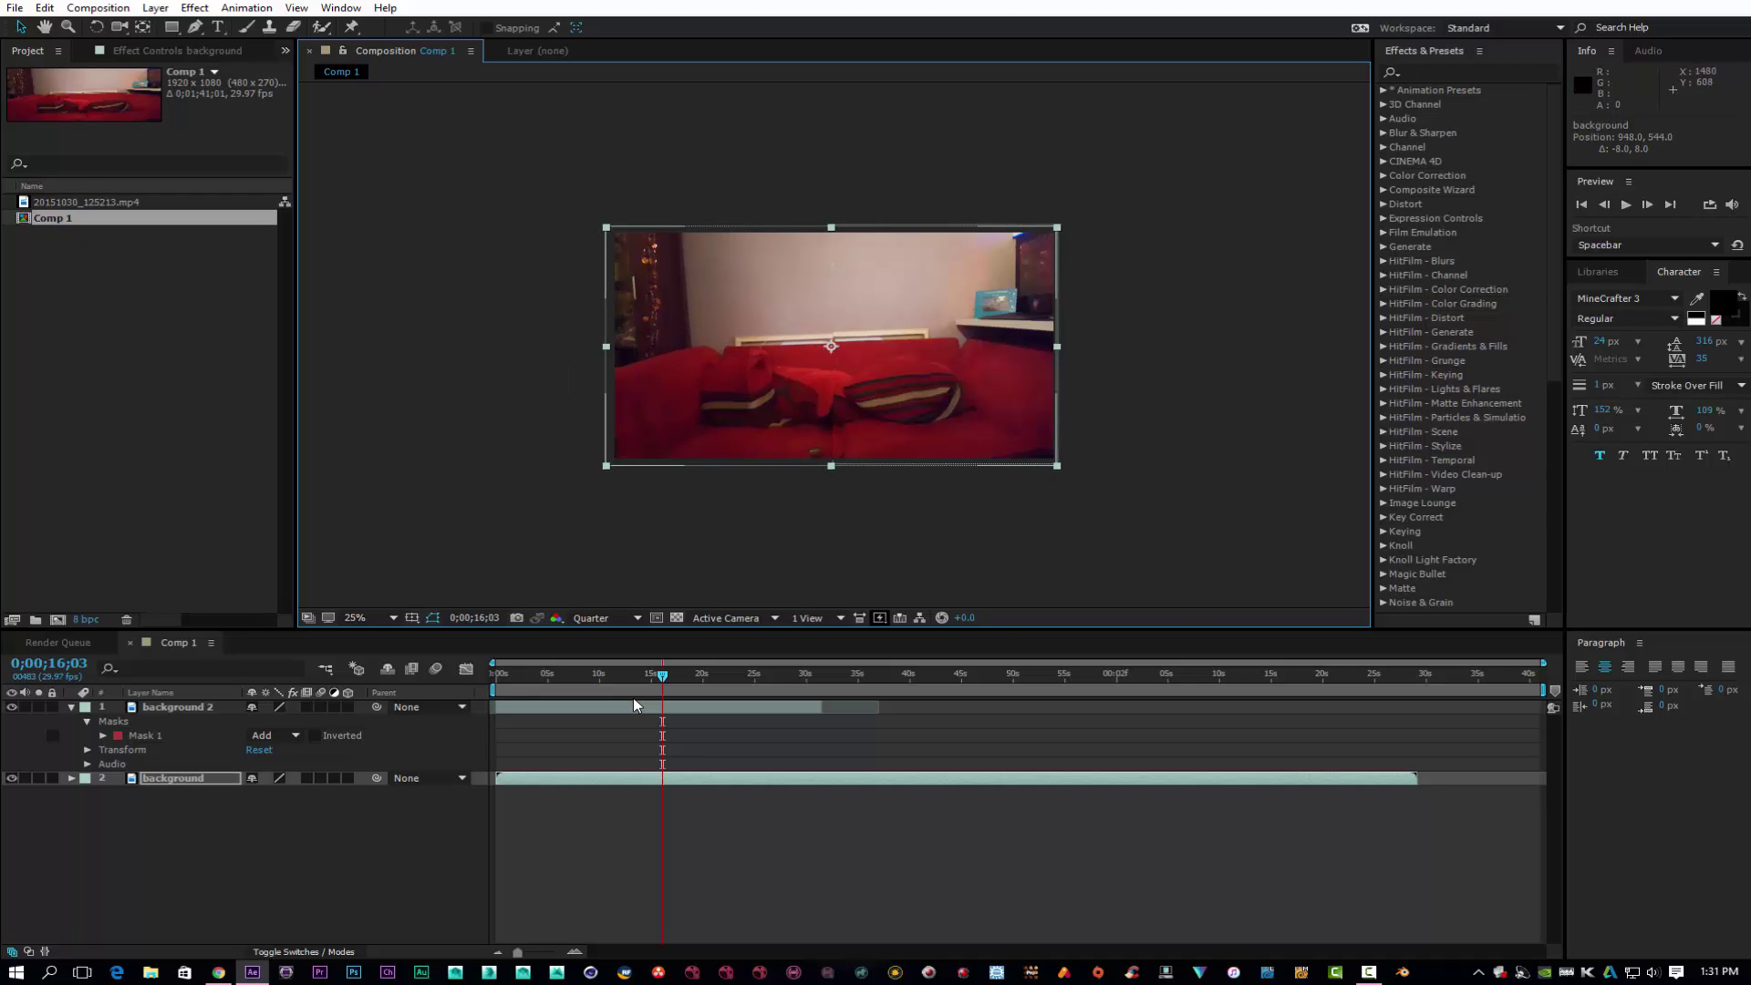
Reshape the background 2 mask by moving its corners so it covers the left half of the frame.
{"action": "left_click", "coordinate": [633, 699]}
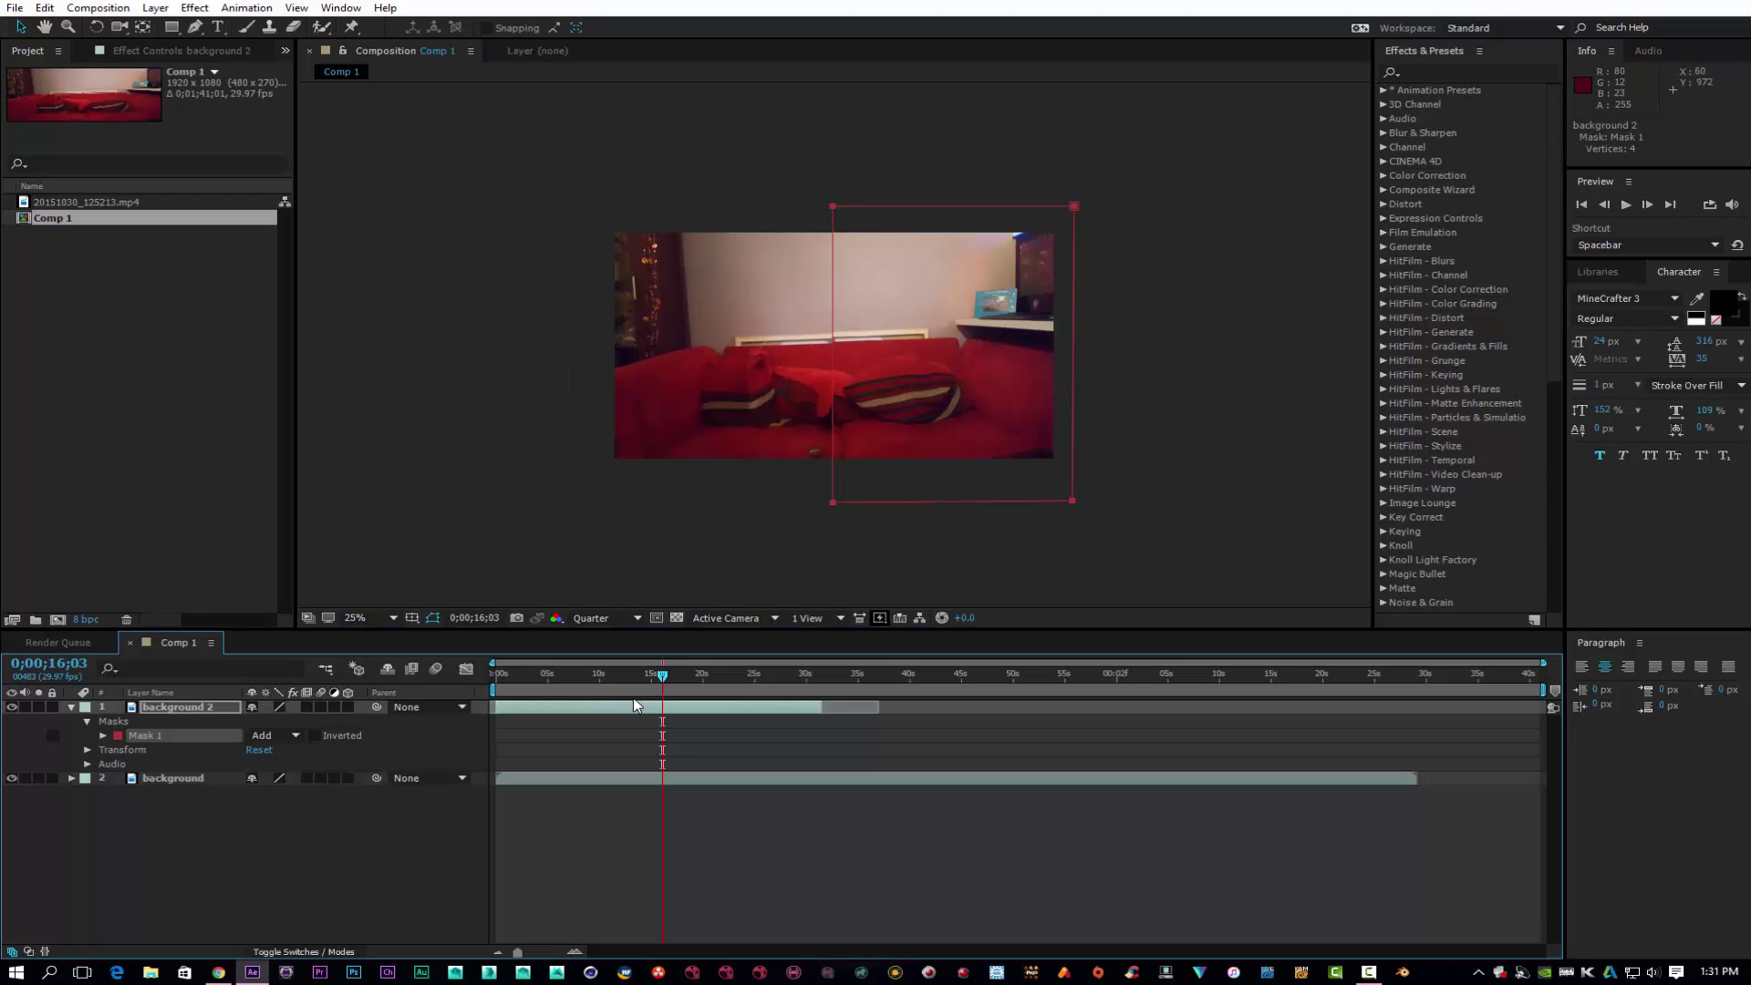
{"action": "key", "text": "h"}
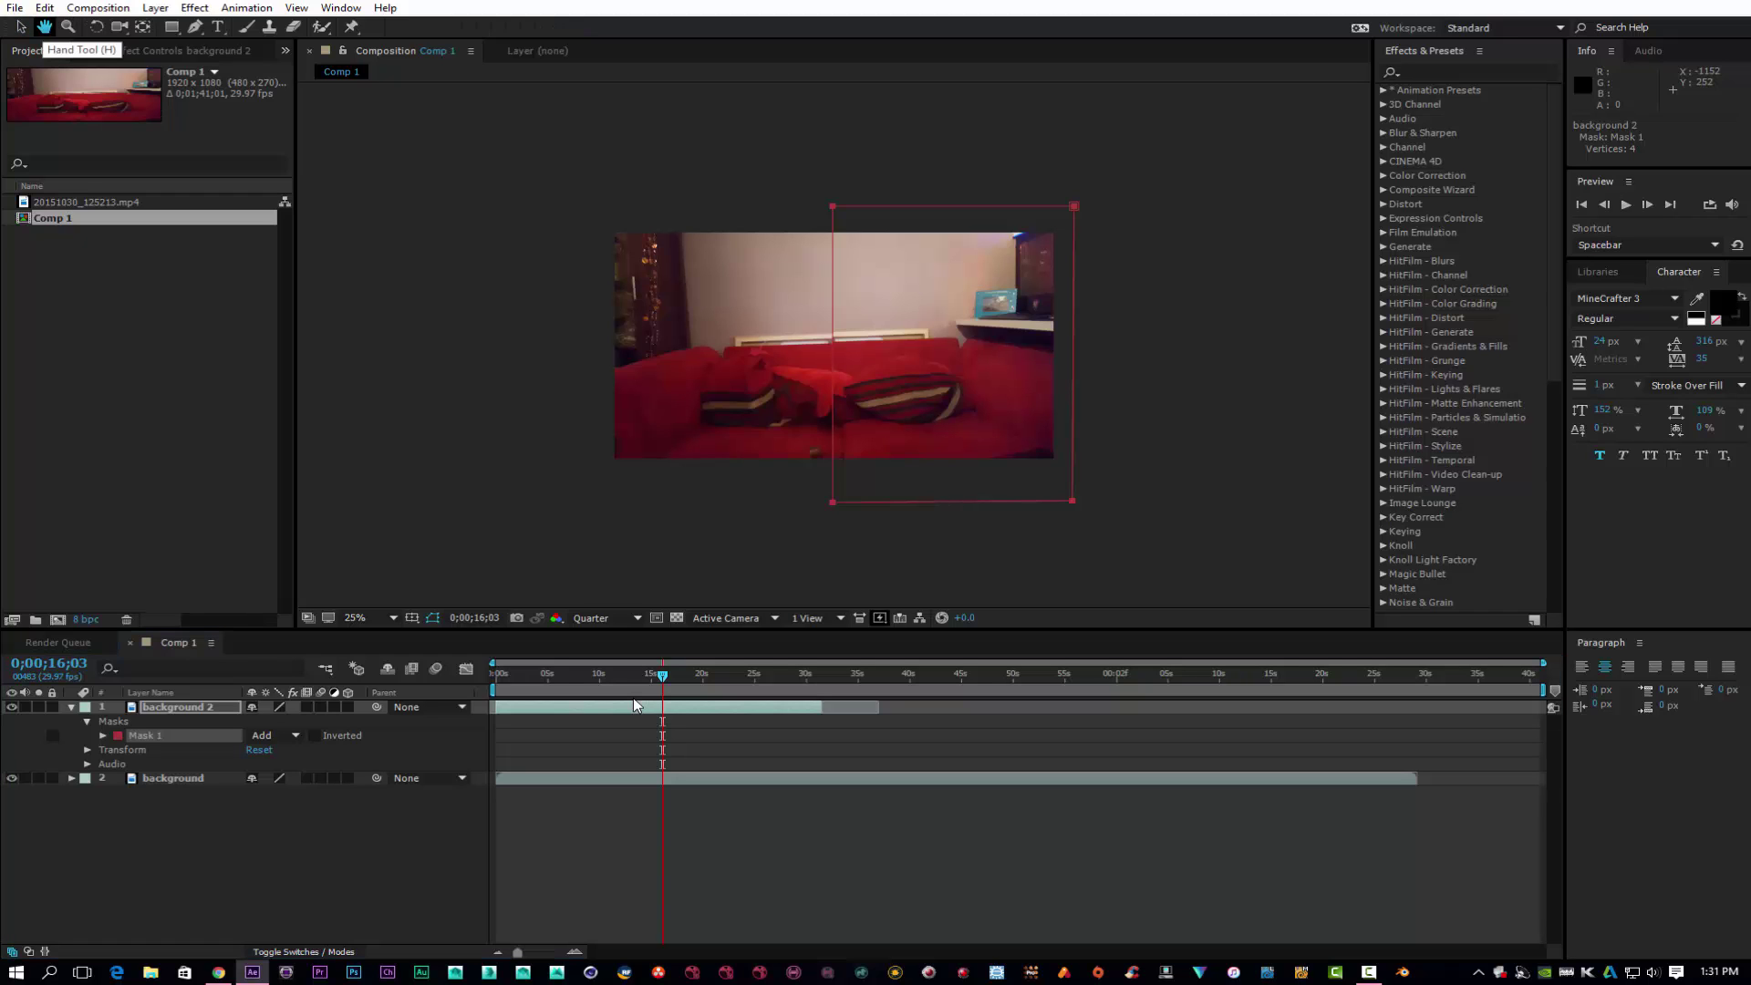
{"action": "left_click_drag", "start_coordinate": [925, 312], "coordinate": [926, 321]}
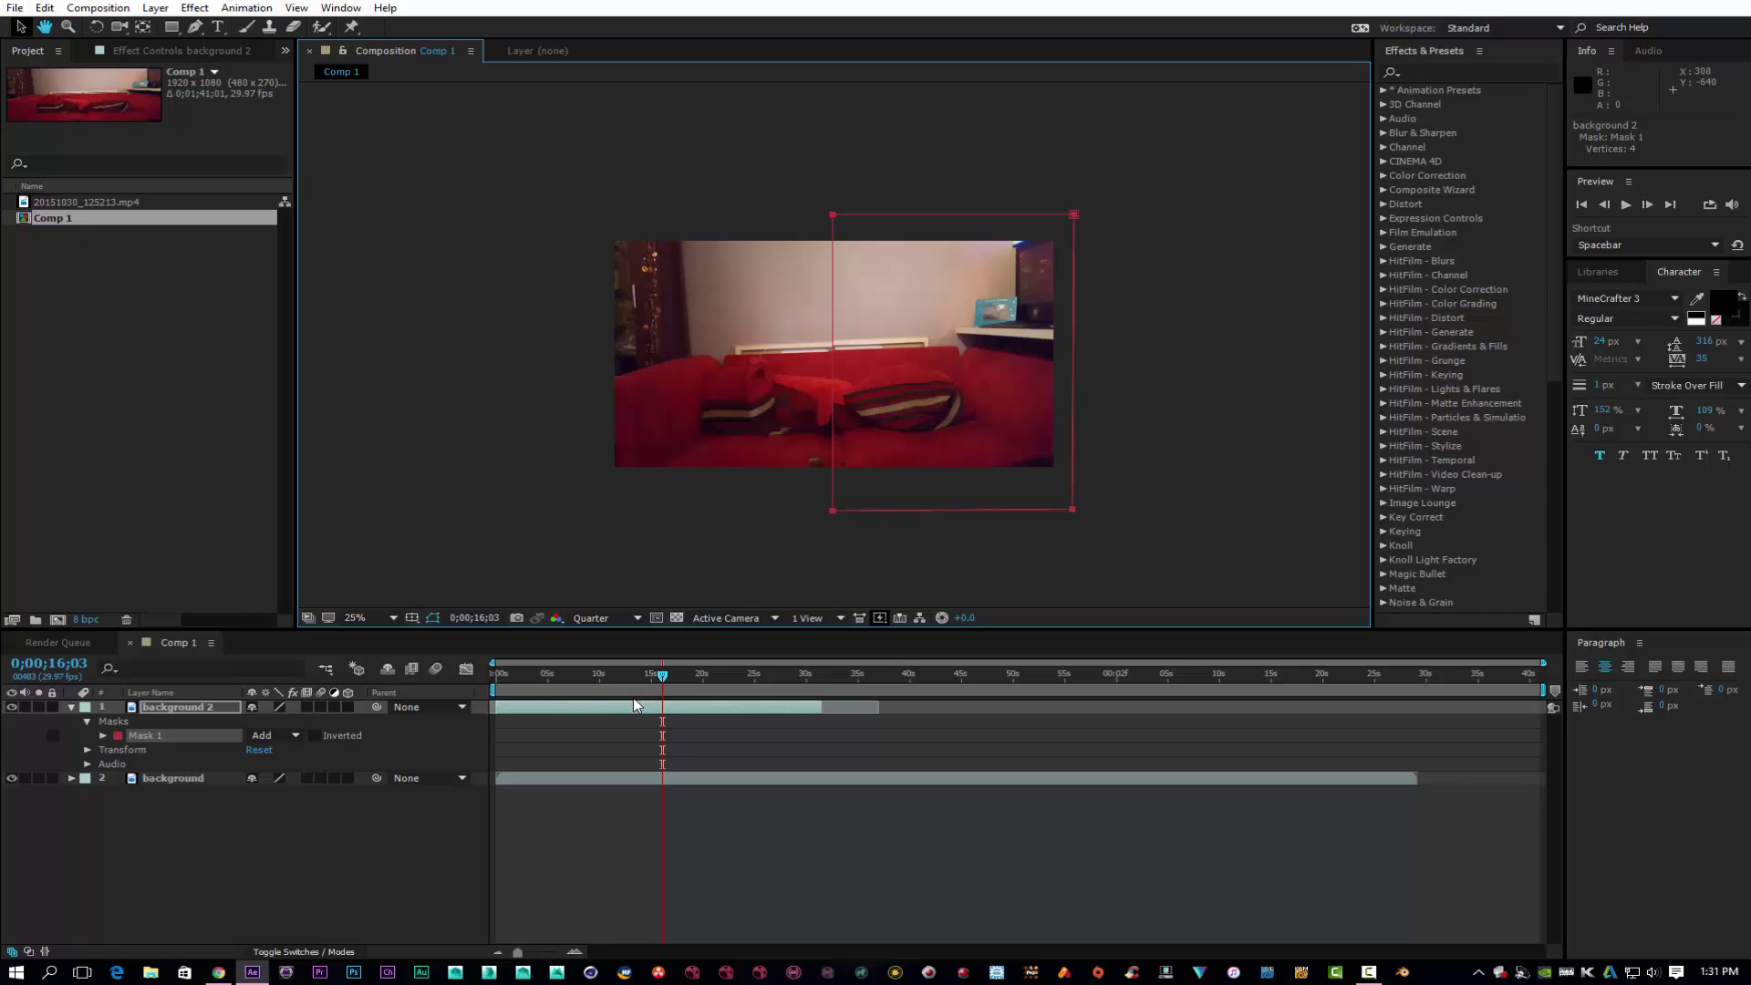
{"action": "key", "text": "v"}
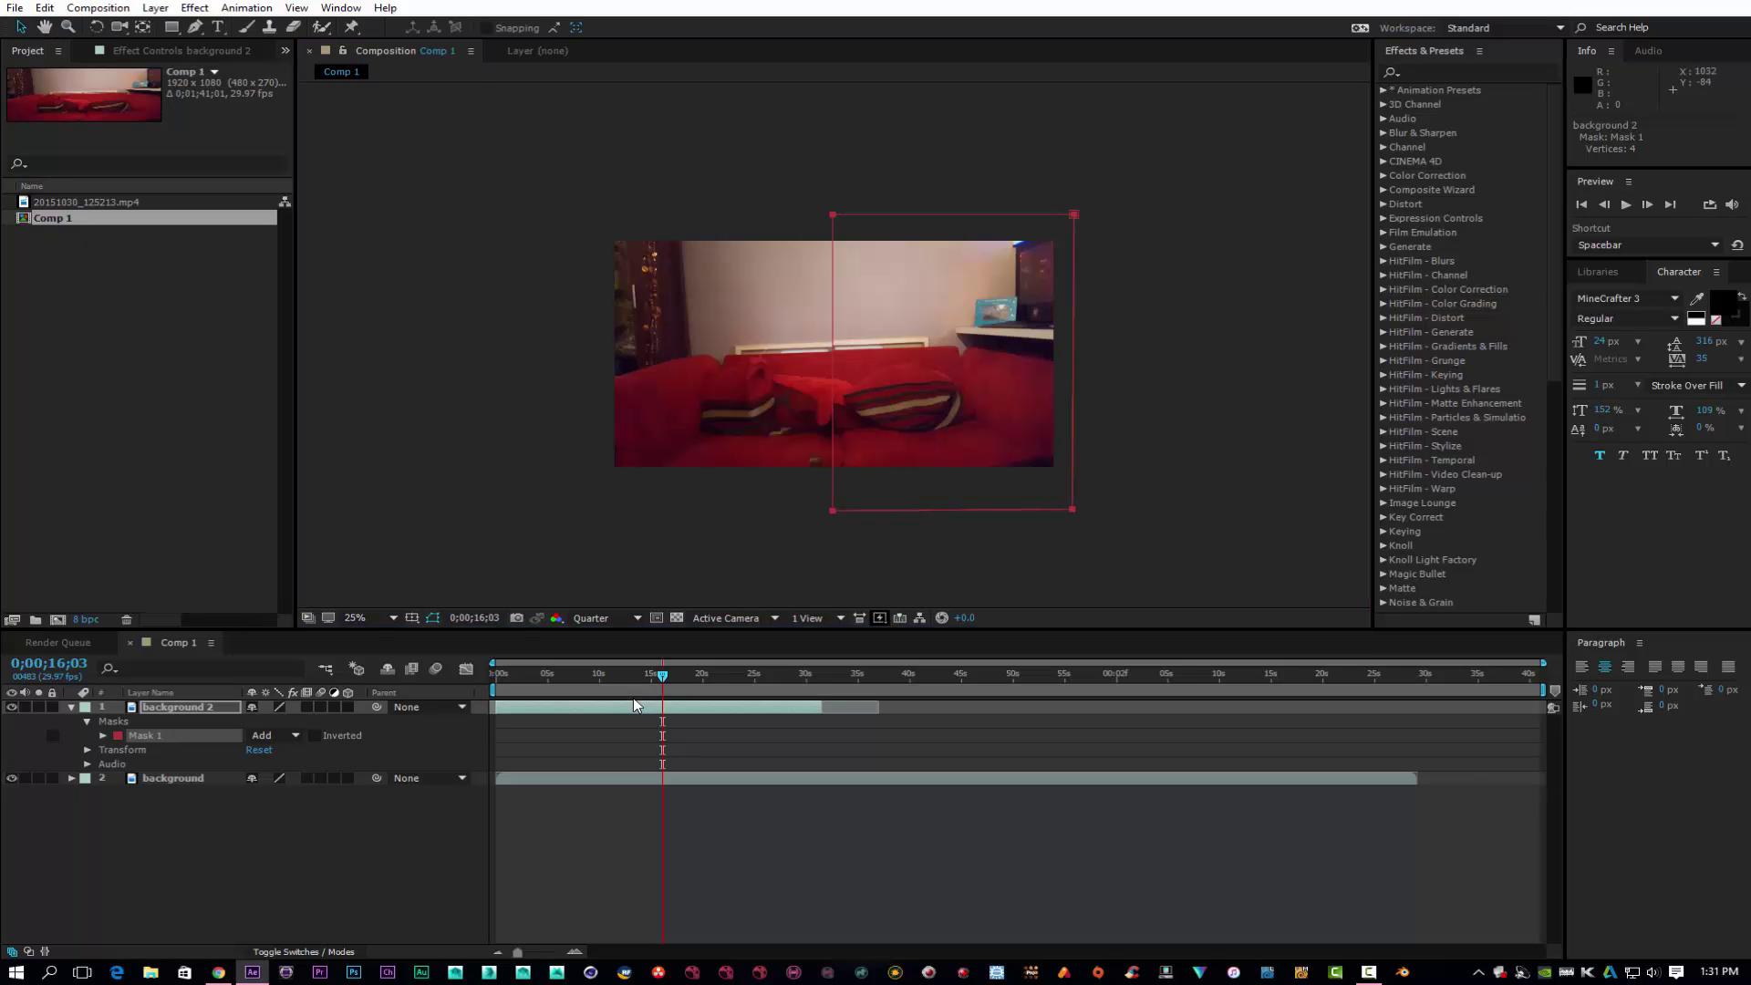
{"action": "left_click", "coordinate": [842, 220]}
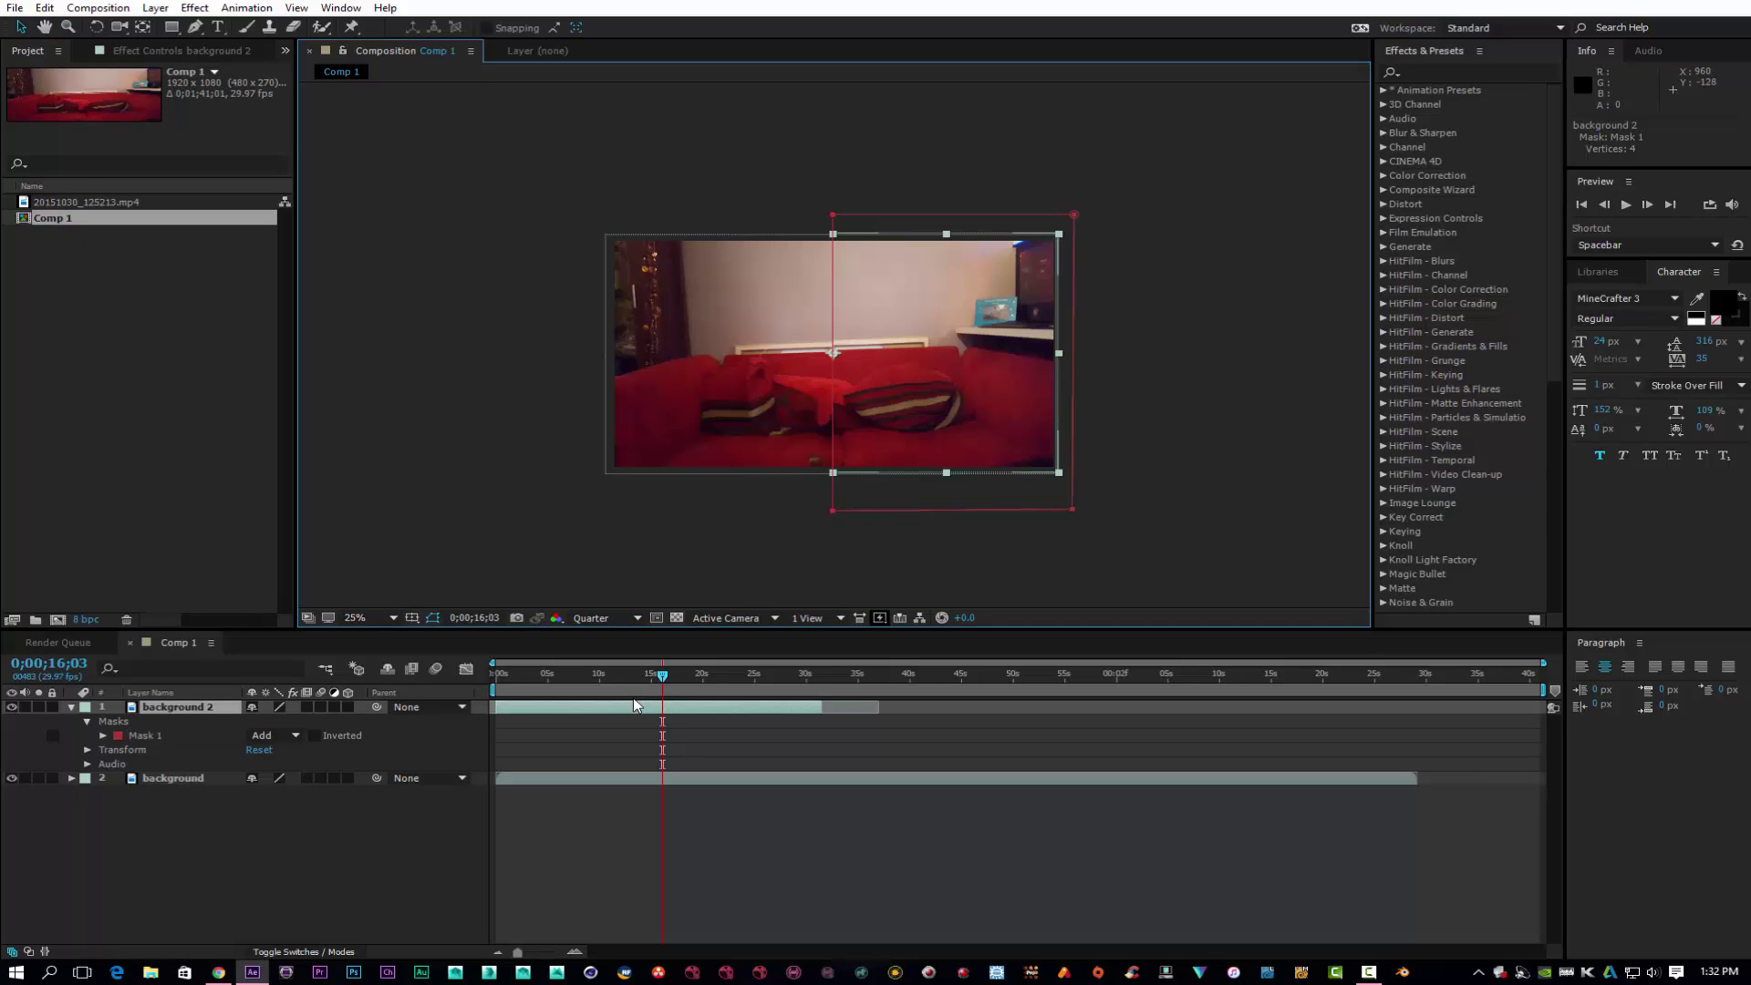
{"action": "left_click_drag", "start_coordinate": [833, 215], "coordinate": [599, 212]}
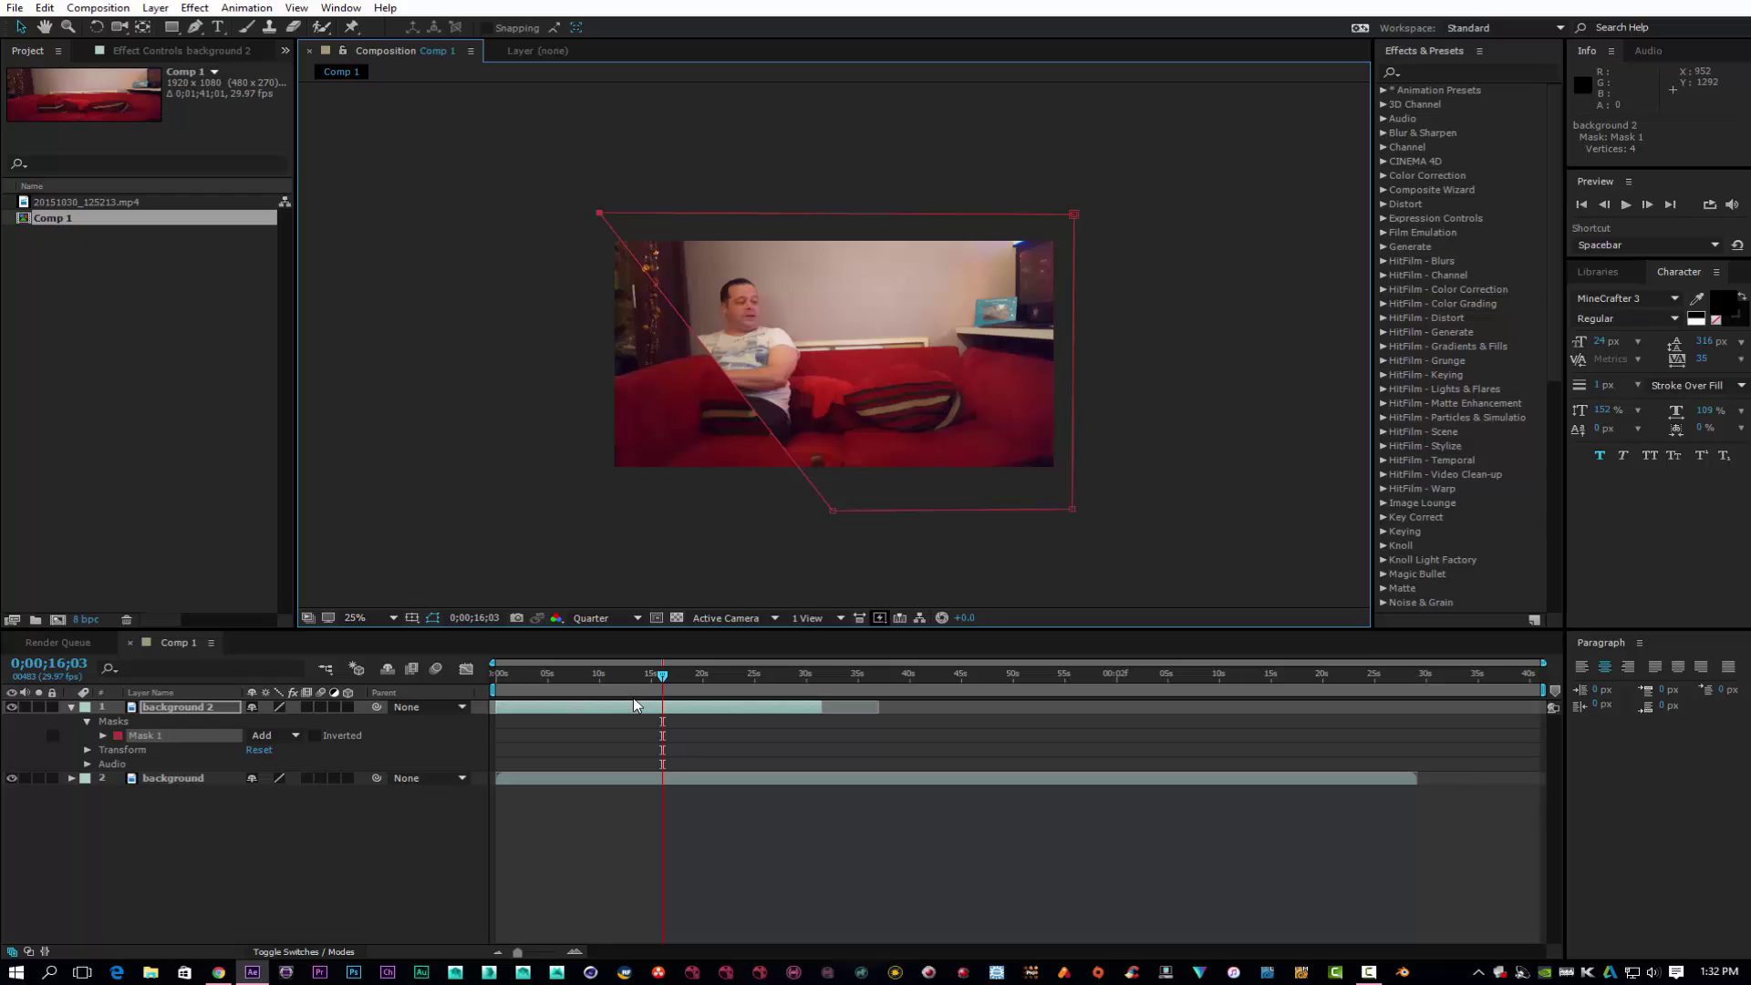
{"action": "left_click_drag", "start_coordinate": [833, 510], "coordinate": [593, 494]}
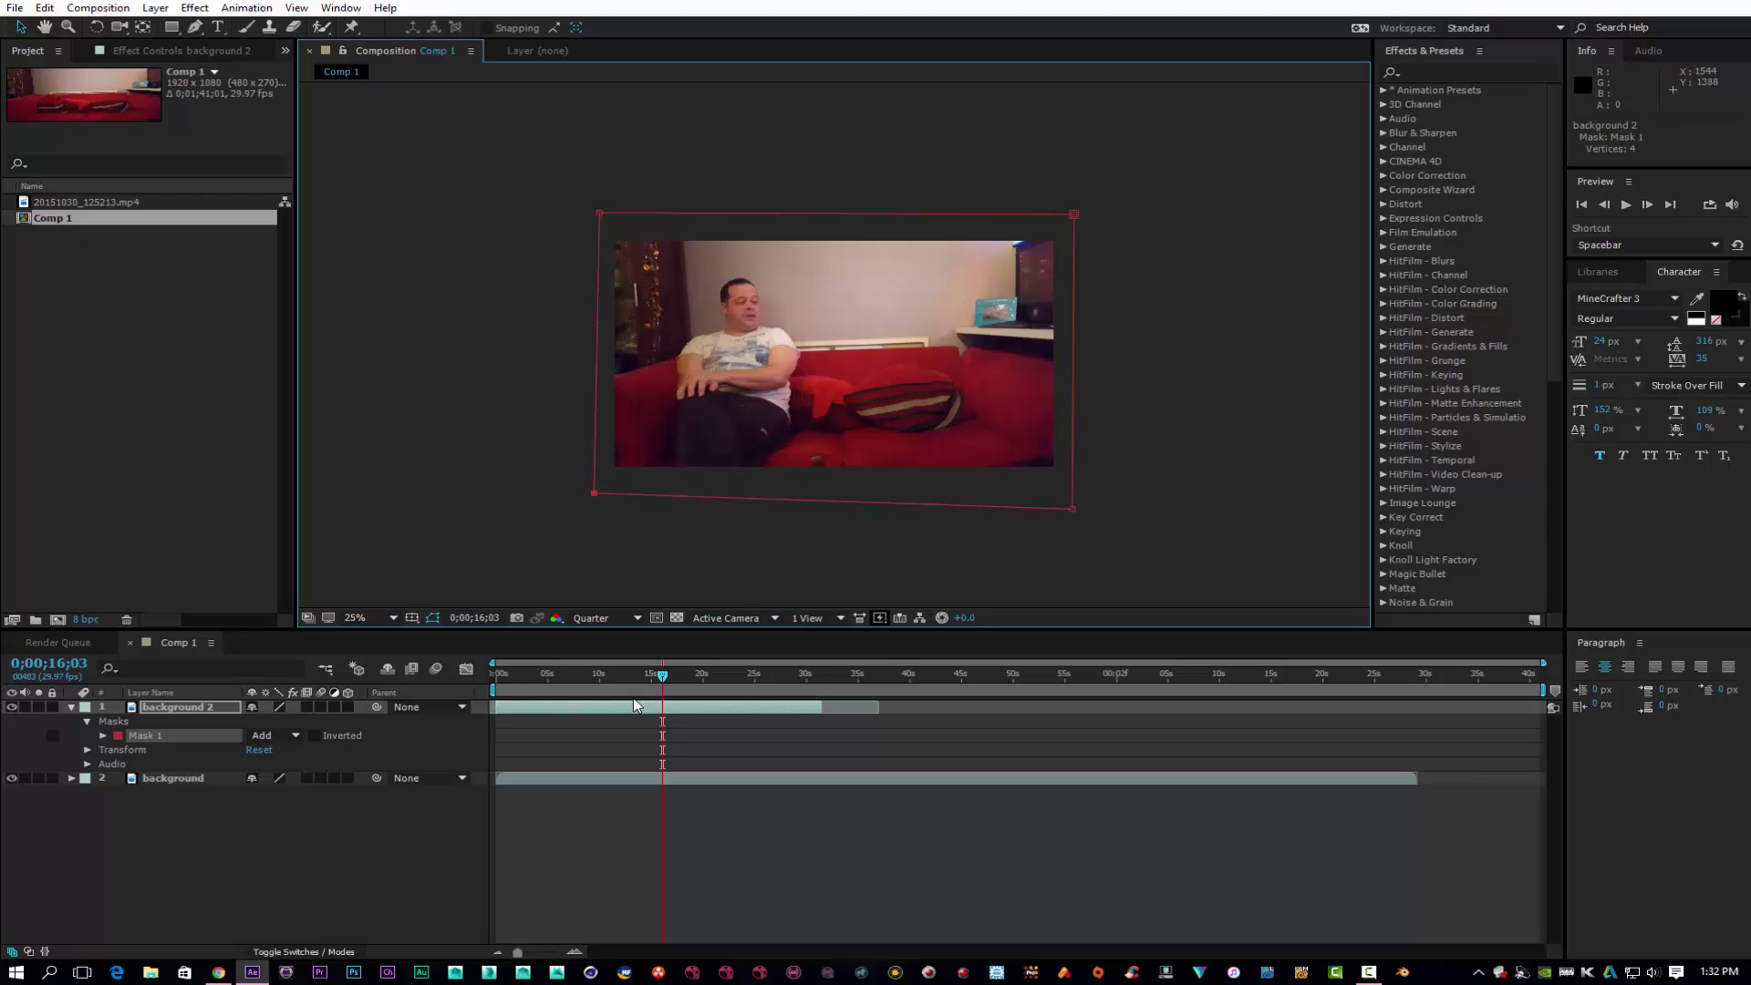
{"action": "left_click_drag", "start_coordinate": [1073, 509], "coordinate": [849, 489]}
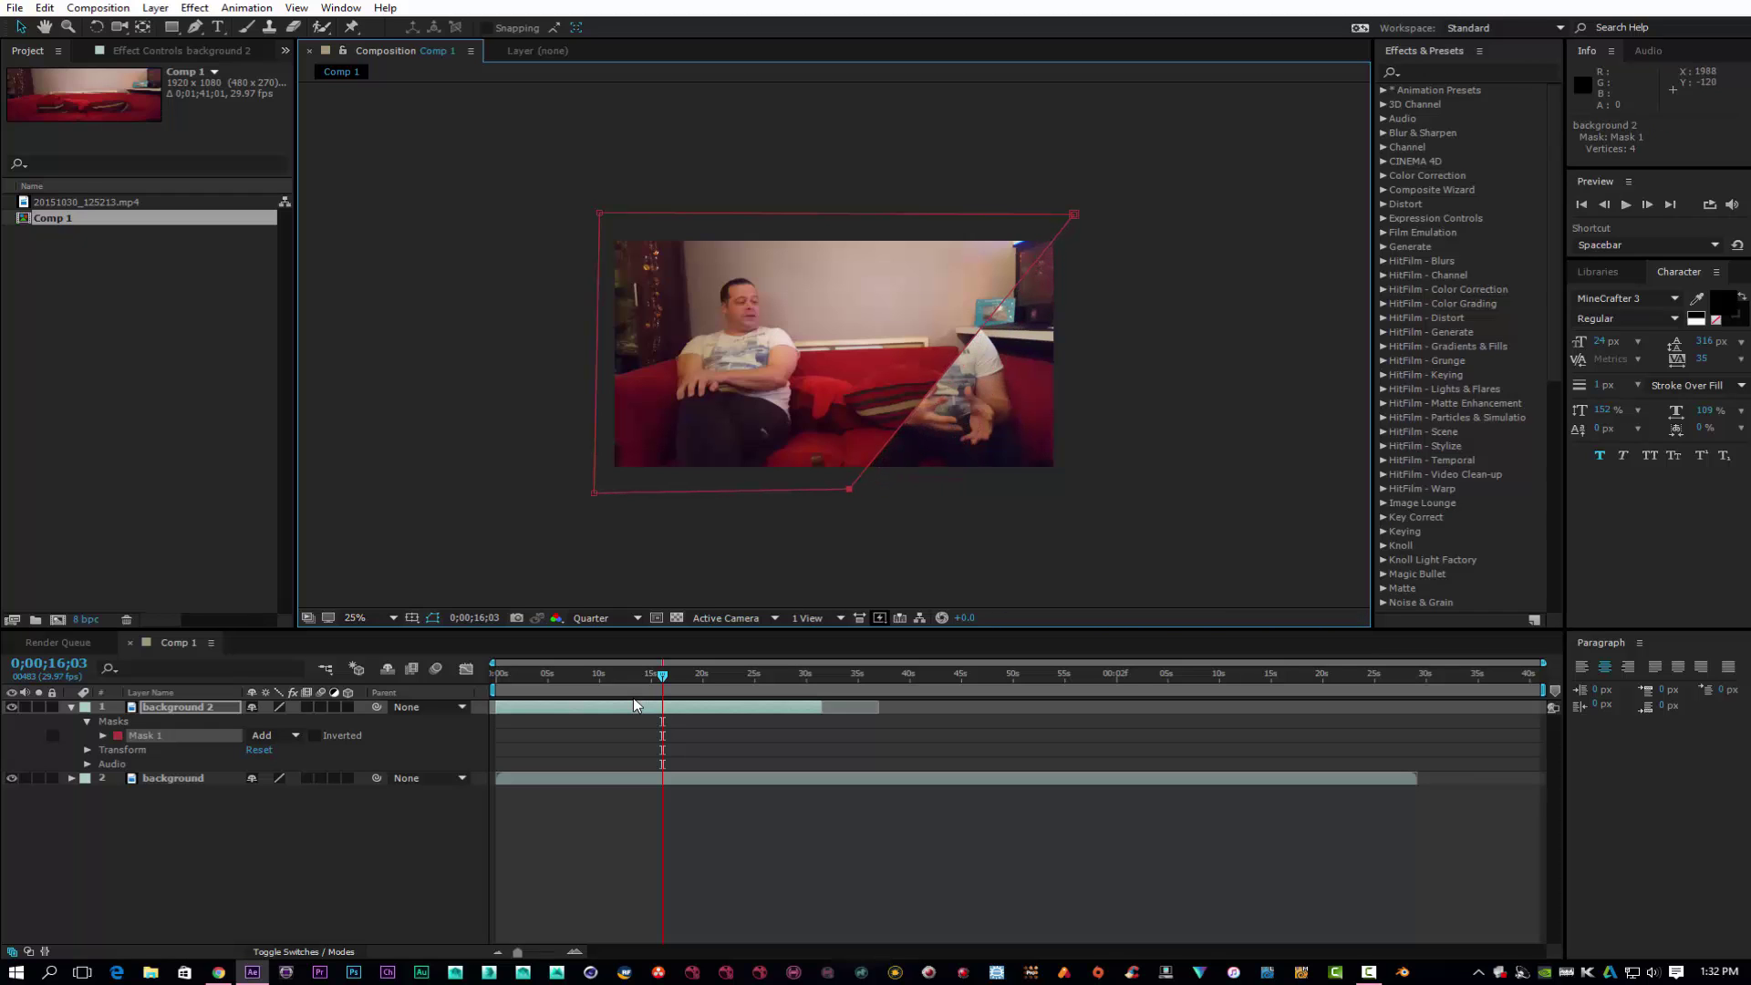
{"action": "left_click_drag", "start_coordinate": [1075, 214], "coordinate": [845, 214]}
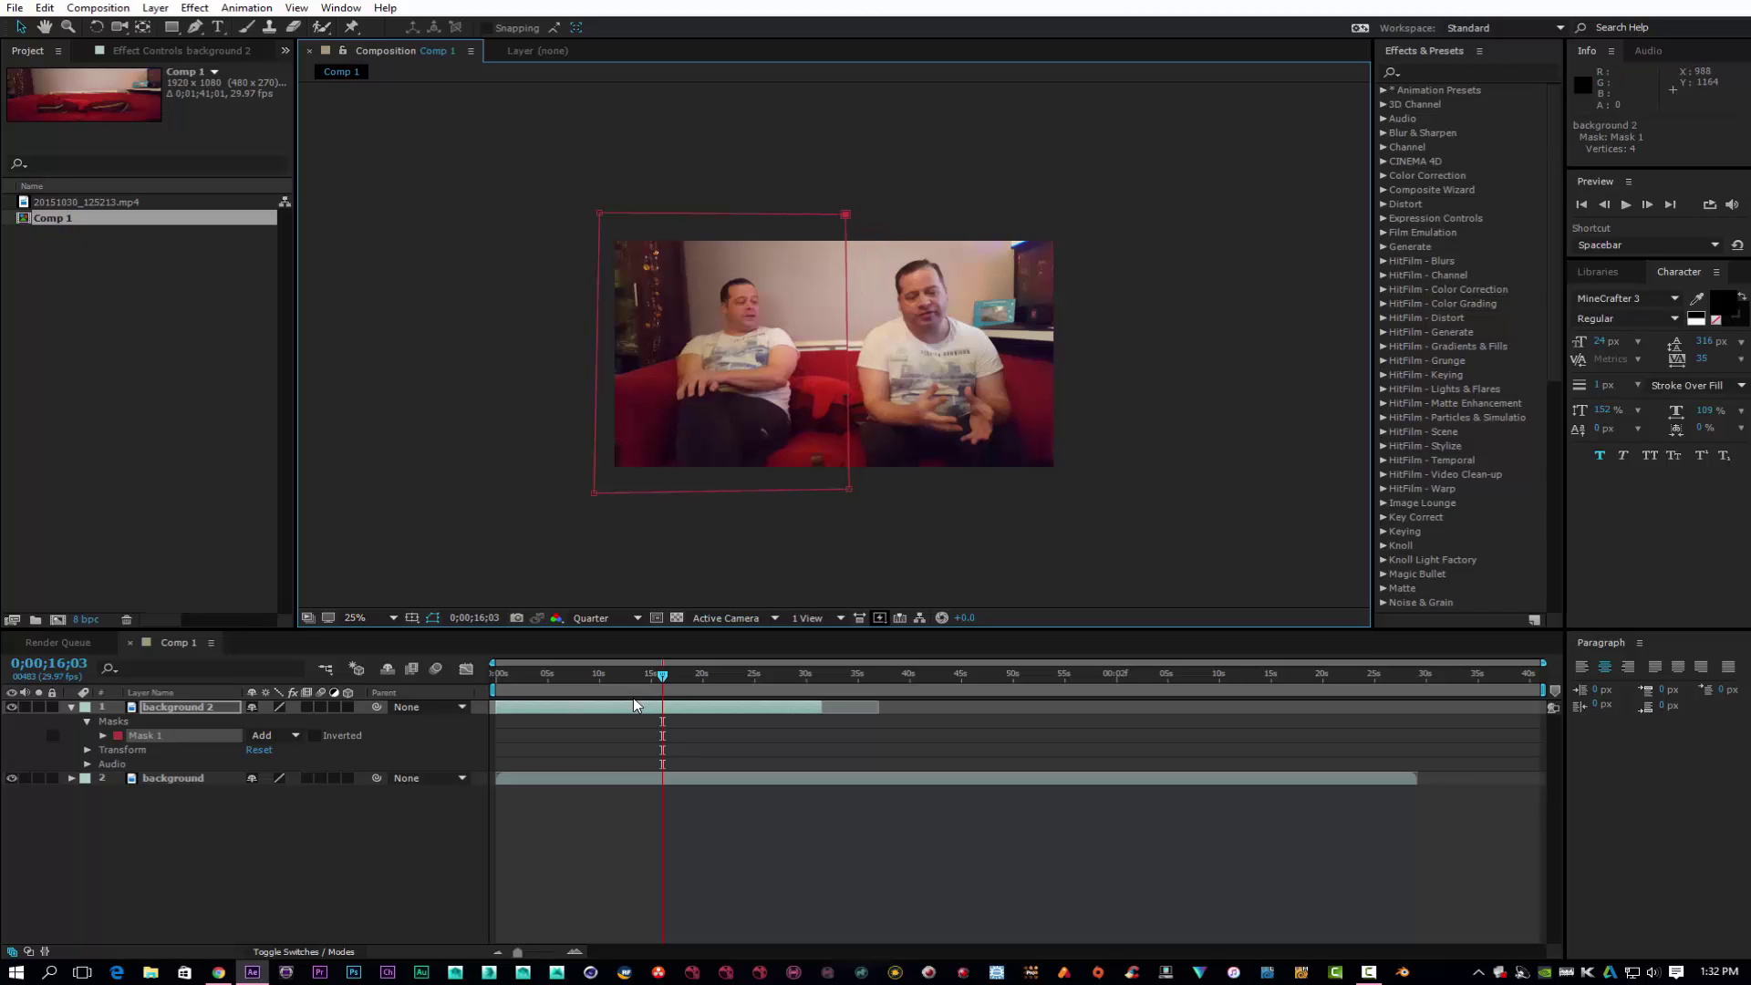
Lower the inner bottom corner of the background 2 mask slightly and clear the selection.
{"action": "mouse_move", "coordinate": [849, 489]}
{"action": "left_mouse_down"}
{"action": "mouse_move", "coordinate": [836, 504]}
{"action": "mouse_move", "coordinate": [850, 495]}
{"action": "left_mouse_up"}
{"action": "left_click", "coordinate": [837, 478]}
{"action": "left_click", "coordinate": [427, 598]}
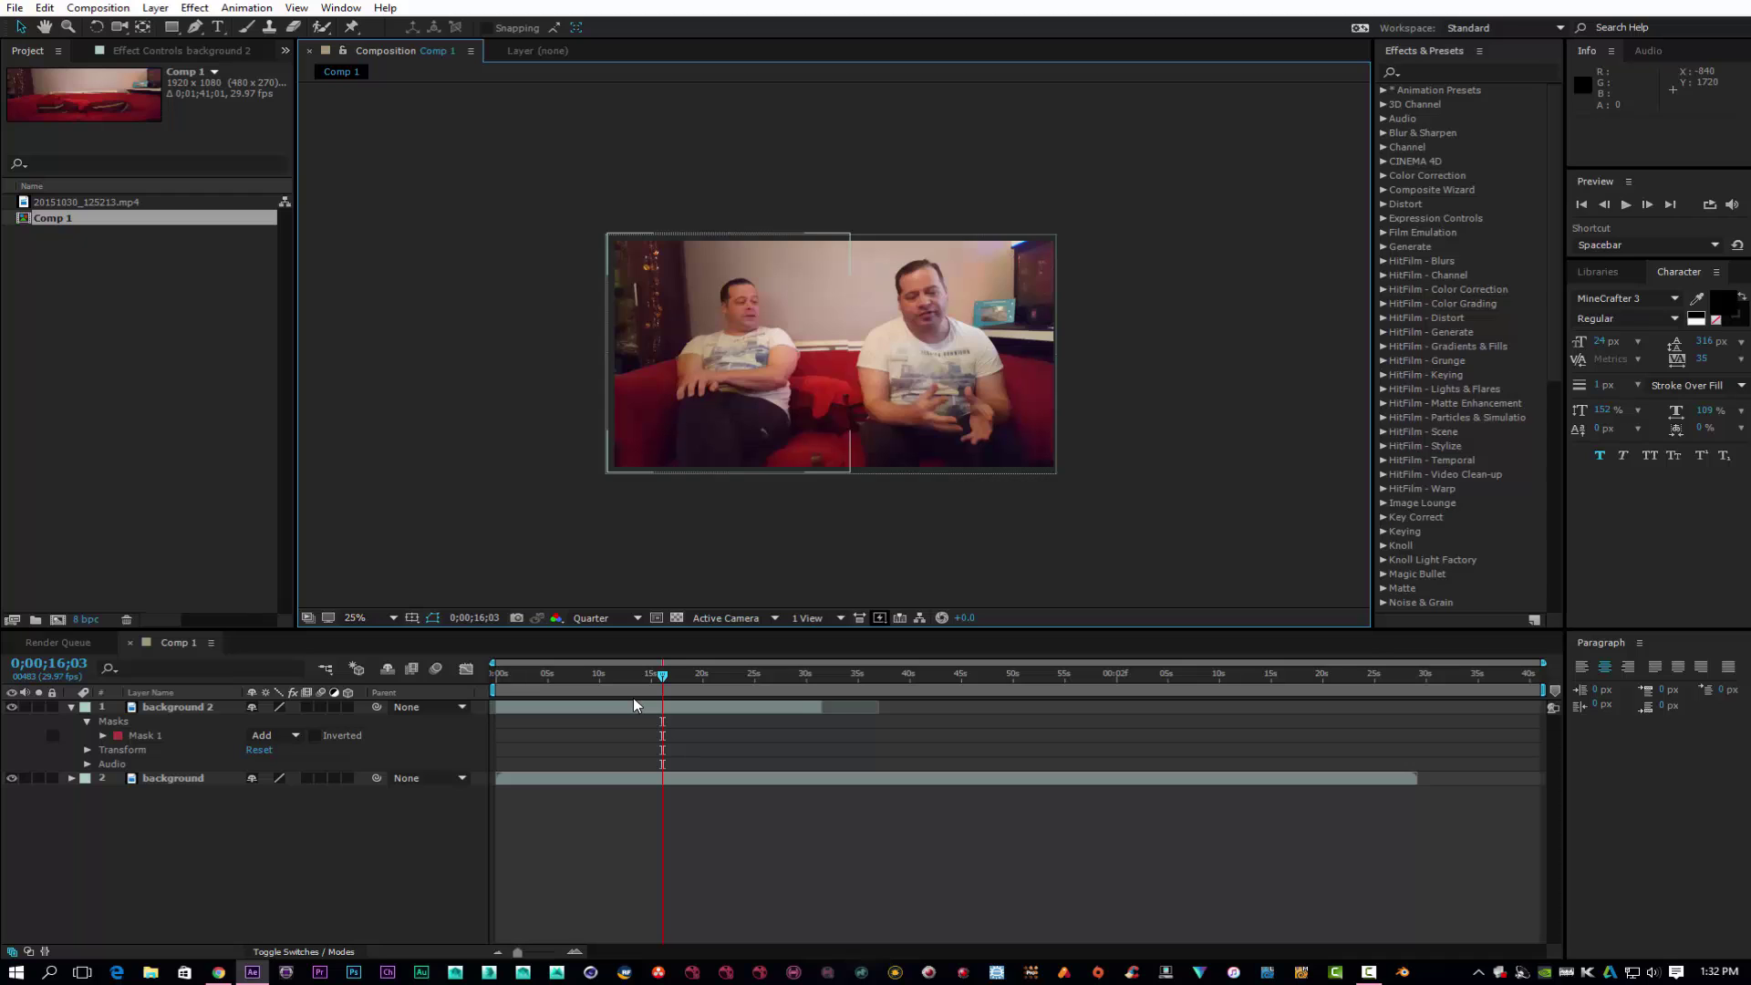
Compare the composite with and without the mask outline and examine the seam between the two halves up close.
{"action": "left_click", "coordinate": [145, 735]}
{"action": "left_click", "coordinate": [729, 396]}
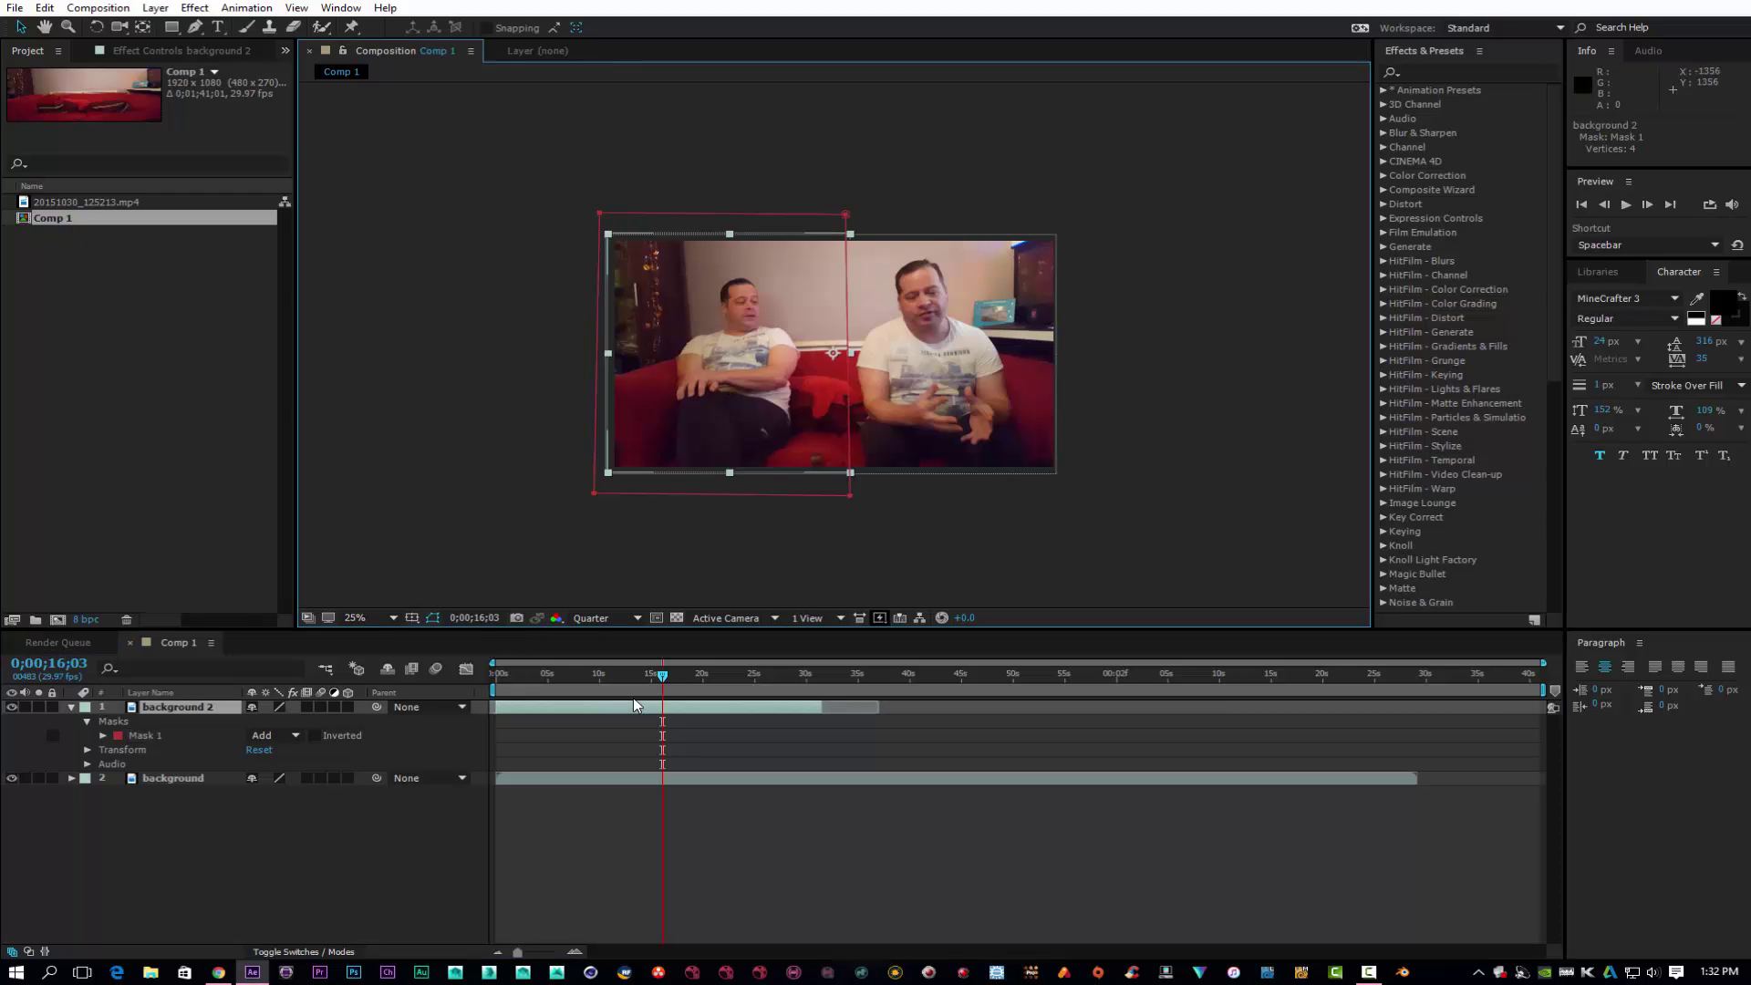
{"action": "left_click", "coordinate": [145, 735]}
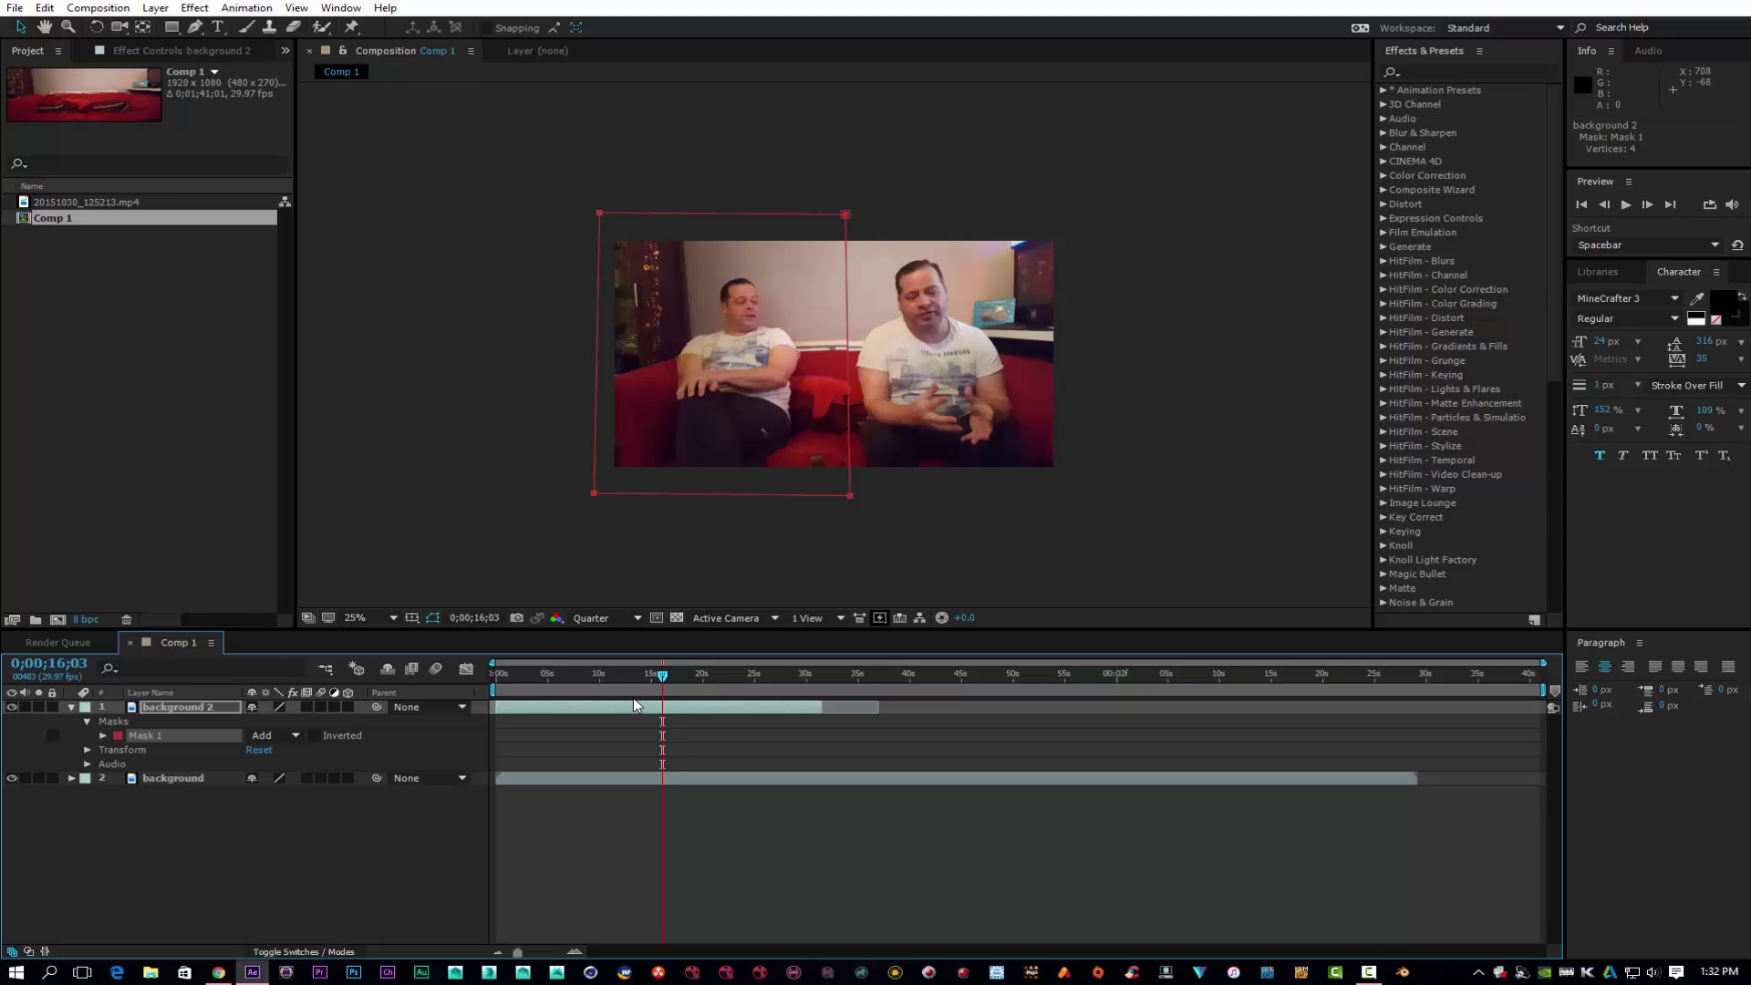
{"action": "left_click", "coordinate": [729, 396]}
{"action": "left_click", "coordinate": [807, 189]}
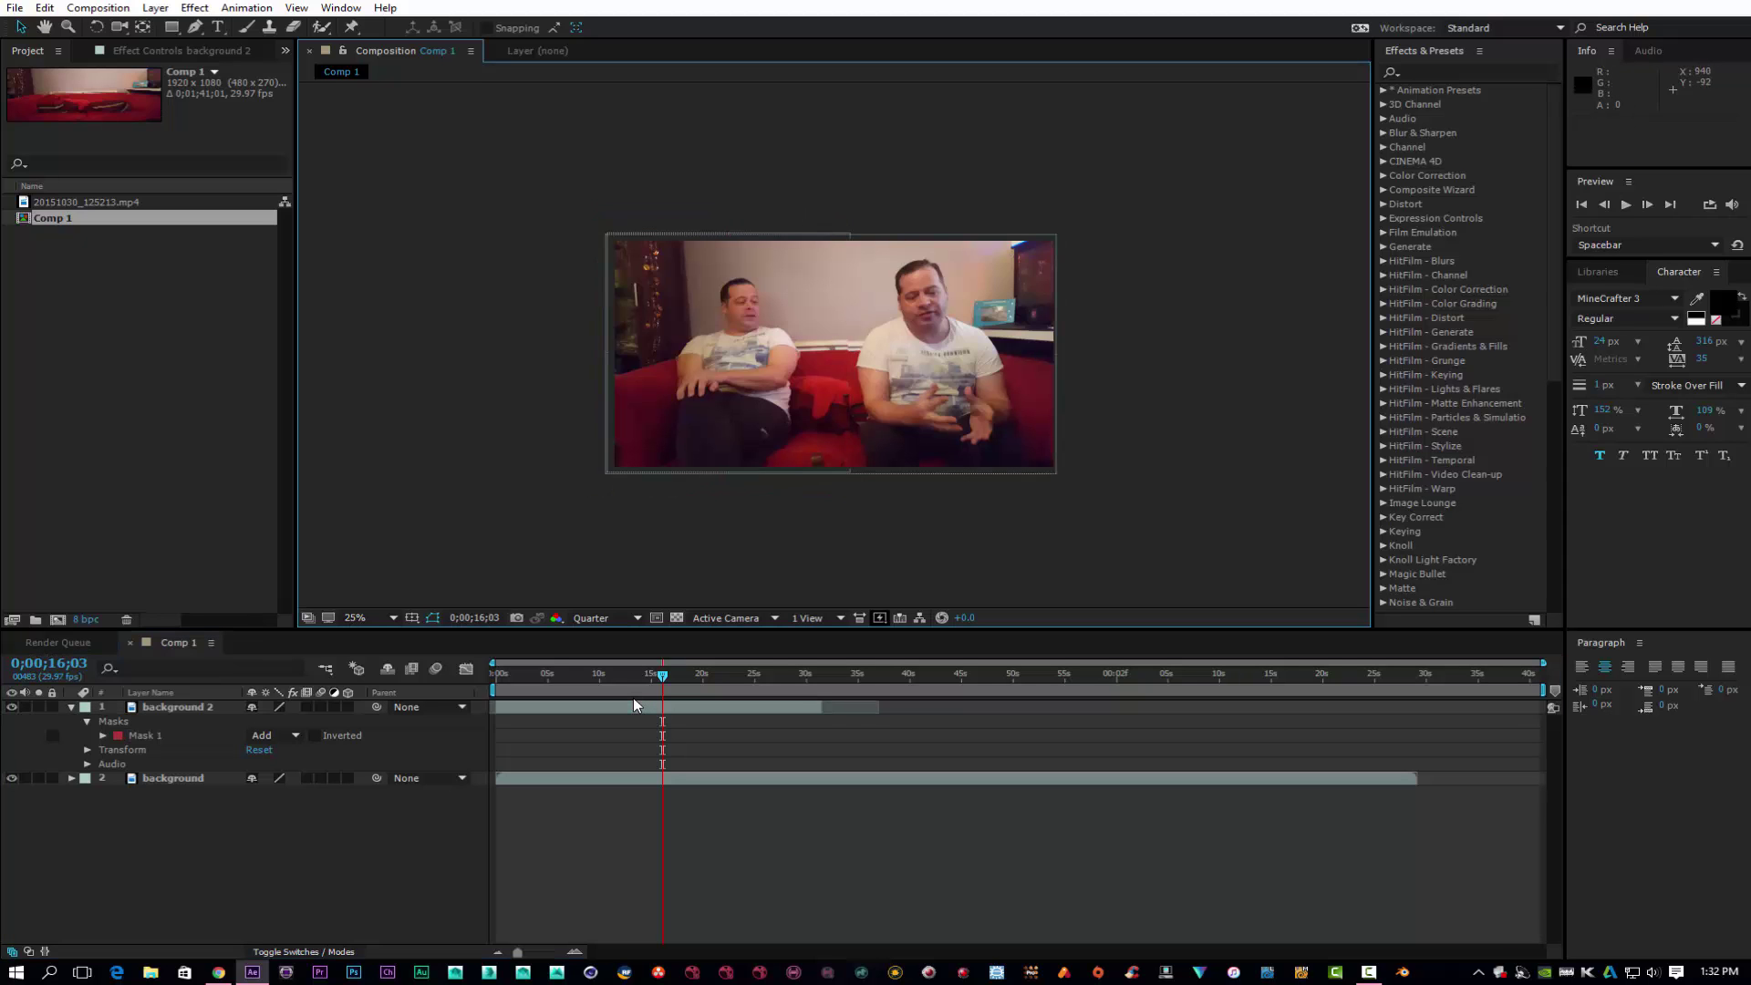
{"action": "scroll", "coordinate": [806, 346], "scroll_direction": "up", "scroll_amount": 2}
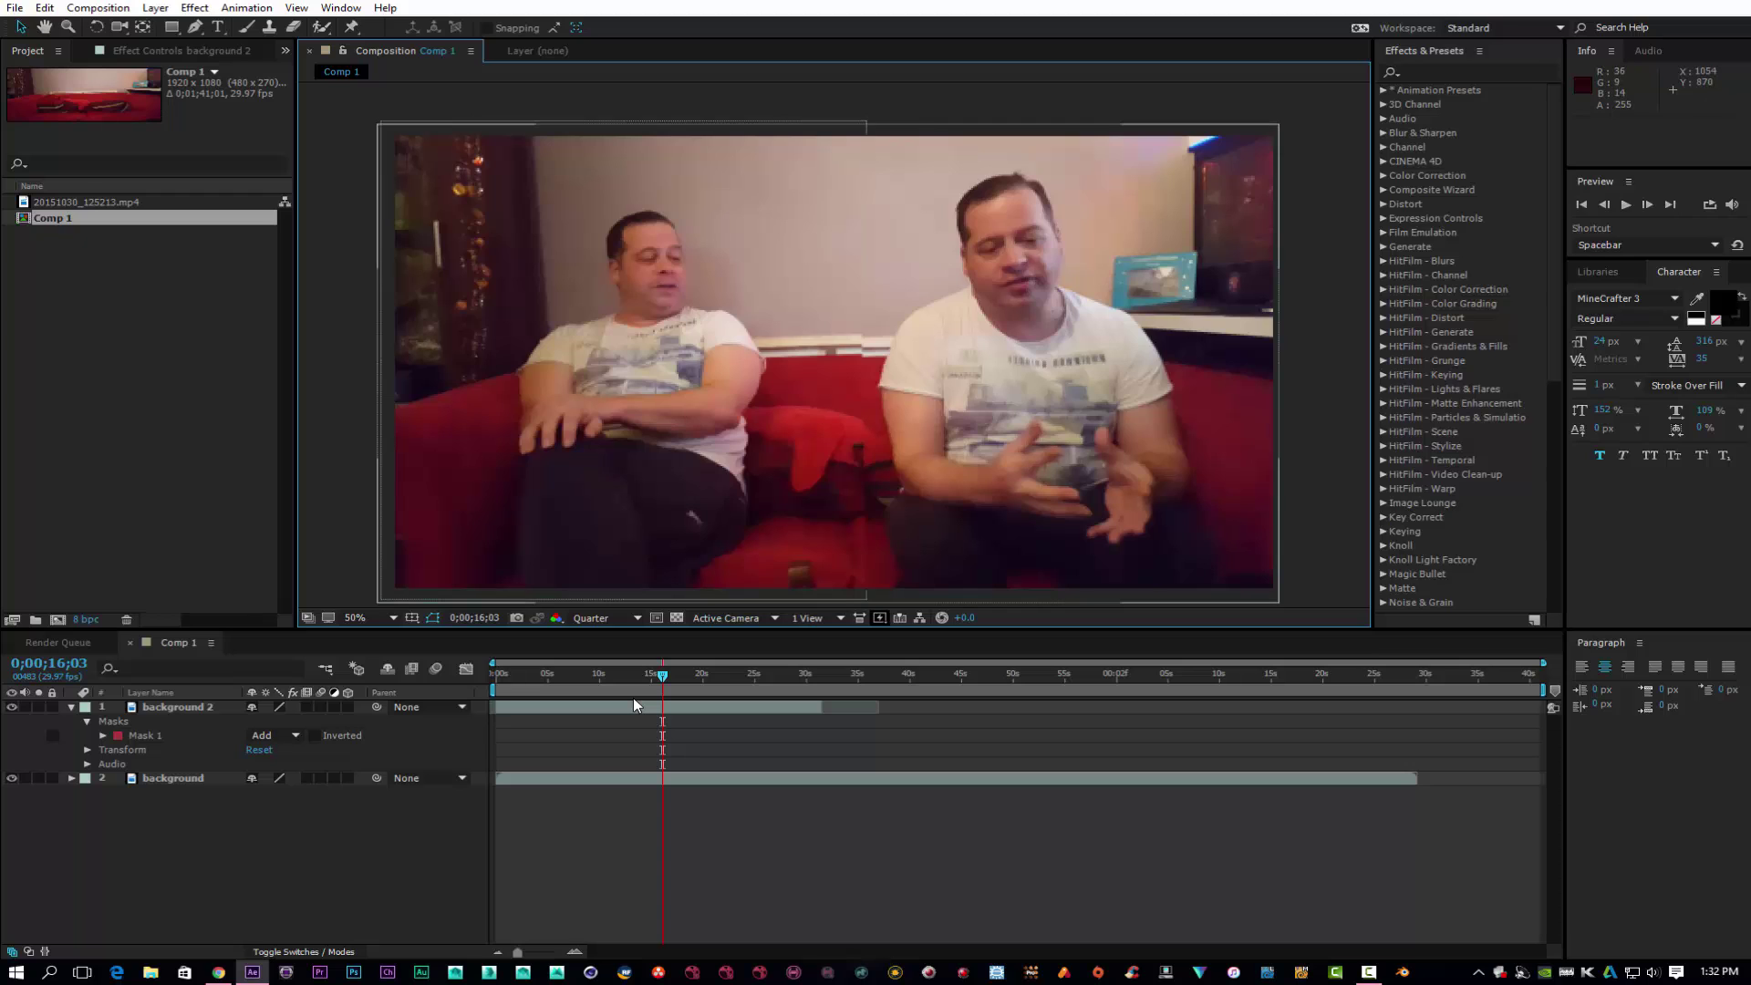
{"action": "scroll", "coordinate": [823, 336], "scroll_direction": "down", "scroll_amount": 2}
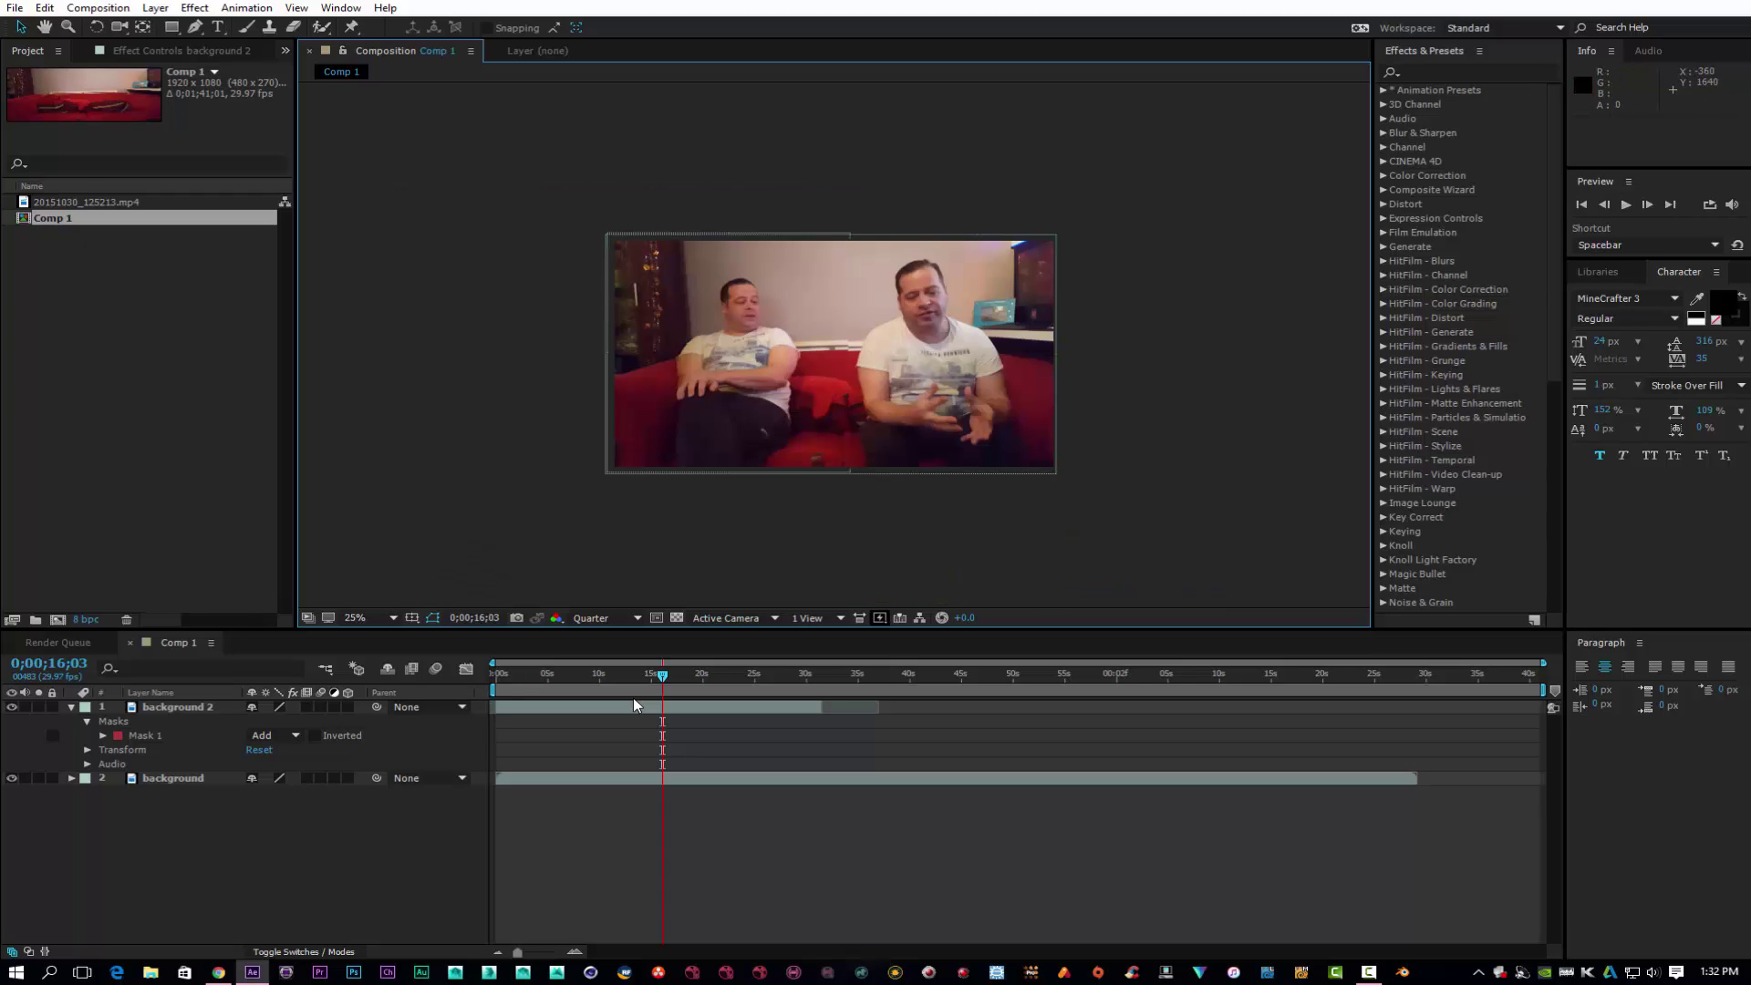
Shift the whole background 2 mask slightly left and up, moving its inner edge away from the person on the right.
{"action": "left_click", "coordinate": [145, 735]}
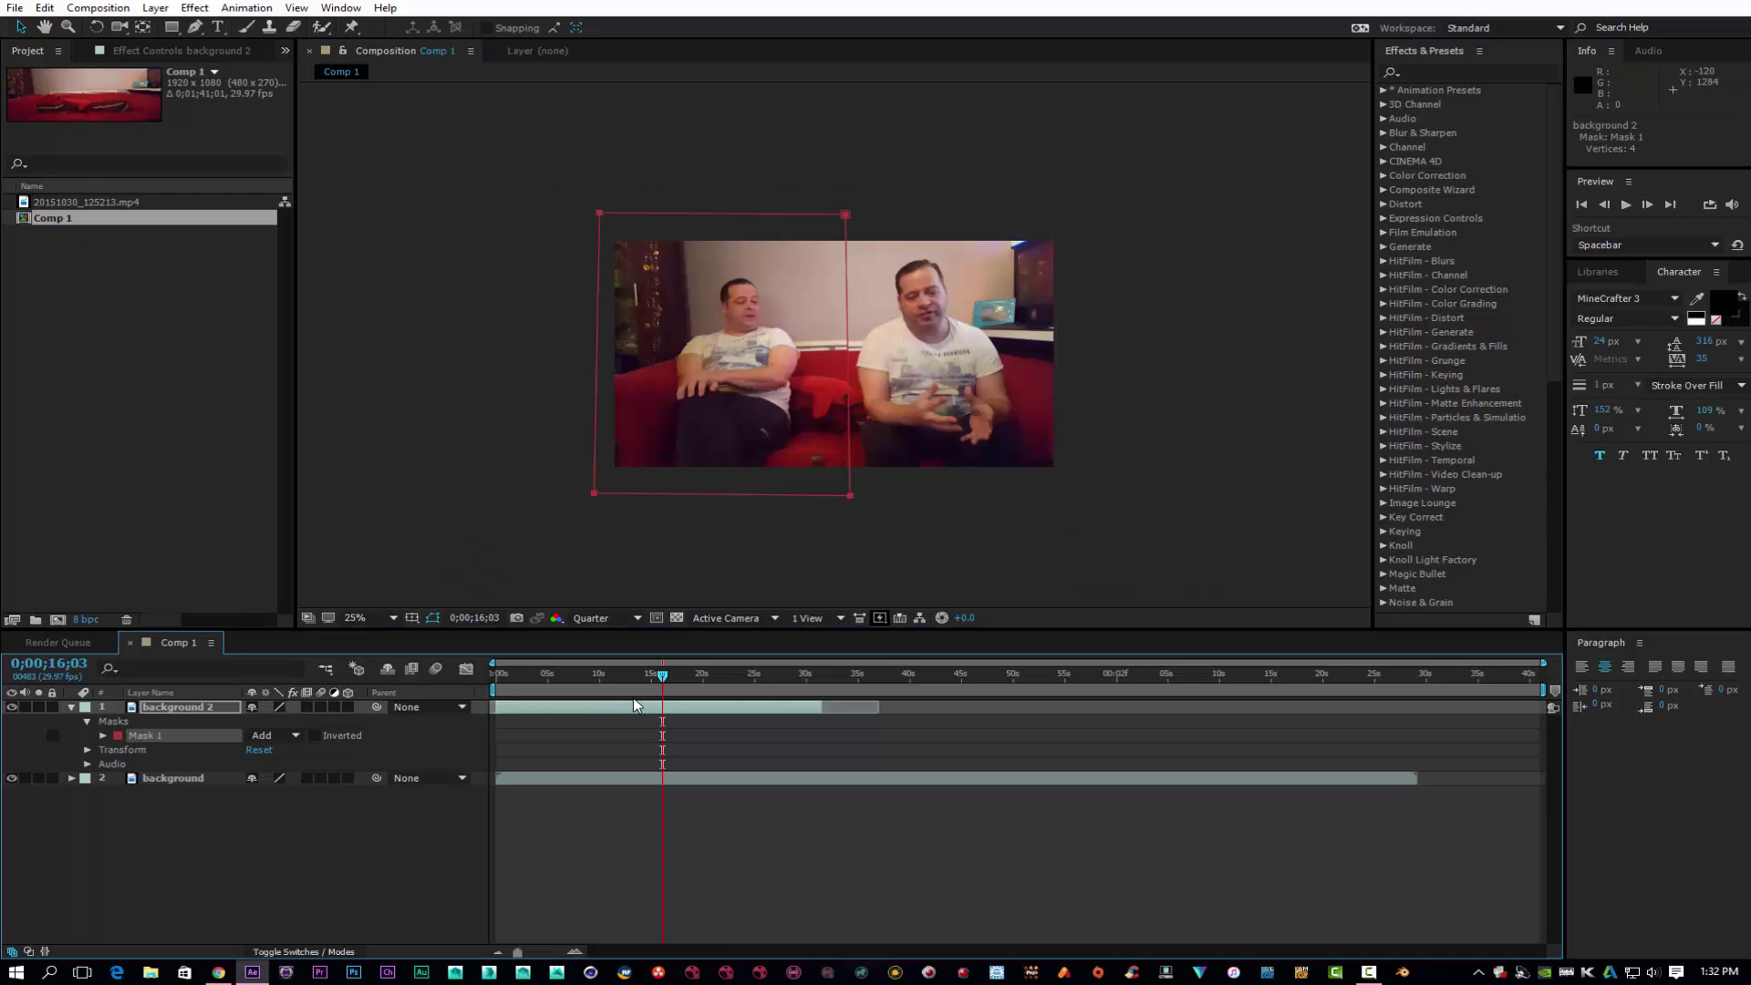
{"action": "mouse_move", "coordinate": [597, 323]}
{"action": "left_mouse_down"}
{"action": "mouse_move", "coordinate": [610, 331]}
{"action": "mouse_move", "coordinate": [578, 321]}
{"action": "left_mouse_up"}
{"action": "key", "text": "ctrl+z"}
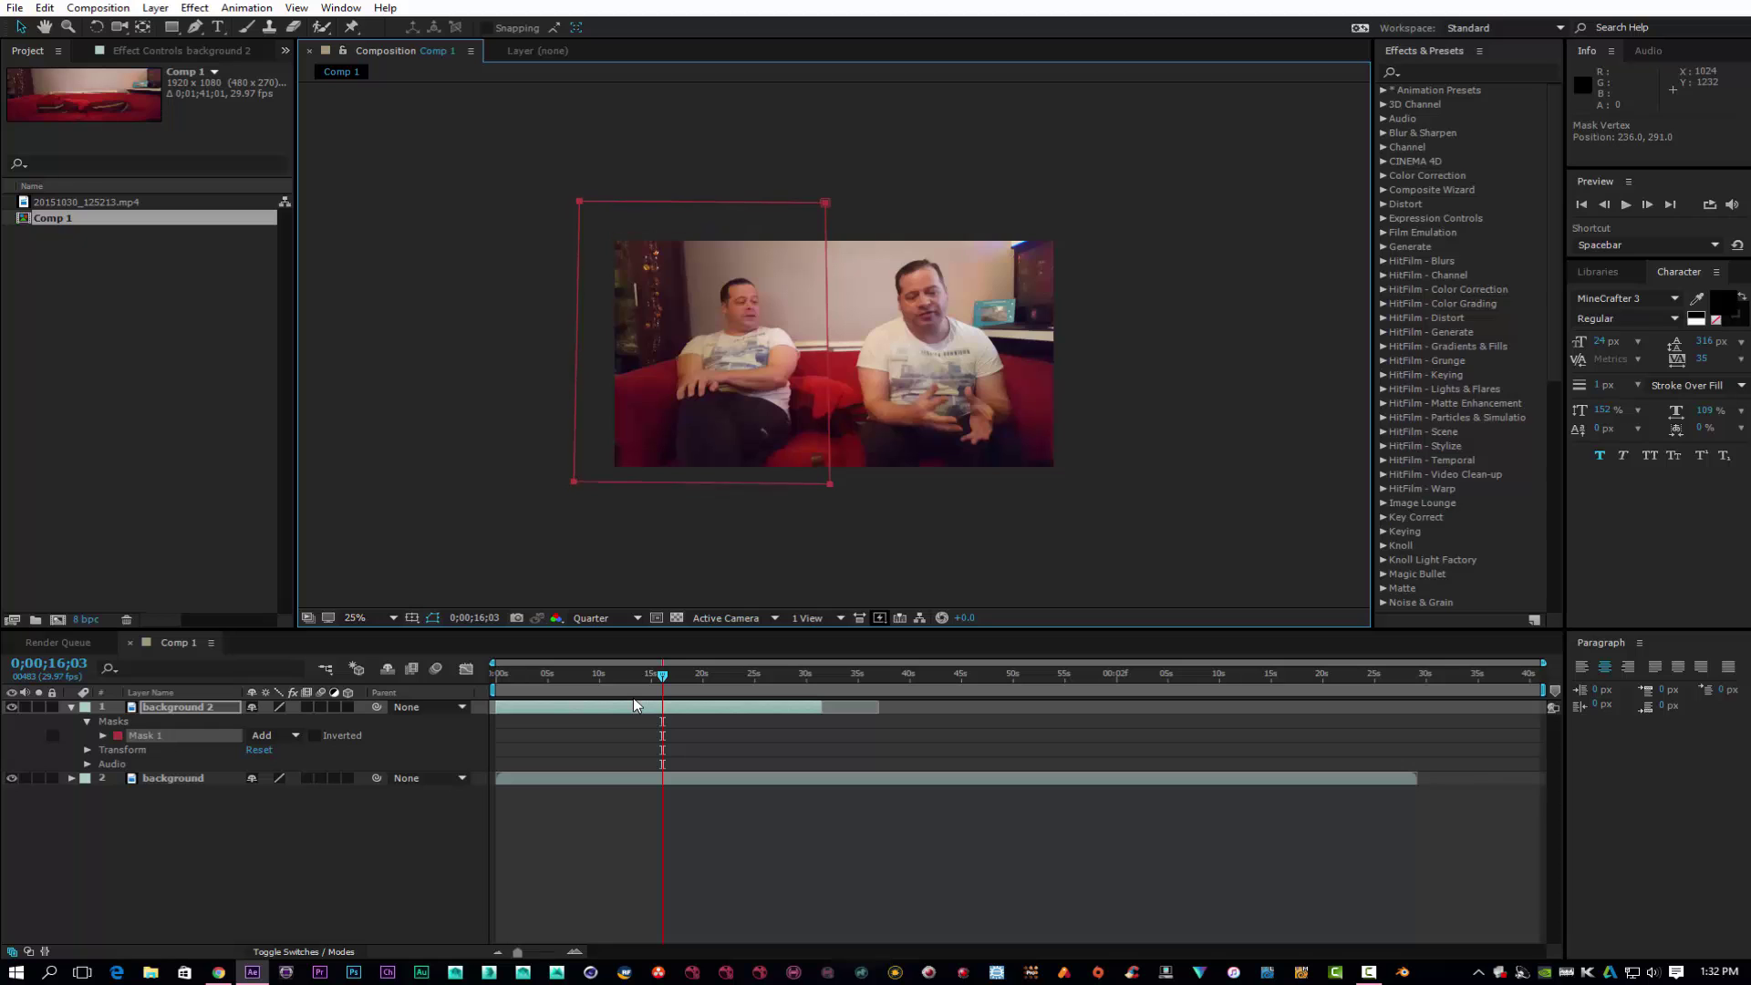
{"action": "key", "text": "period"}
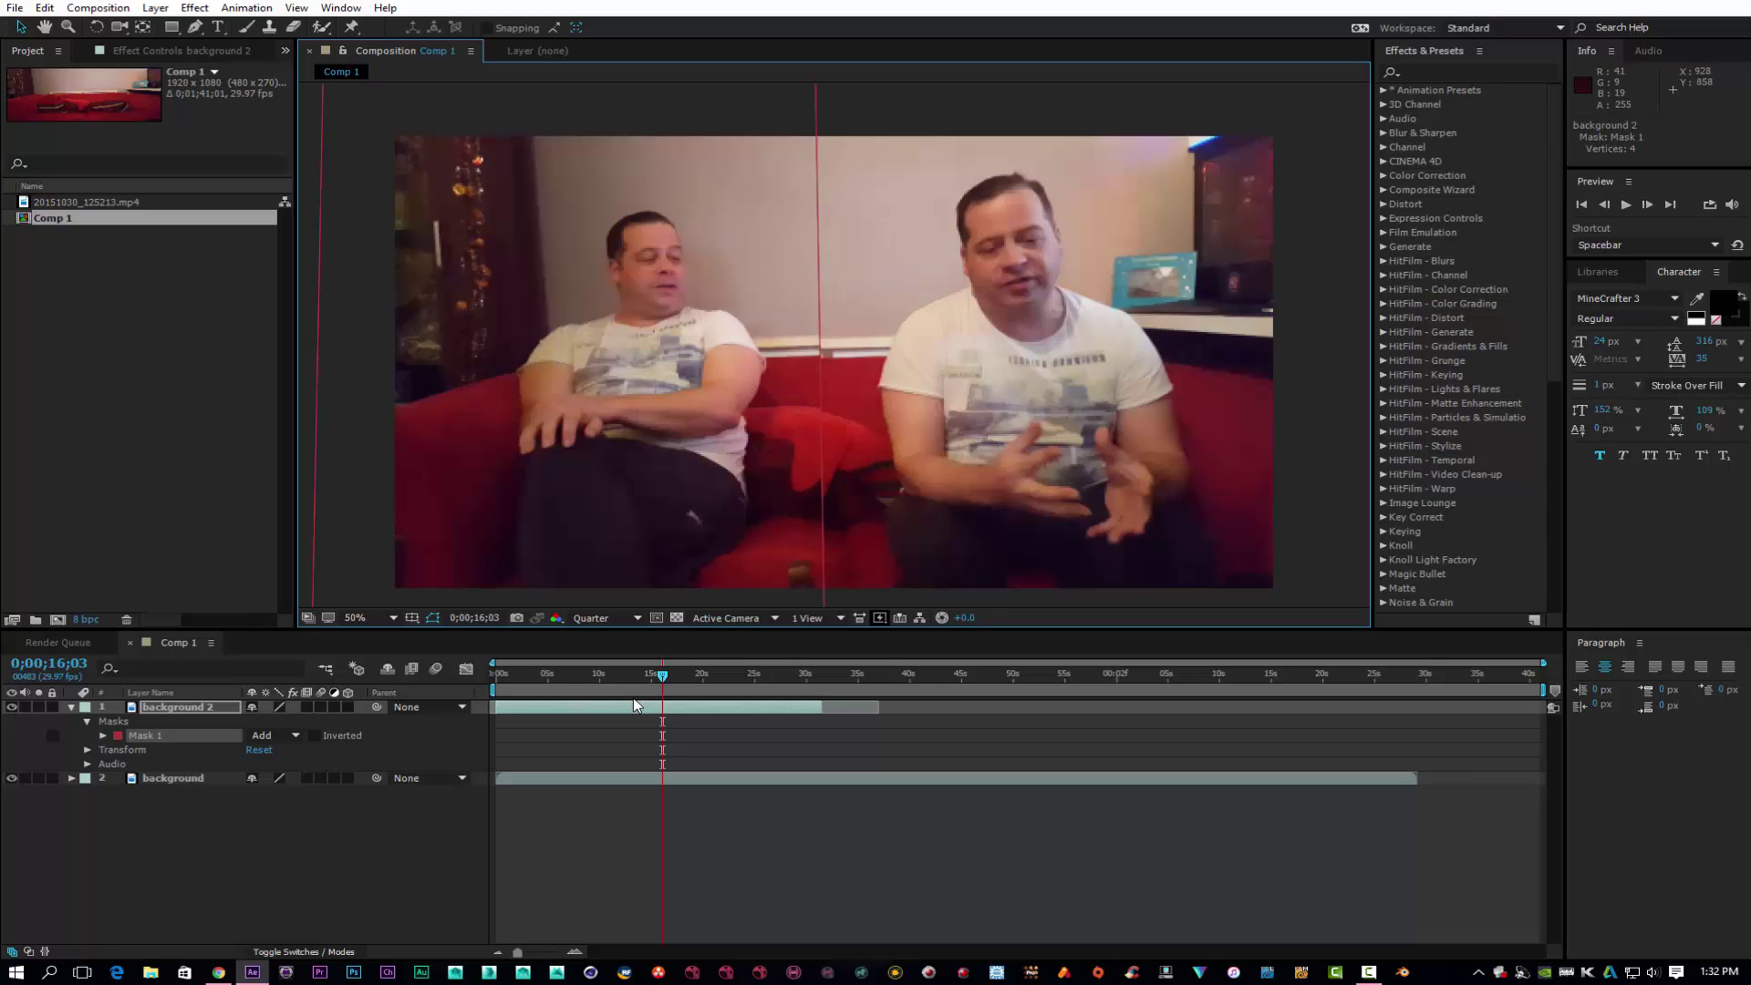
{"action": "key", "text": "comma"}
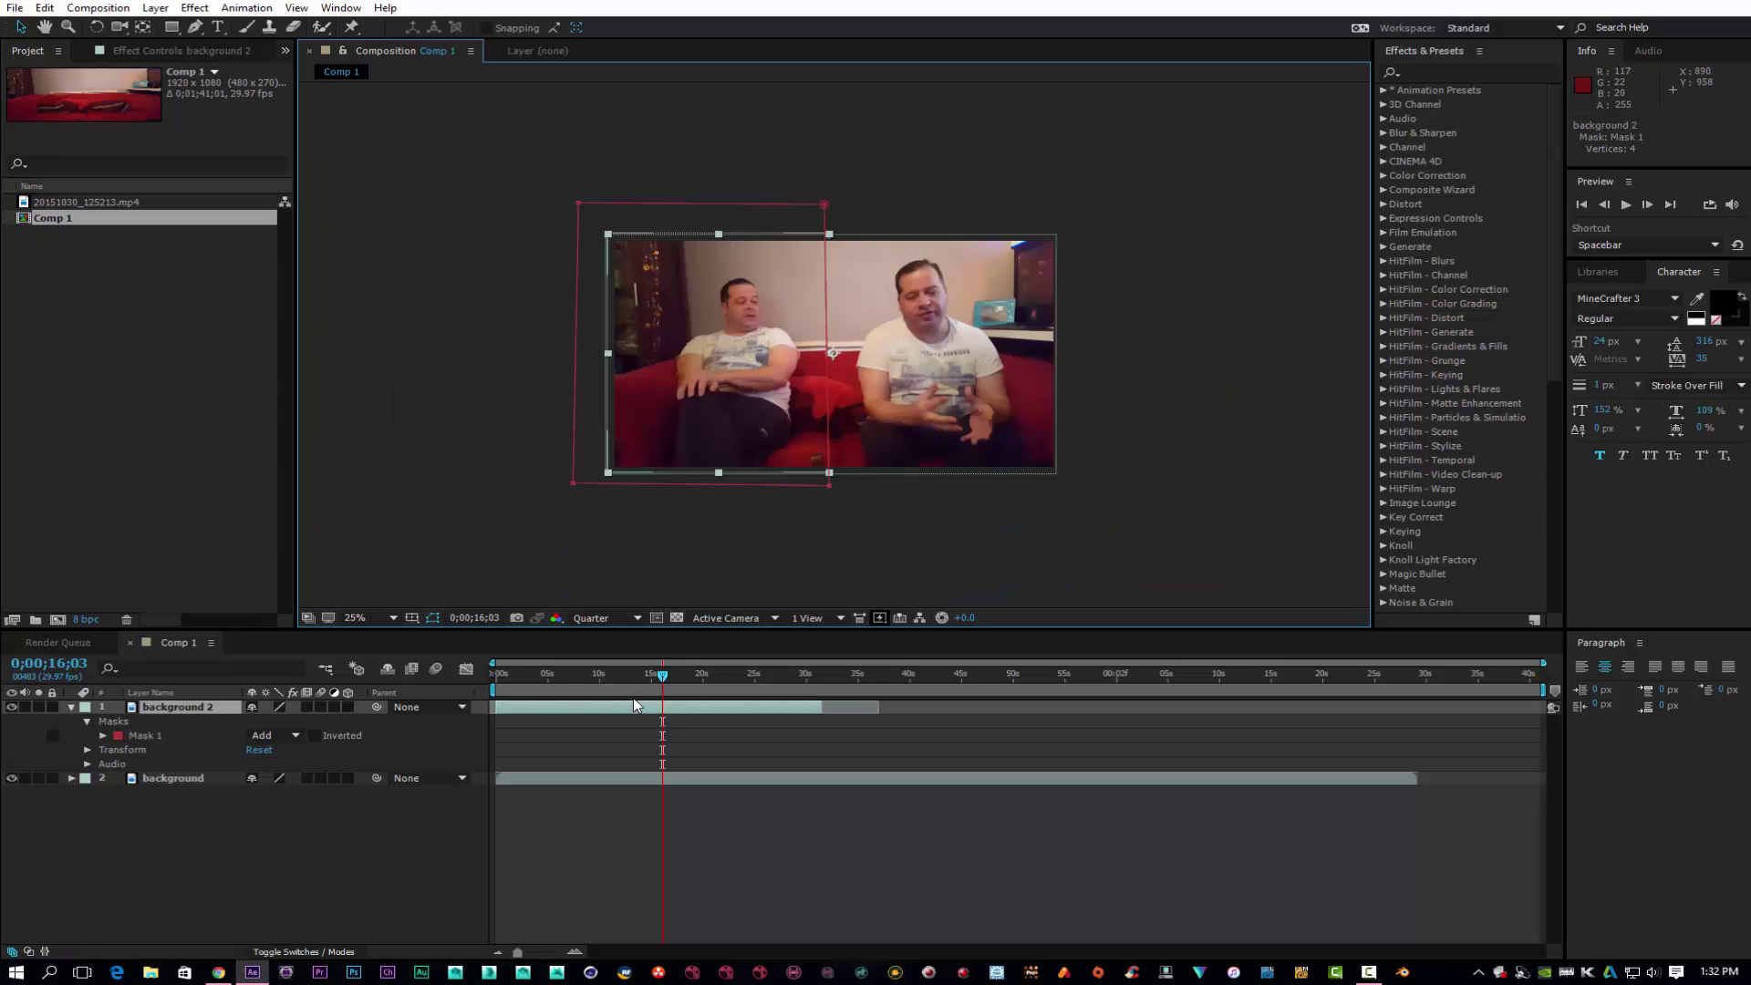
Offset the masked background 2 layer right and down to position 988, 556 and inspect the seam.
{"action": "left_click_drag", "start_coordinate": [829, 485], "coordinate": [826, 473]}
{"action": "mouse_move", "coordinate": [812, 411]}
{"action": "left_mouse_down"}
{"action": "mouse_move", "coordinate": [824, 420]}
{"action": "mouse_move", "coordinate": [818, 405]}
{"action": "left_mouse_up"}
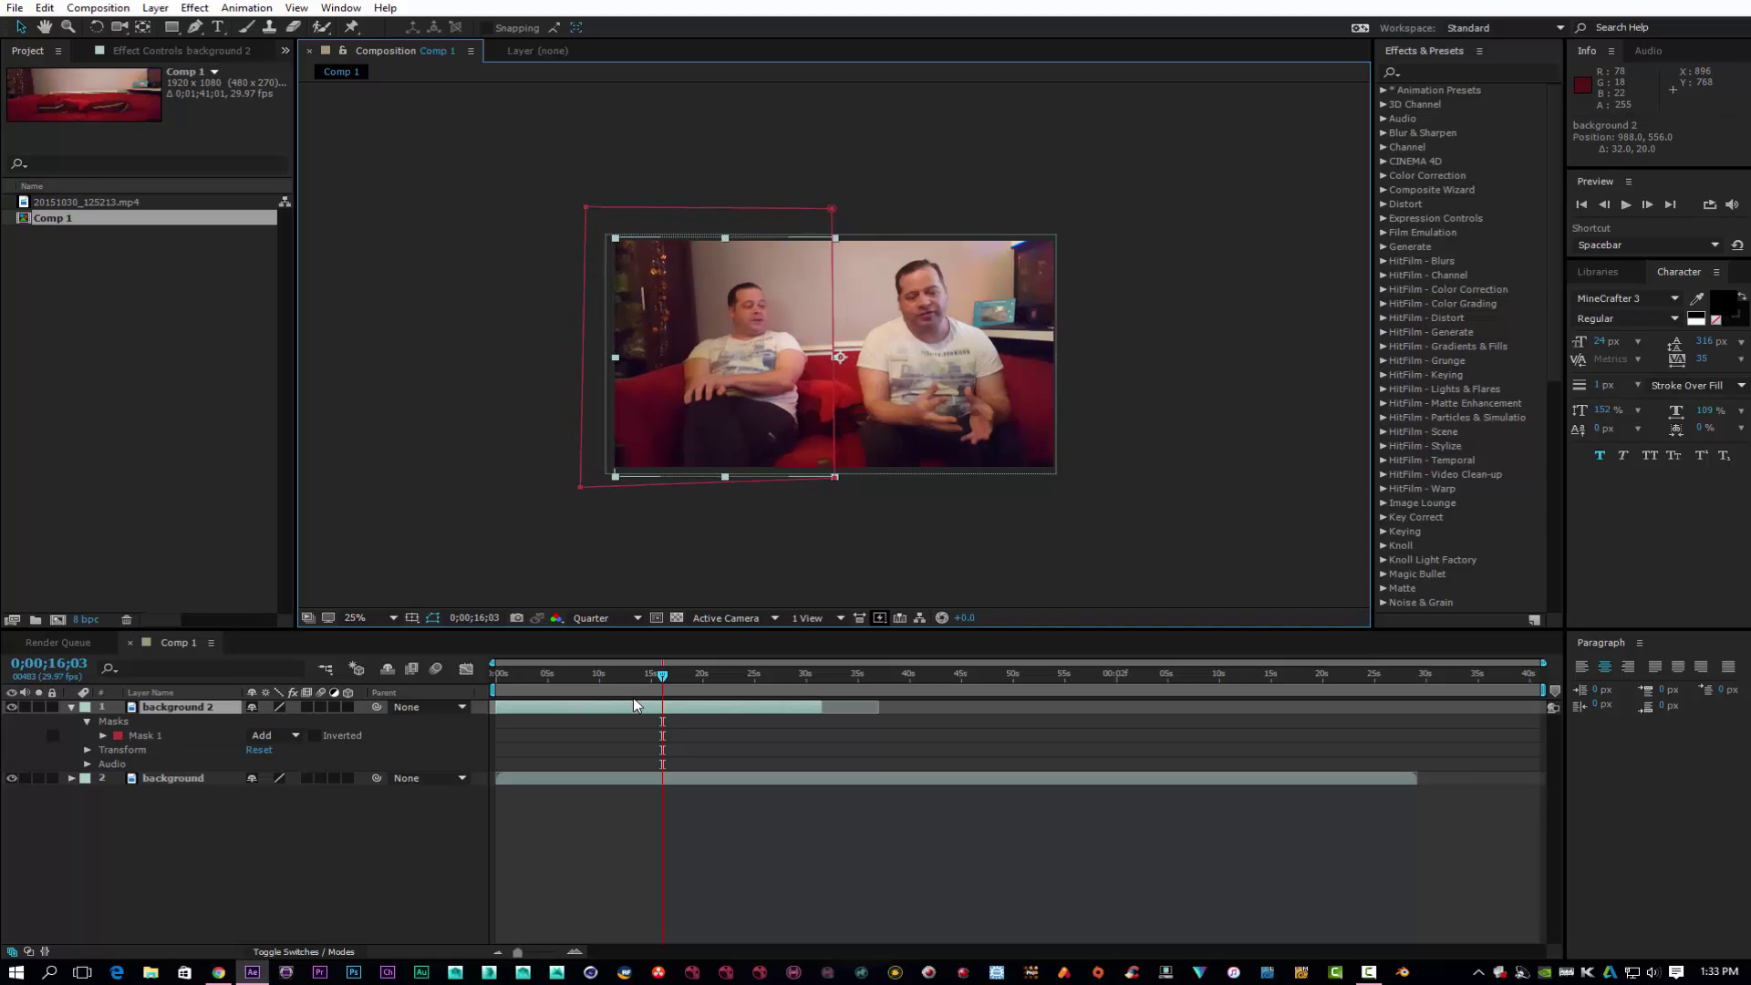
{"action": "left_click", "coordinate": [823, 524]}
{"action": "scroll", "coordinate": [823, 399], "scroll_direction": "up", "scroll_amount": 2}
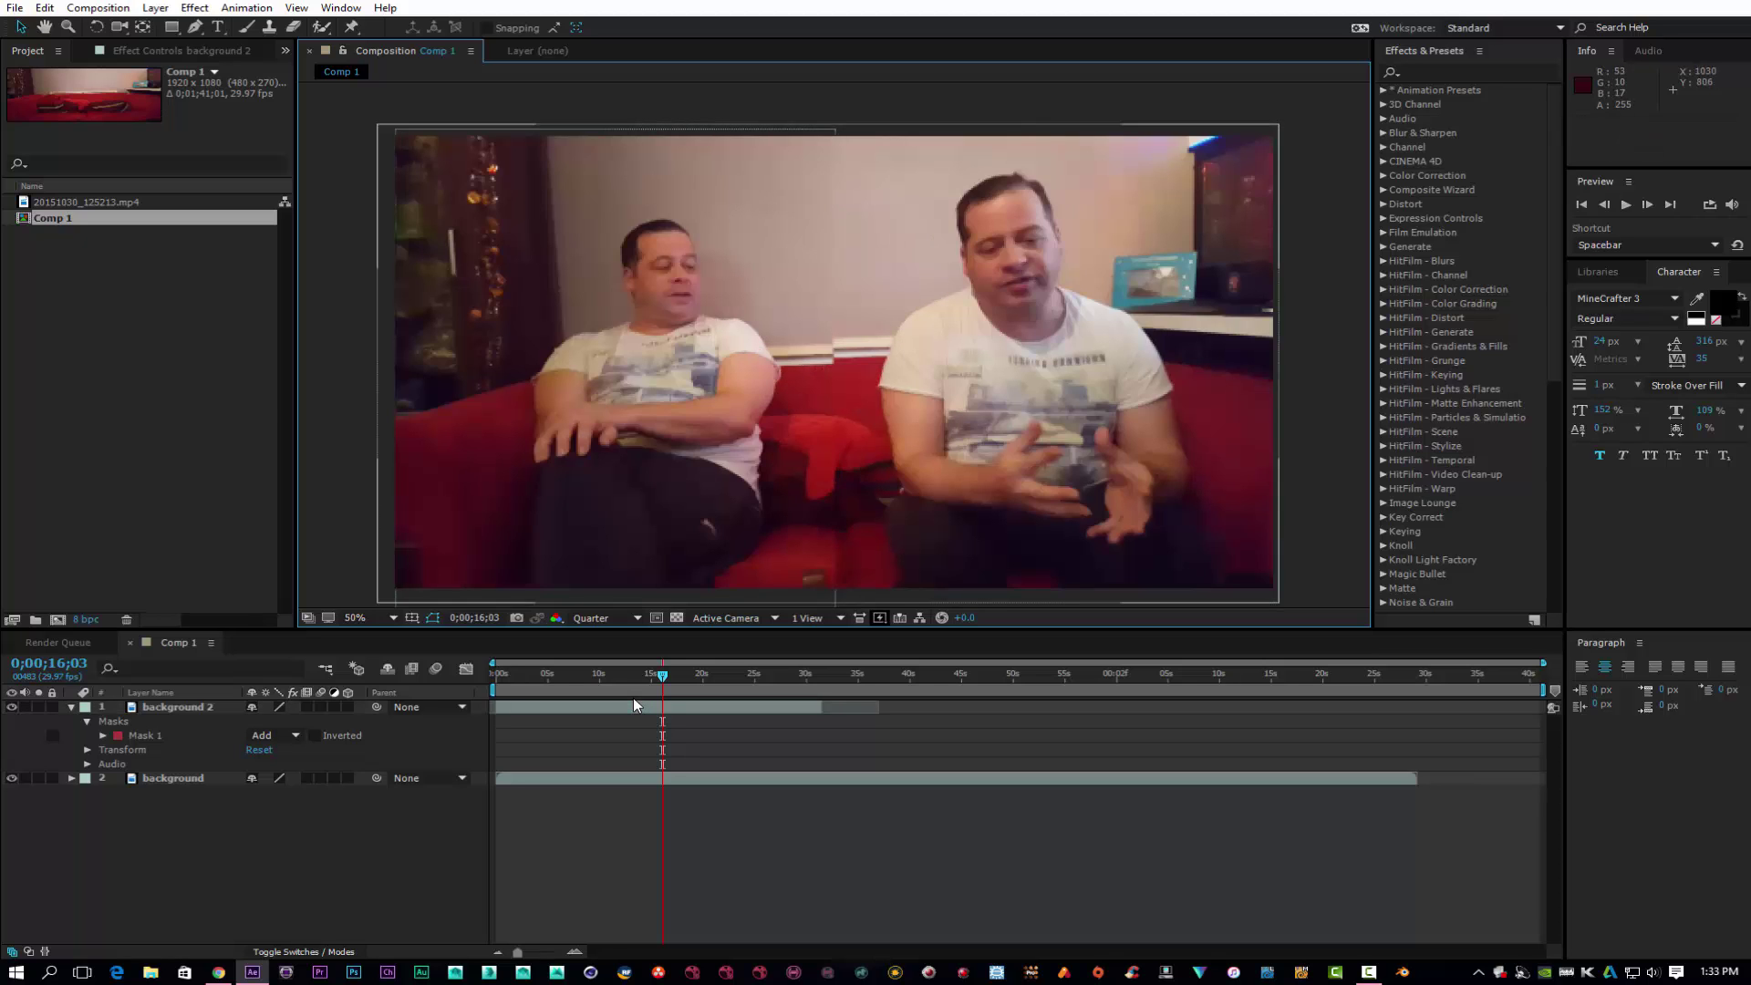
Line up the background 2 layer with the sofa and wall below by moving it up and nudging it to position 986, 540.
{"action": "left_click", "coordinate": [820, 487]}
{"action": "left_click_drag", "start_coordinate": [820, 487], "coordinate": [820, 479]}
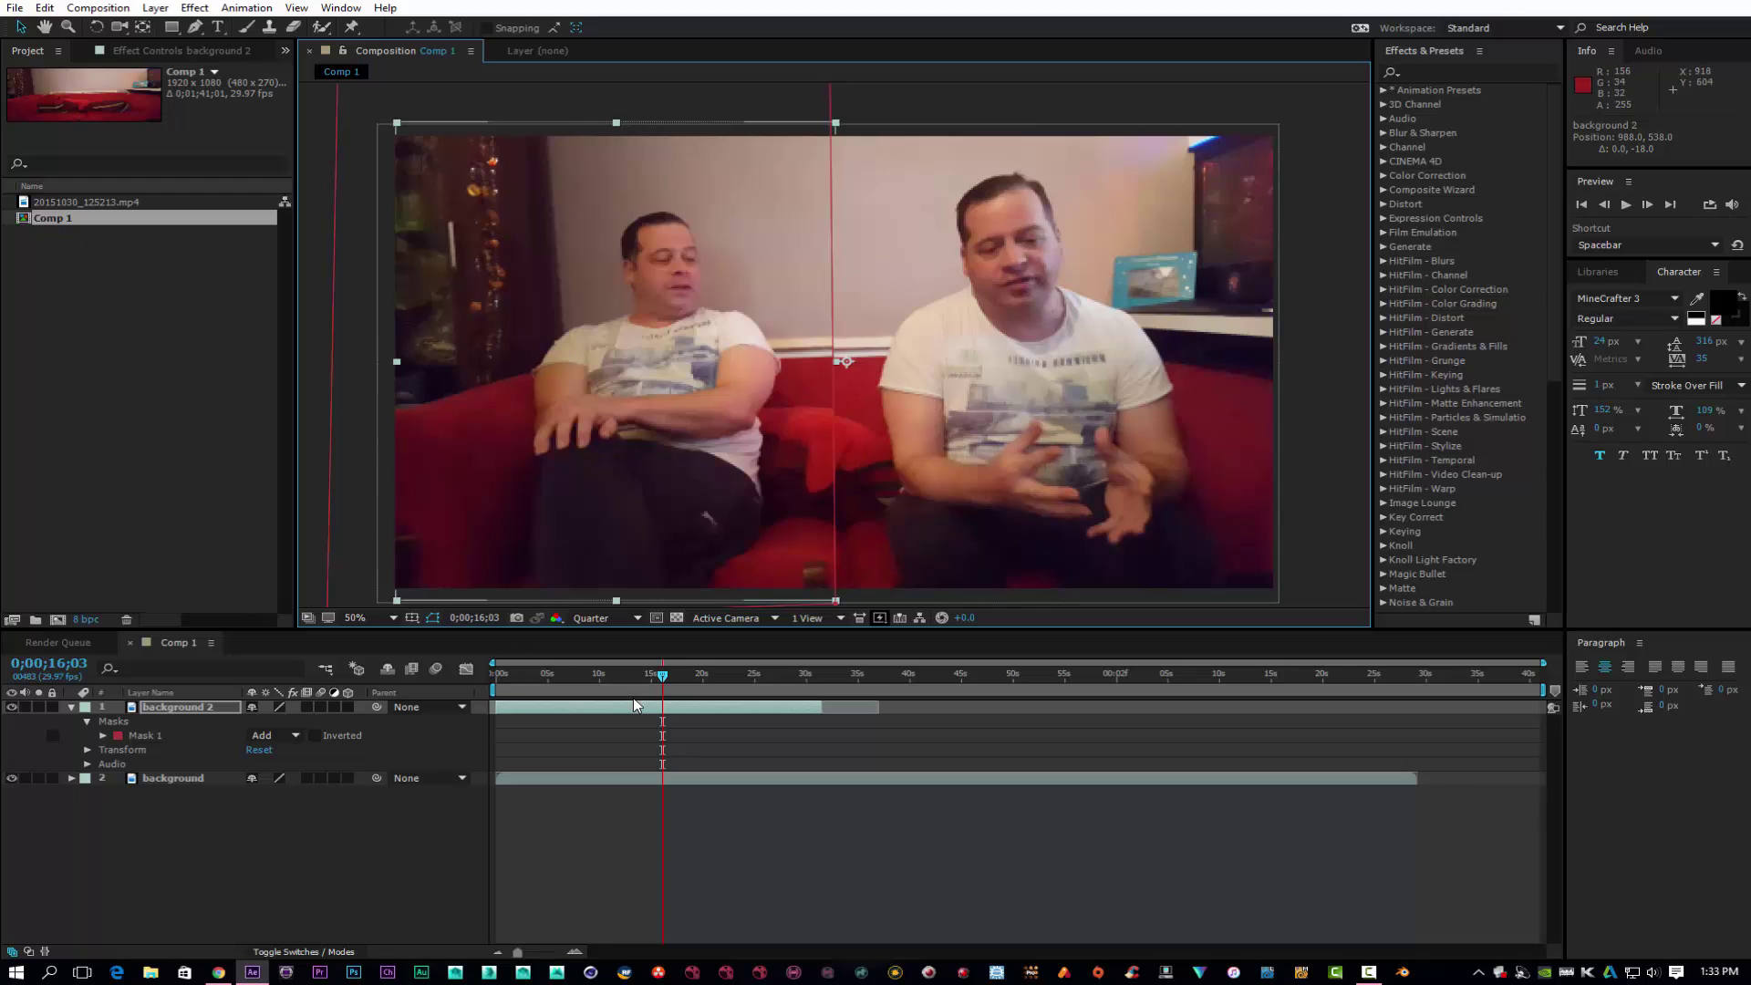
{"action": "key", "text": "Left"}
{"action": "key", "text": "Left"}
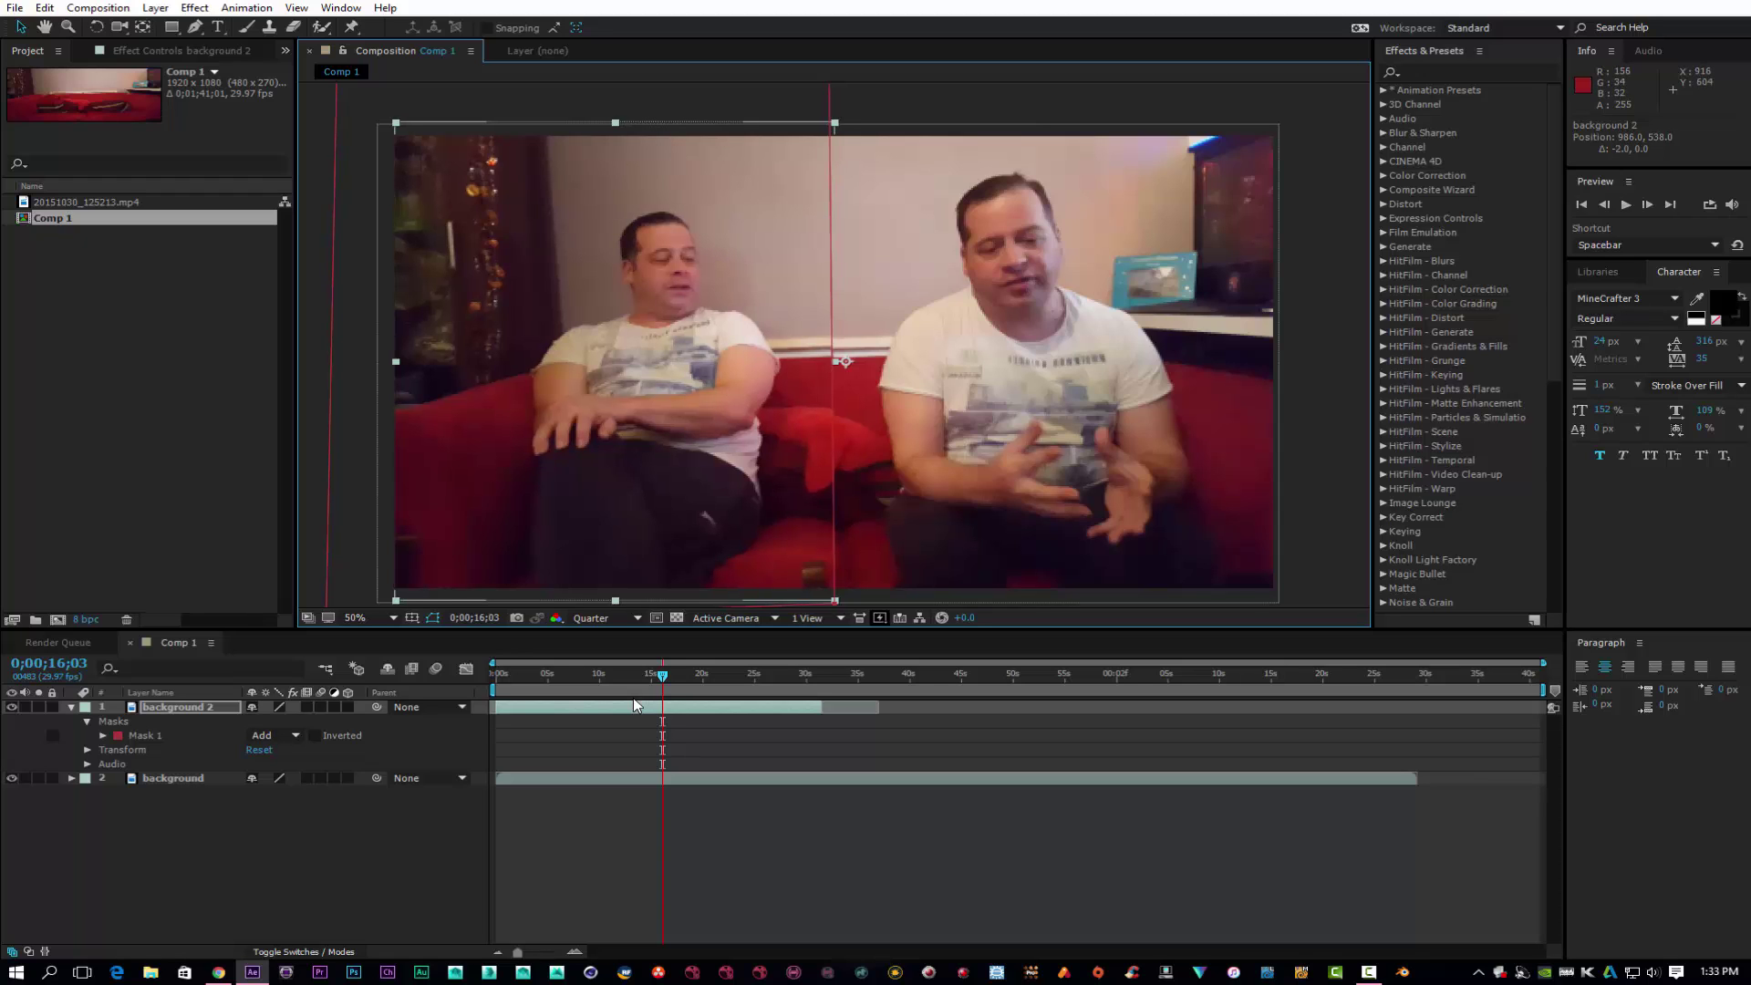
{"action": "key", "text": "Down"}
{"action": "key", "text": "Down"}
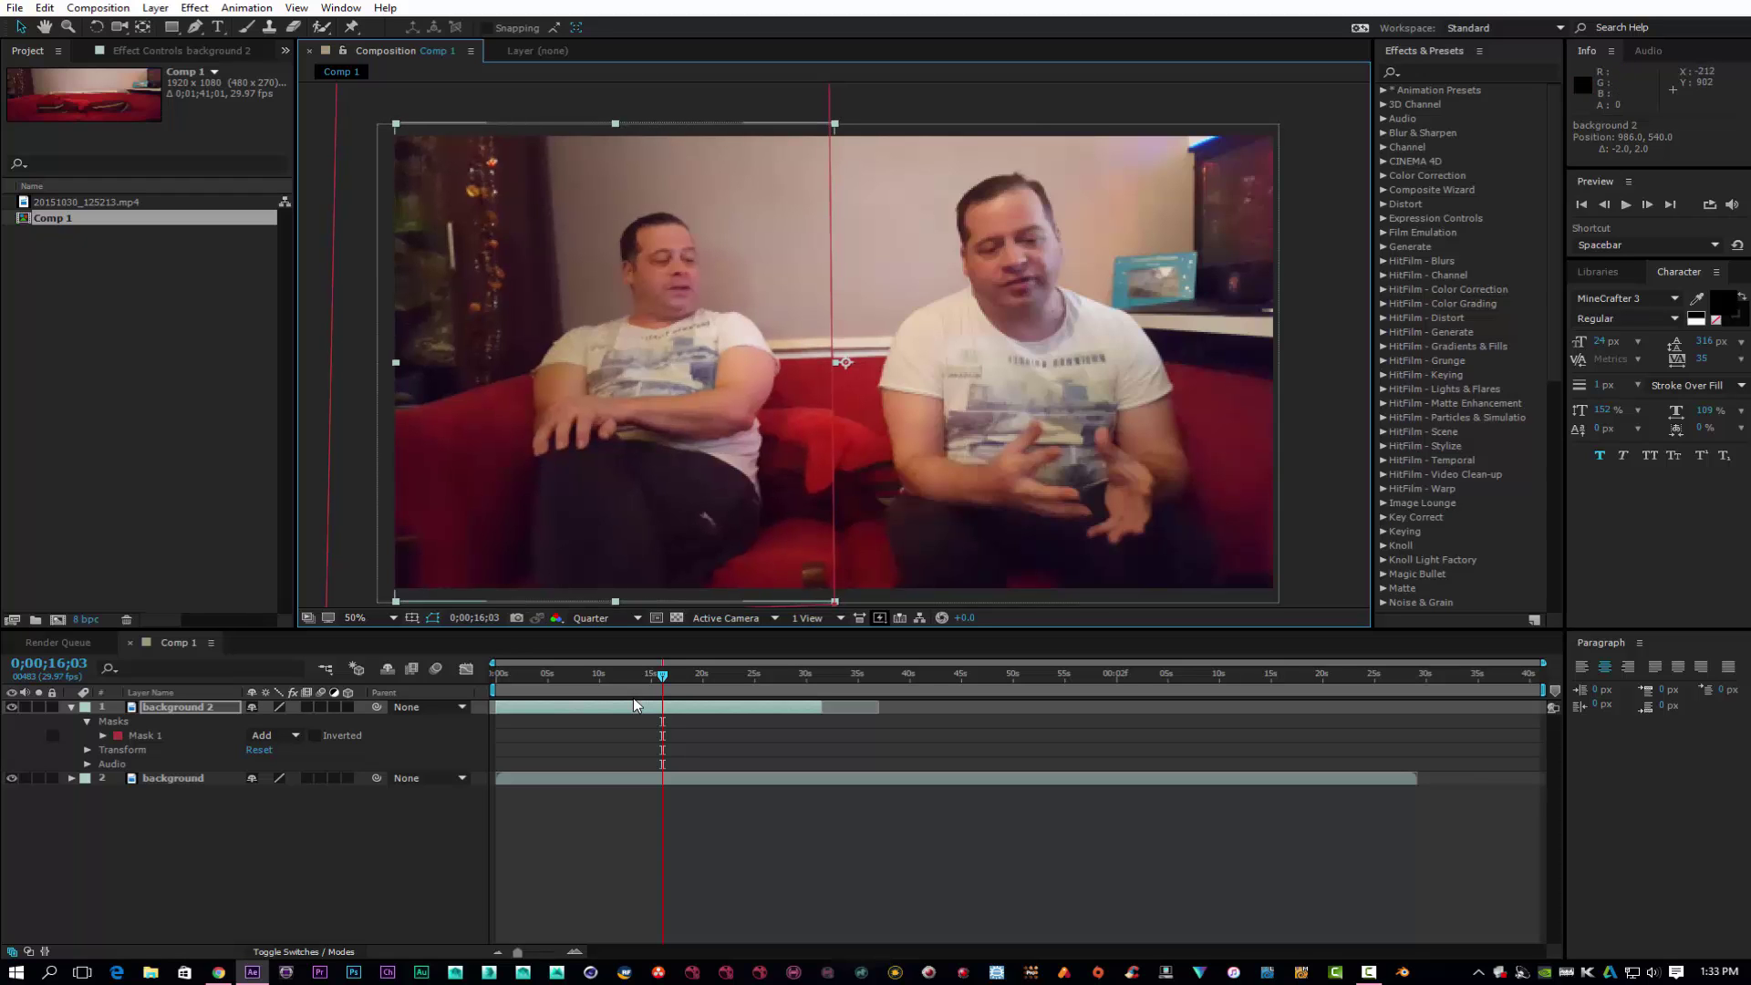
{"action": "key", "text": "ctrl+shift+a"}
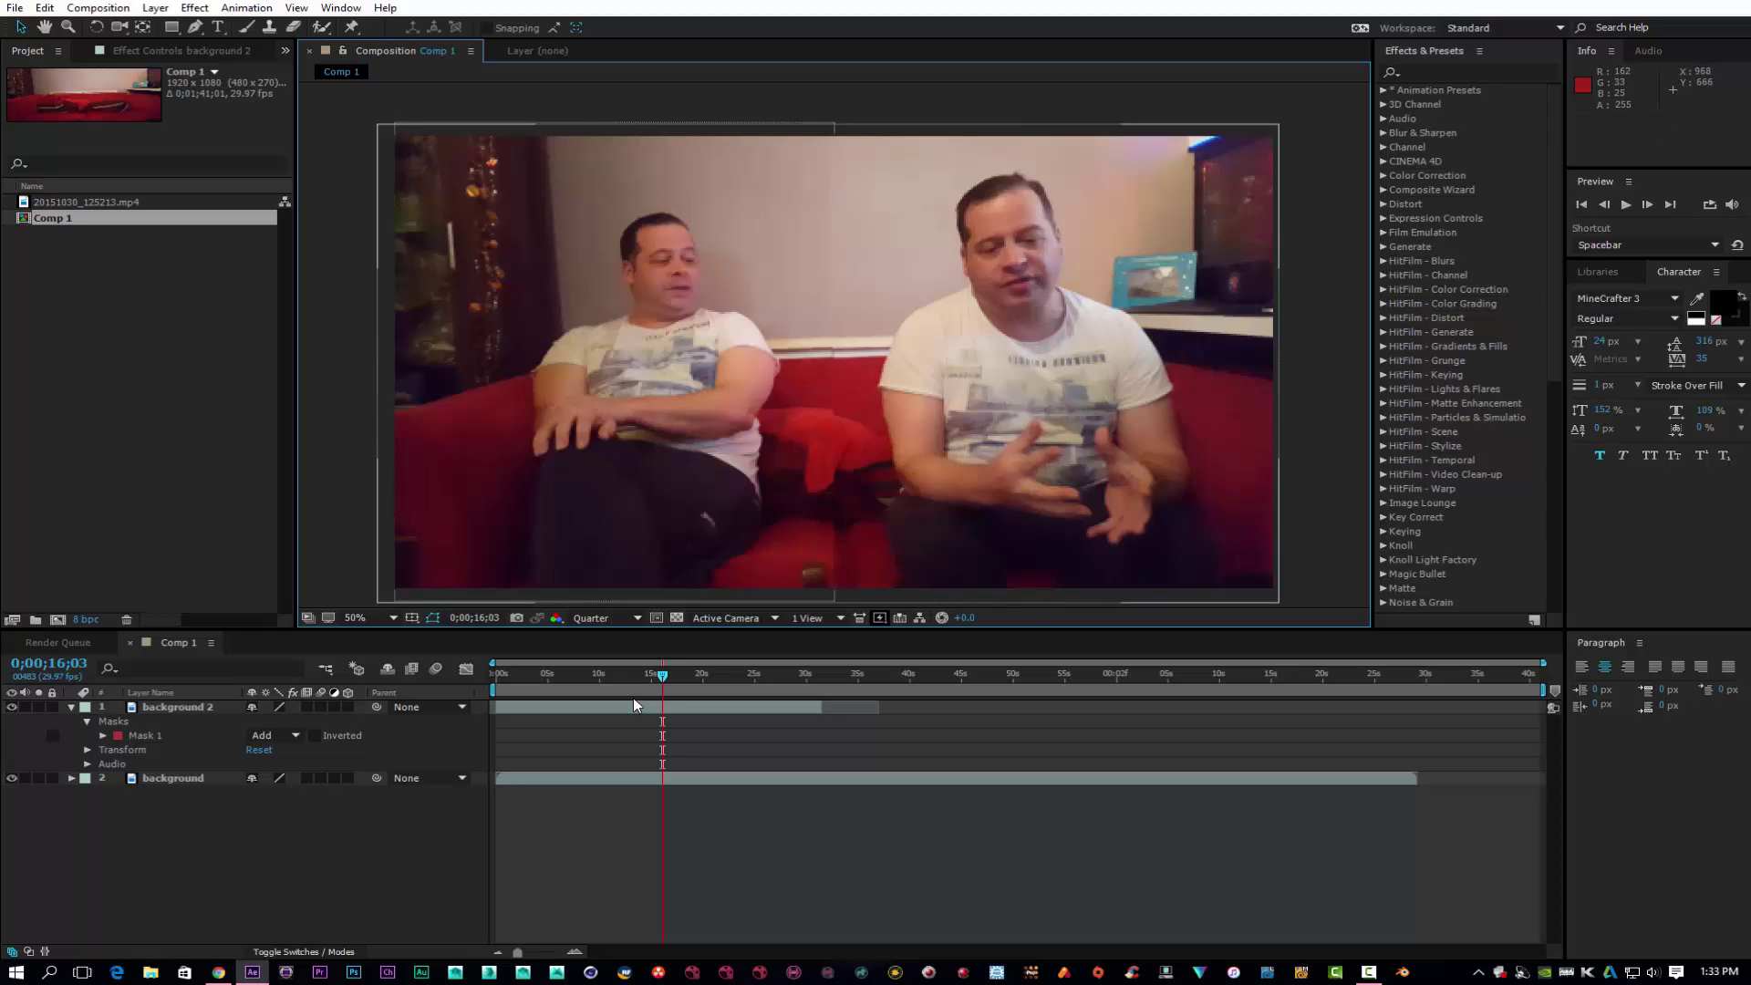
Feather the background 2 mask by 126 pixels to soften the seam on the wall and sofa.
{"action": "key", "text": "period"}
{"action": "key", "text": "period"}
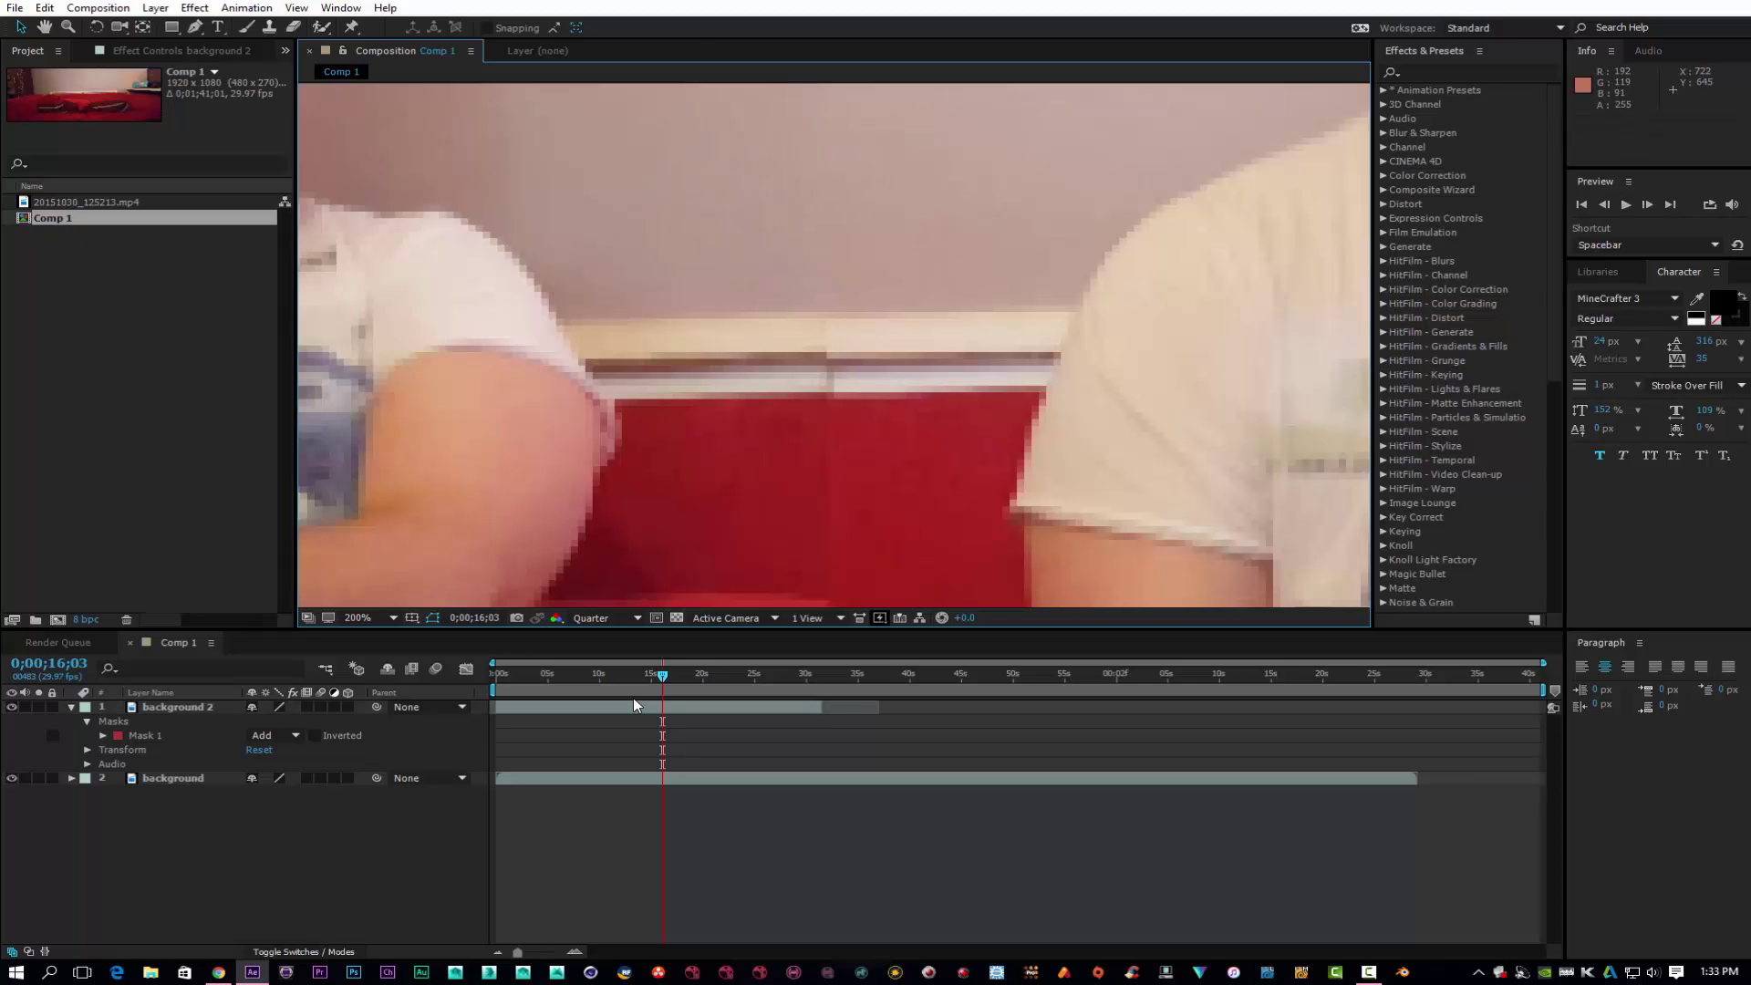
{"action": "key", "text": "ctrl+z"}
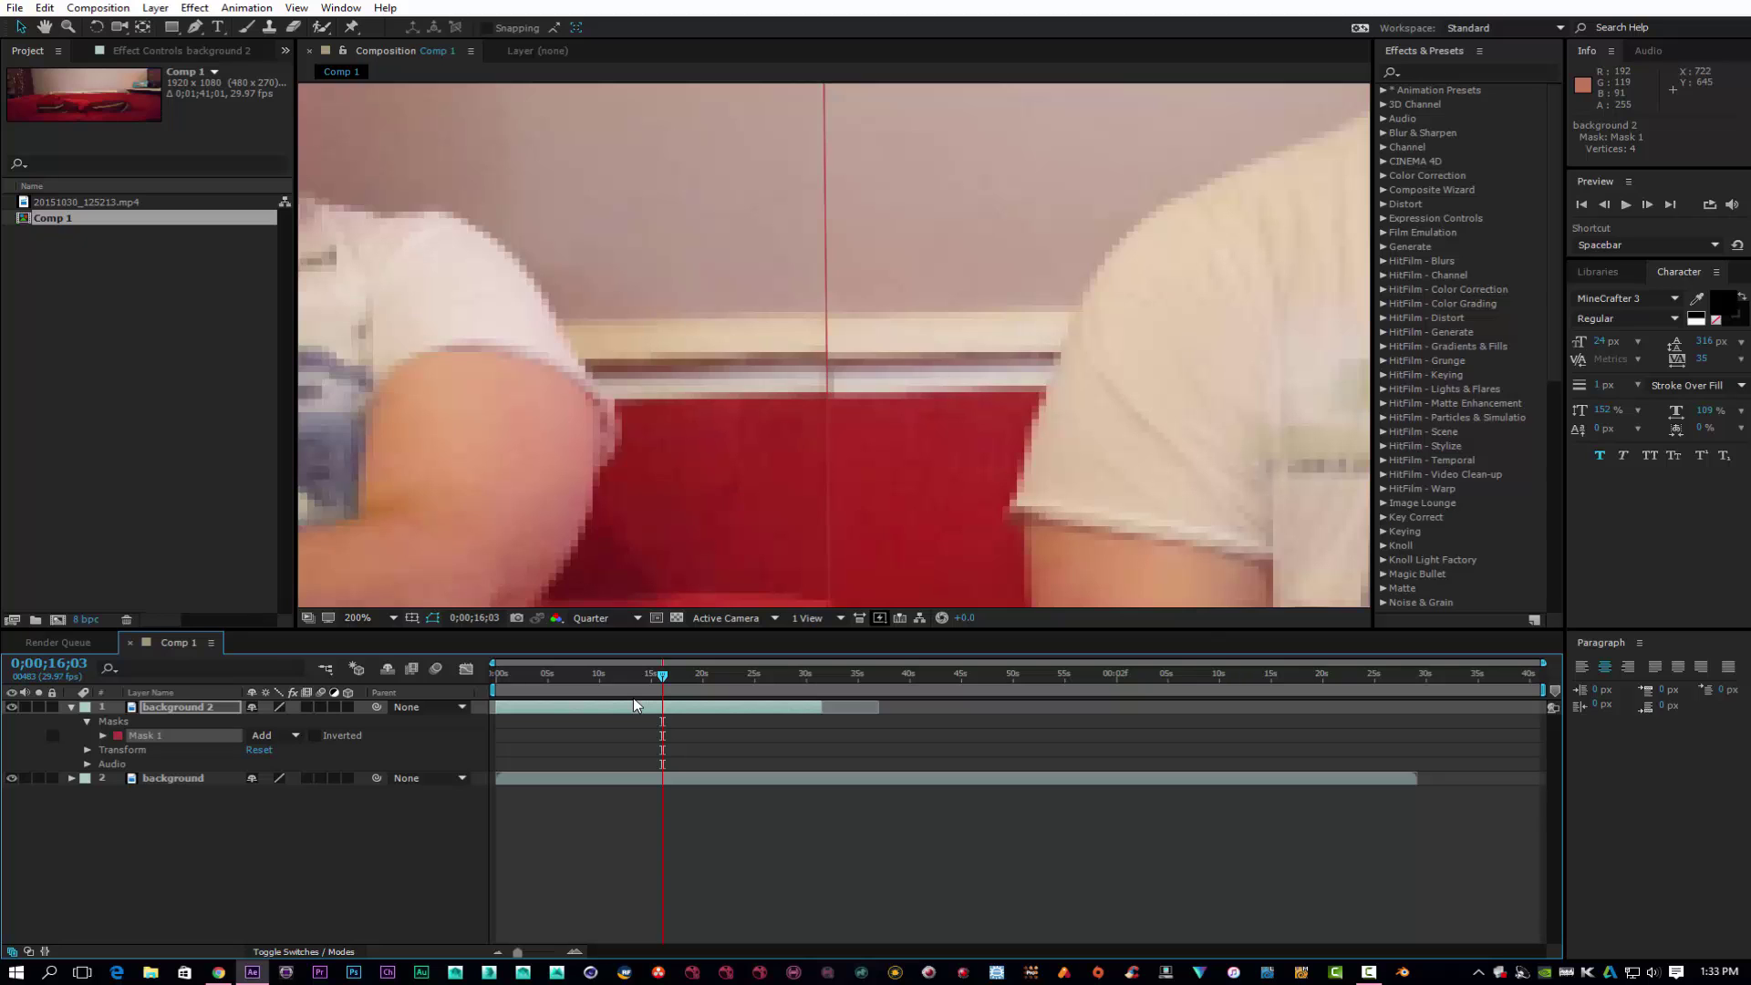
{"action": "key", "text": "f"}
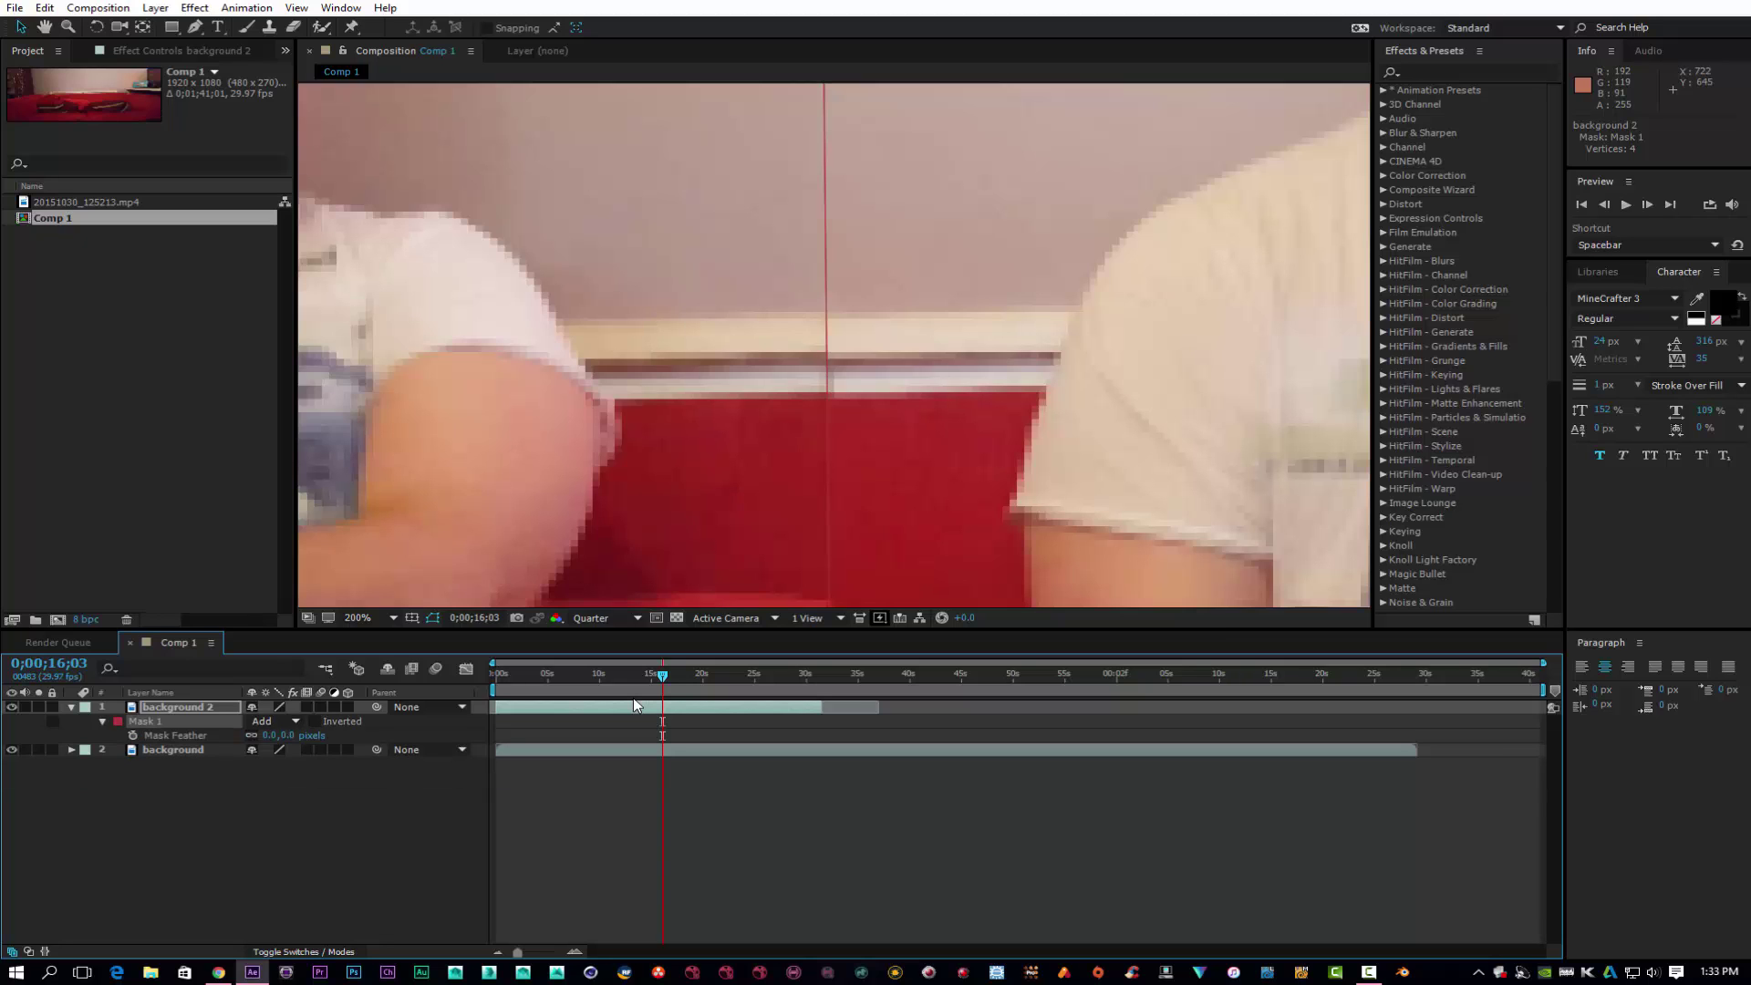
{"action": "left_click_drag", "start_coordinate": [270, 736], "coordinate": [310, 735]}
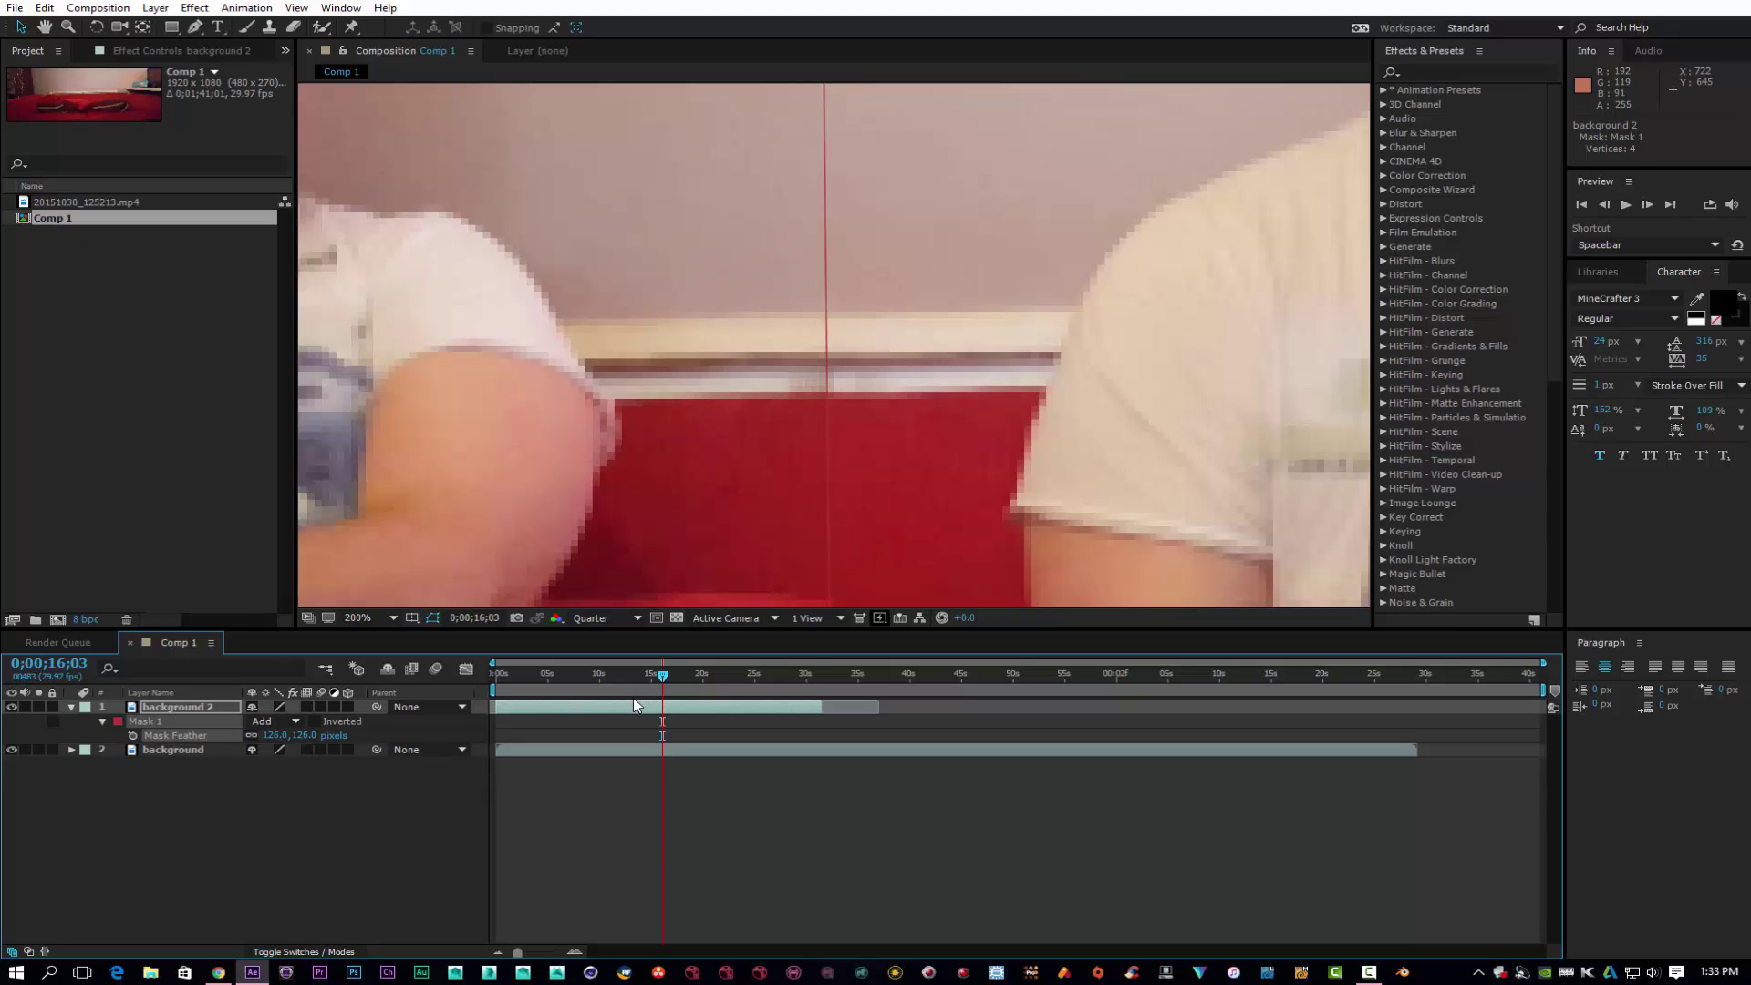
Hide the mask outline in the composition view and examine the feathered seam at different magnifications.
{"action": "key", "text": "comma"}
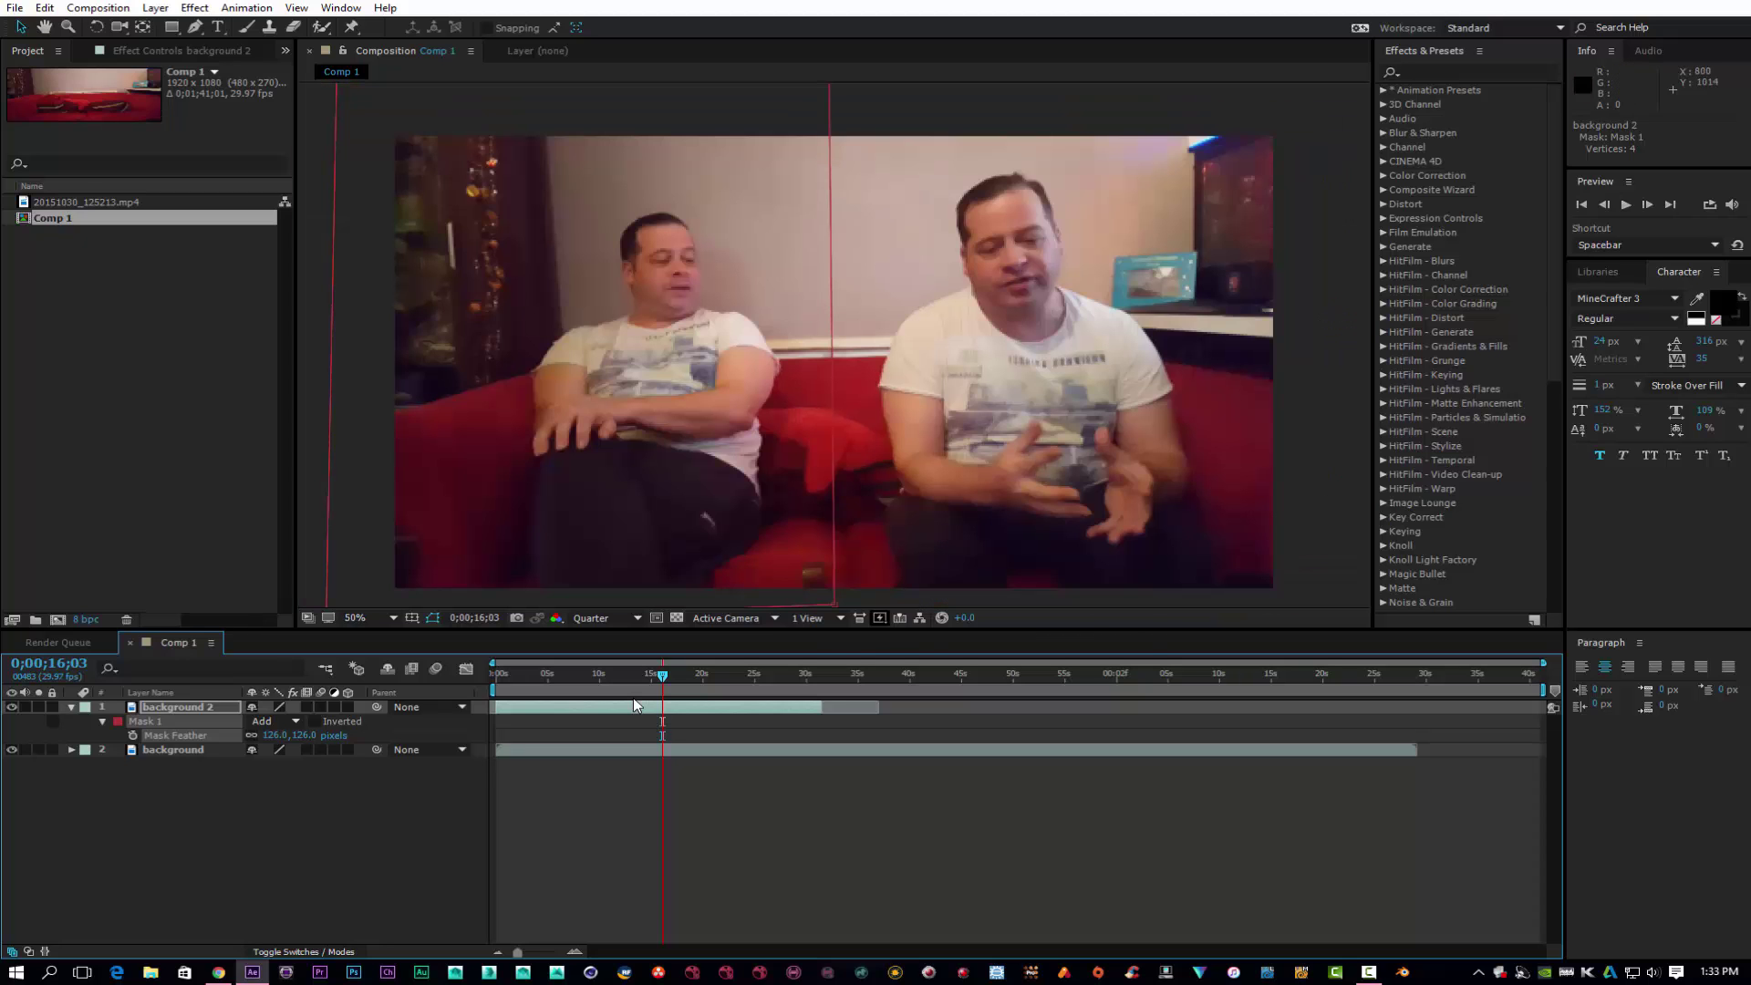
{"action": "left_click", "coordinate": [433, 619]}
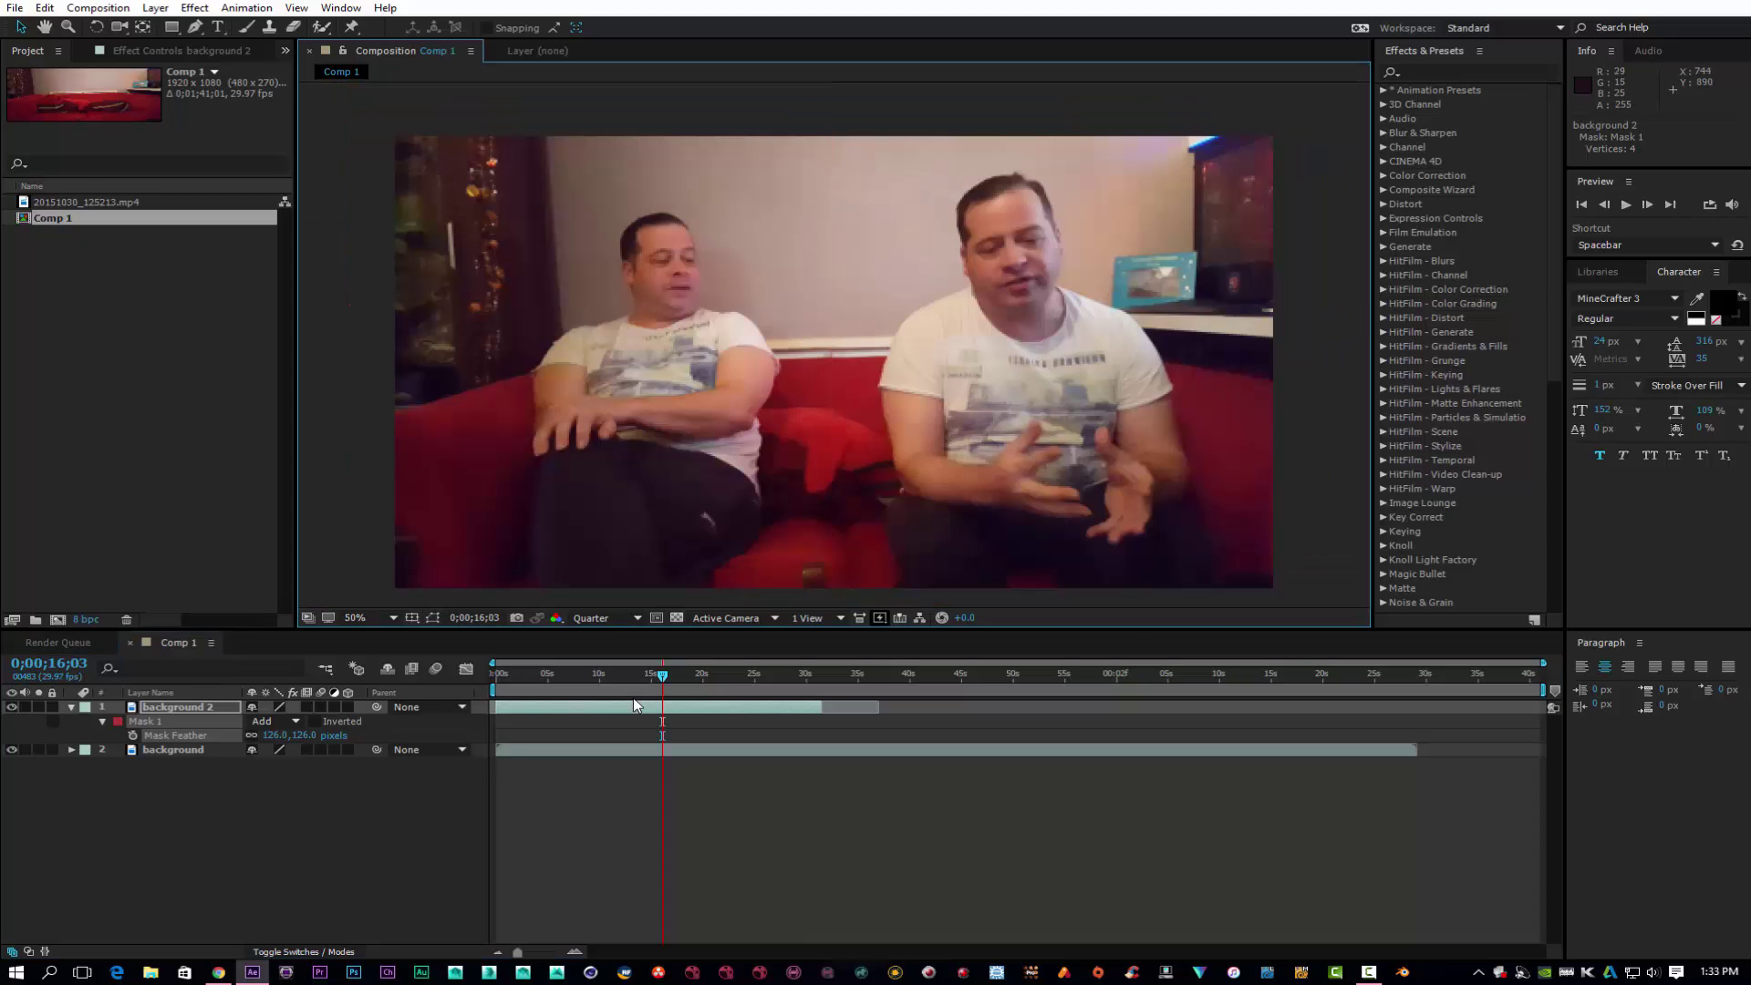
{"action": "key", "text": "comma"}
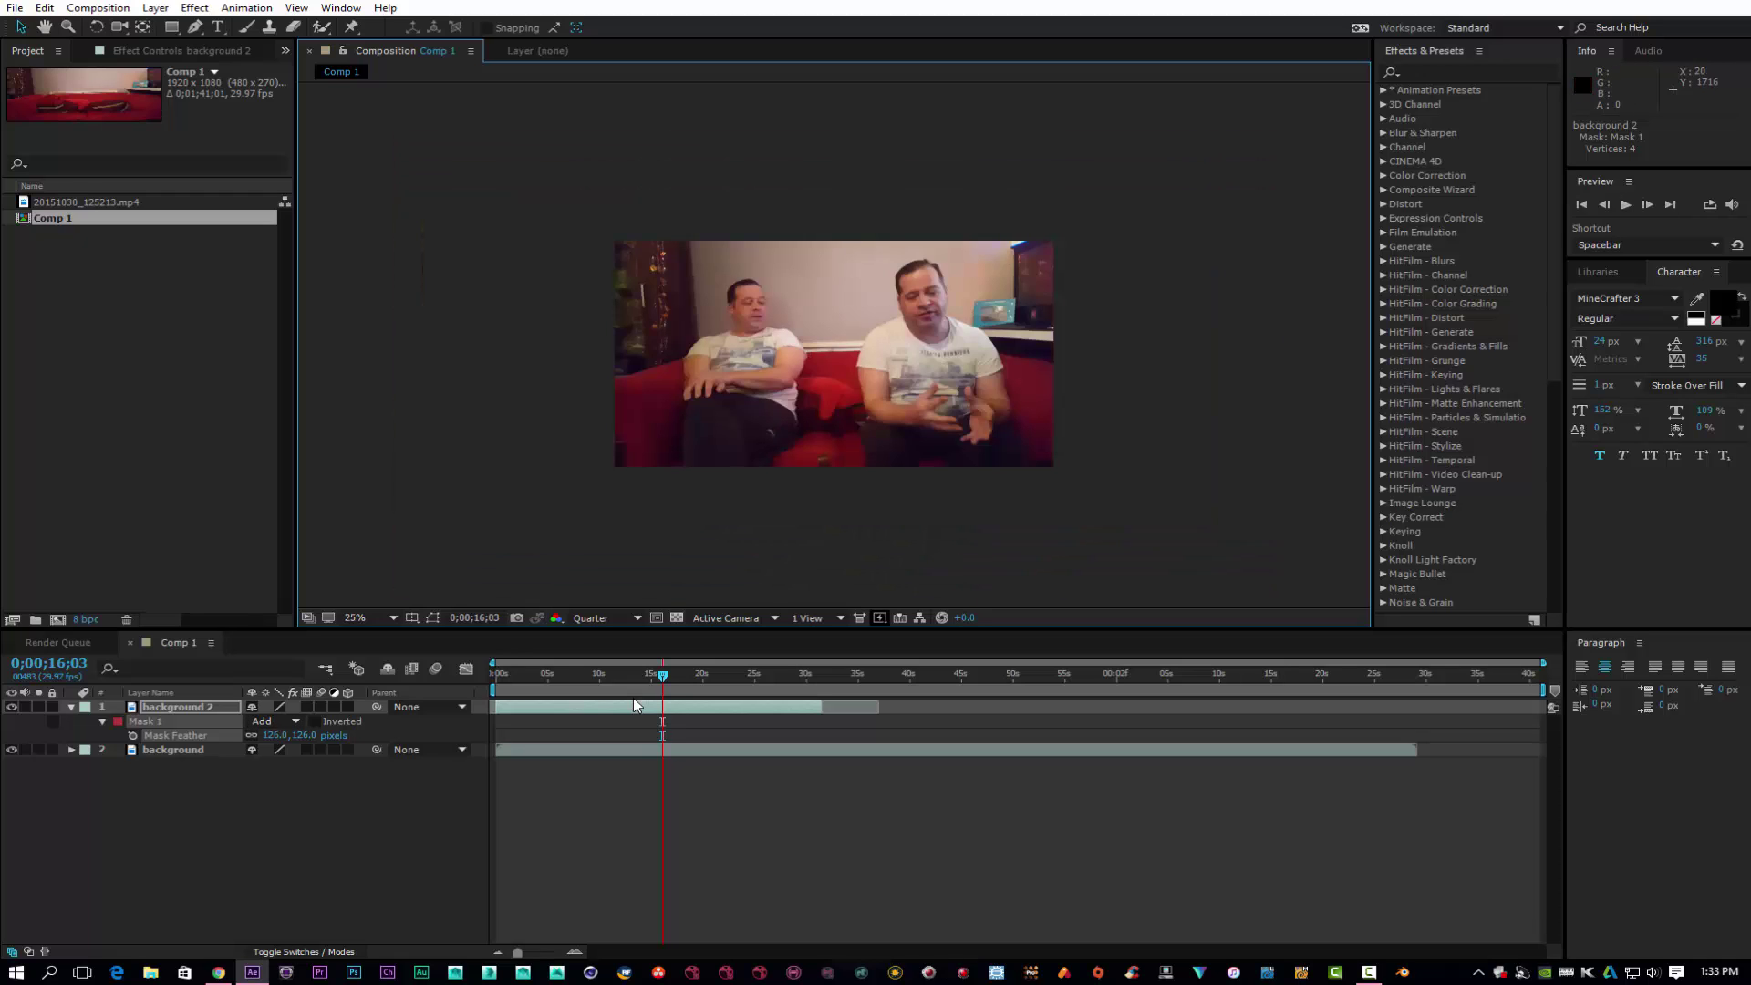
{"action": "key", "text": "period"}
{"action": "key", "text": "period"}
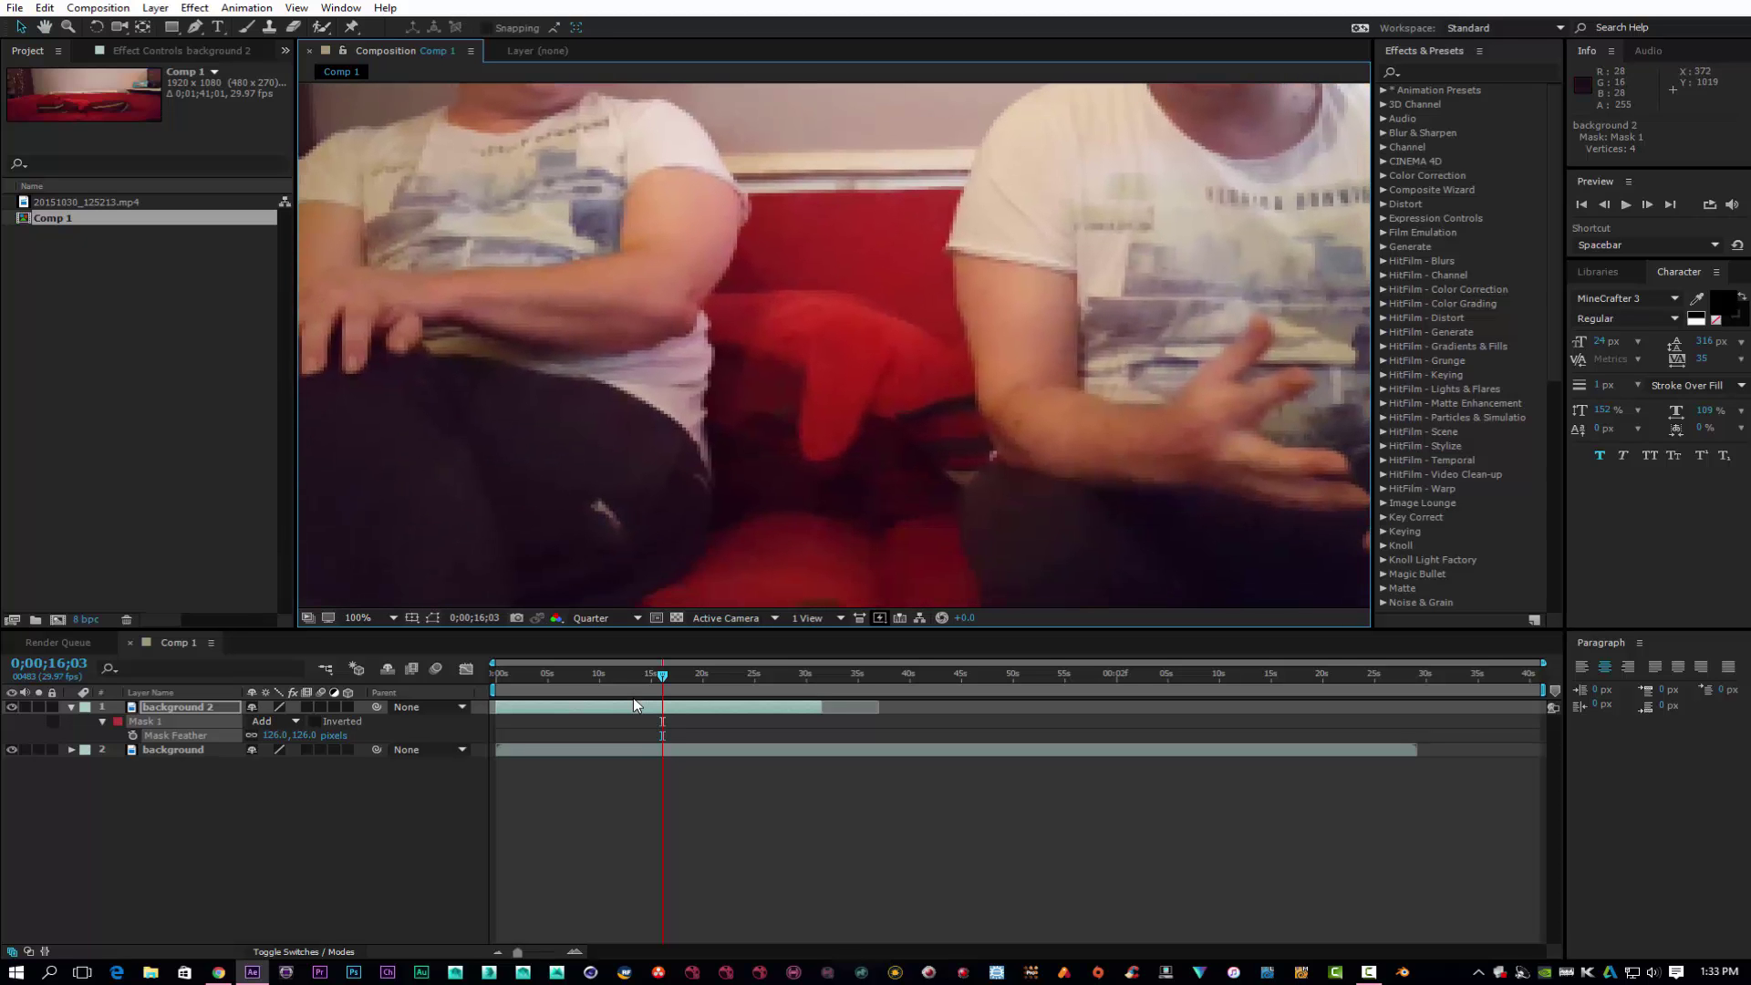
Reset the mask feather to 0 and nudge the background 2 layer to position 988, 542.
{"action": "left_click", "coordinate": [304, 736]}
{"action": "type", "text": "0"}
{"action": "key", "text": "Return"}
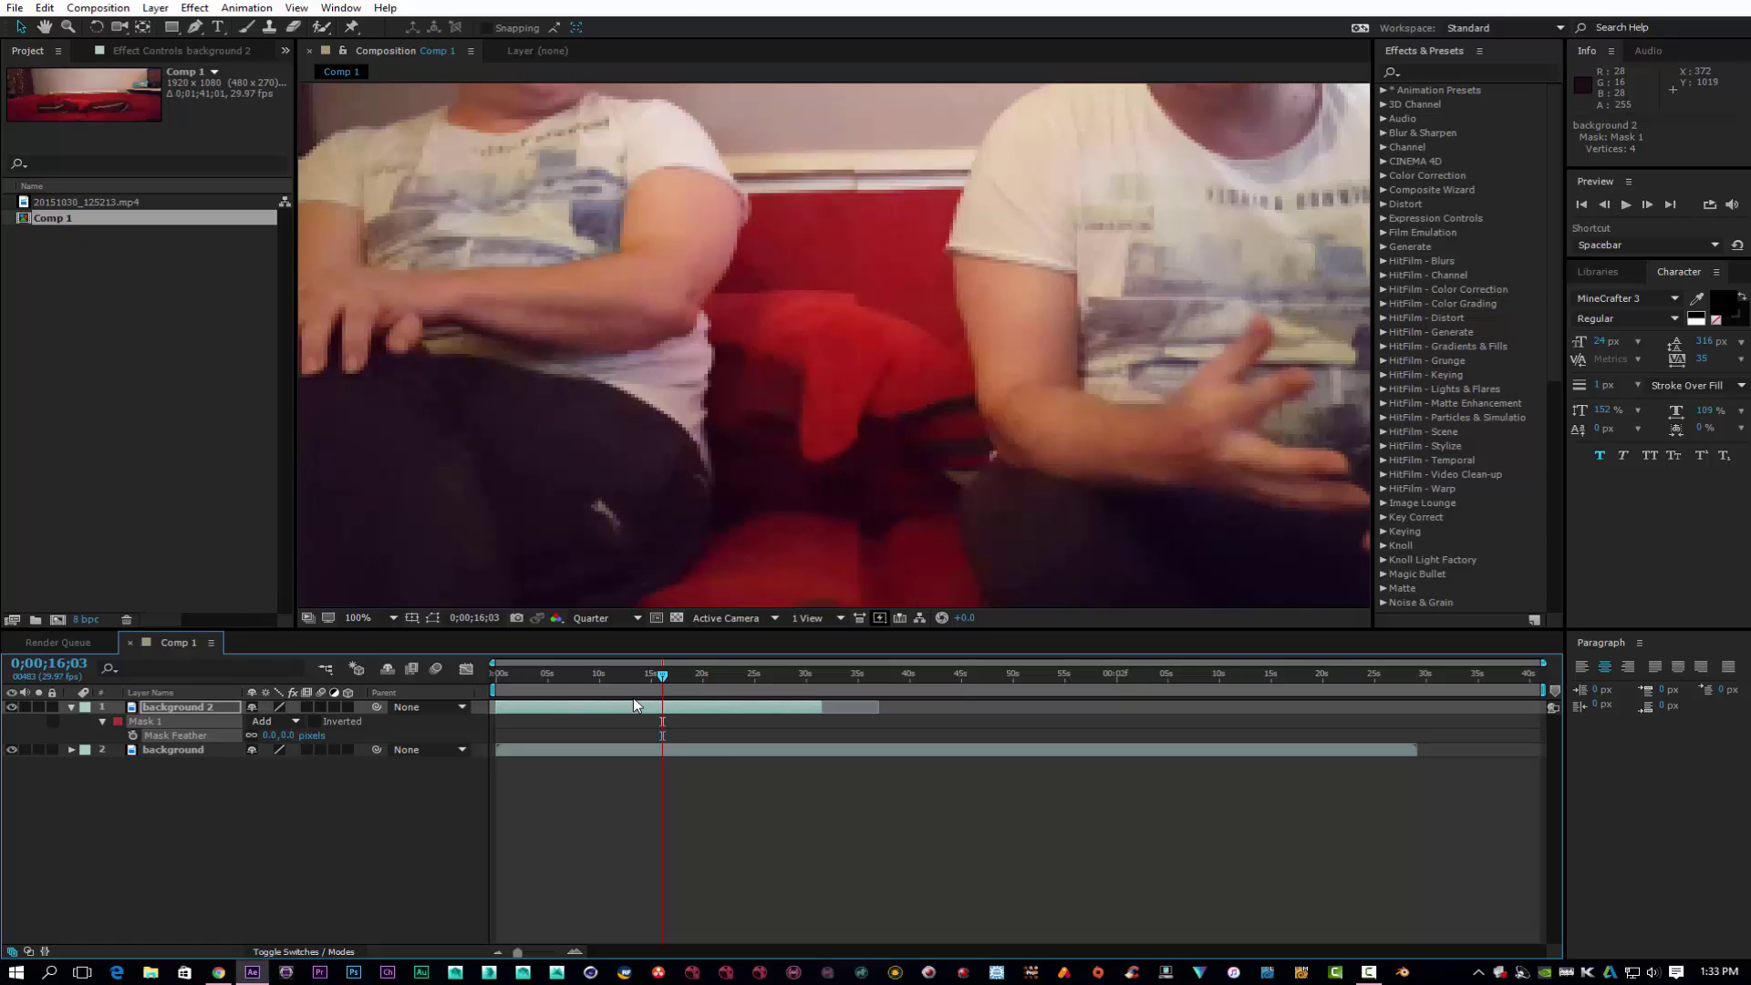
{"action": "left_click_drag", "start_coordinate": [828, 432], "coordinate": [829, 433]}
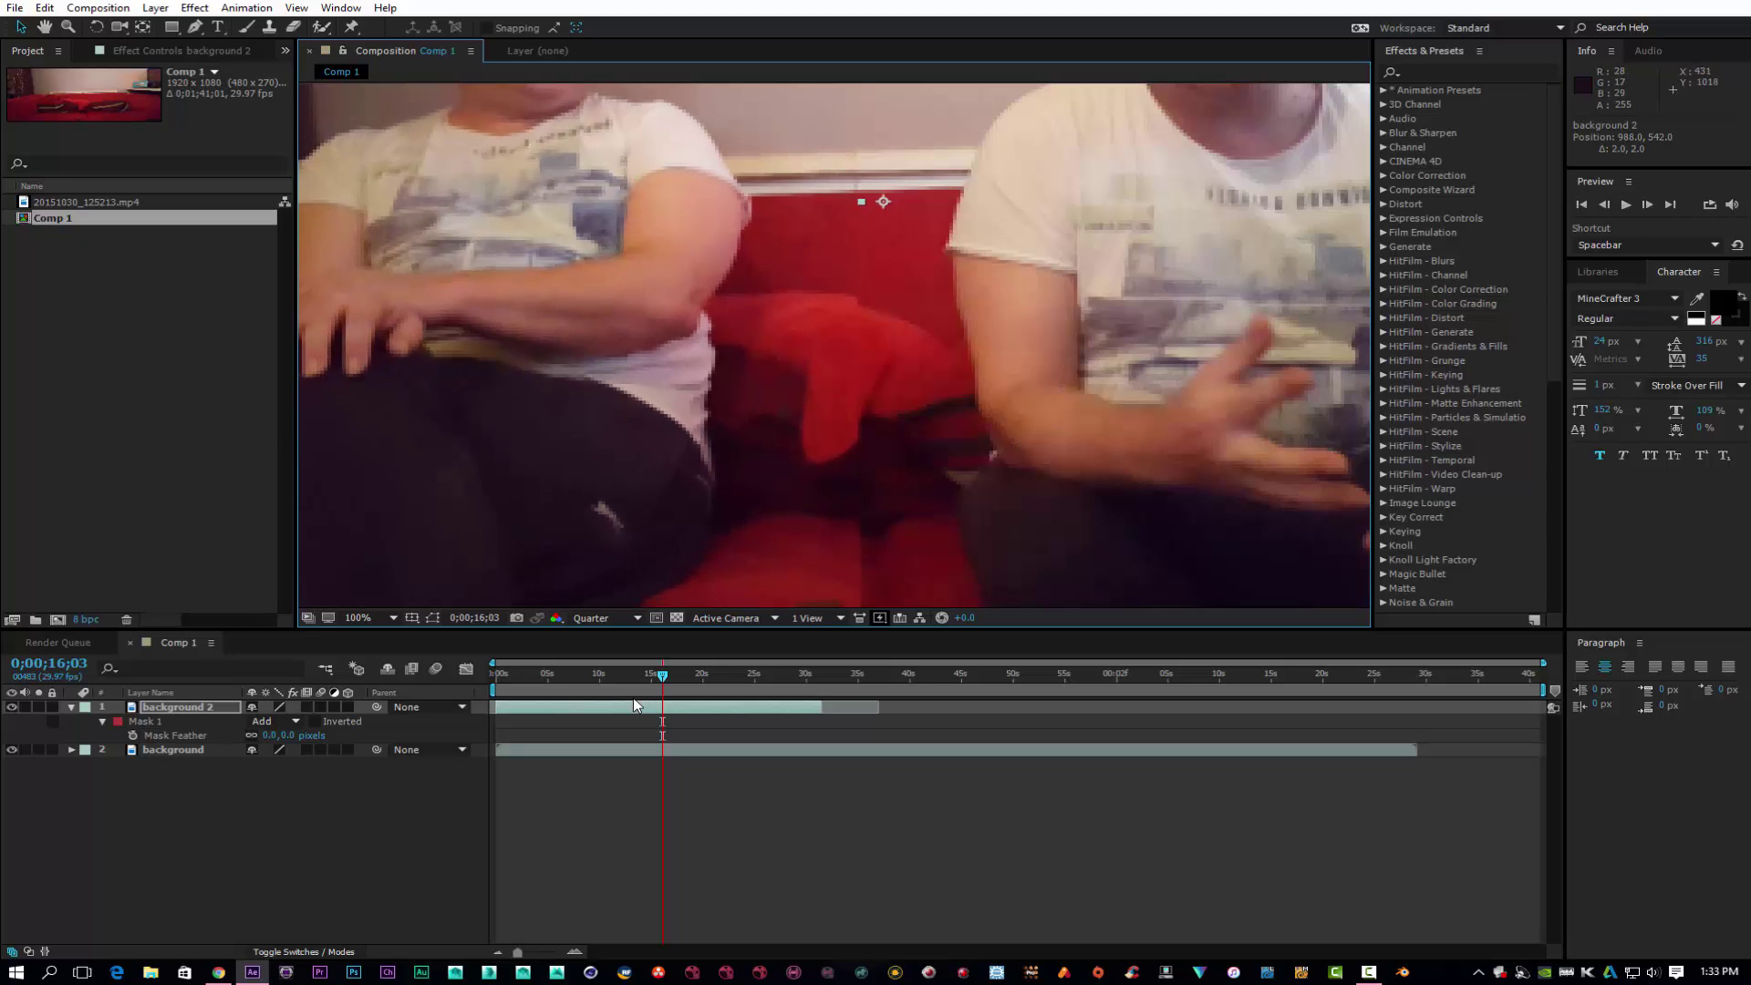
Set the background 2 mask feather to 116 pixels and clear the selection to check the whole frame.
{"action": "left_click_drag", "start_coordinate": [263, 735], "coordinate": [316, 735]}
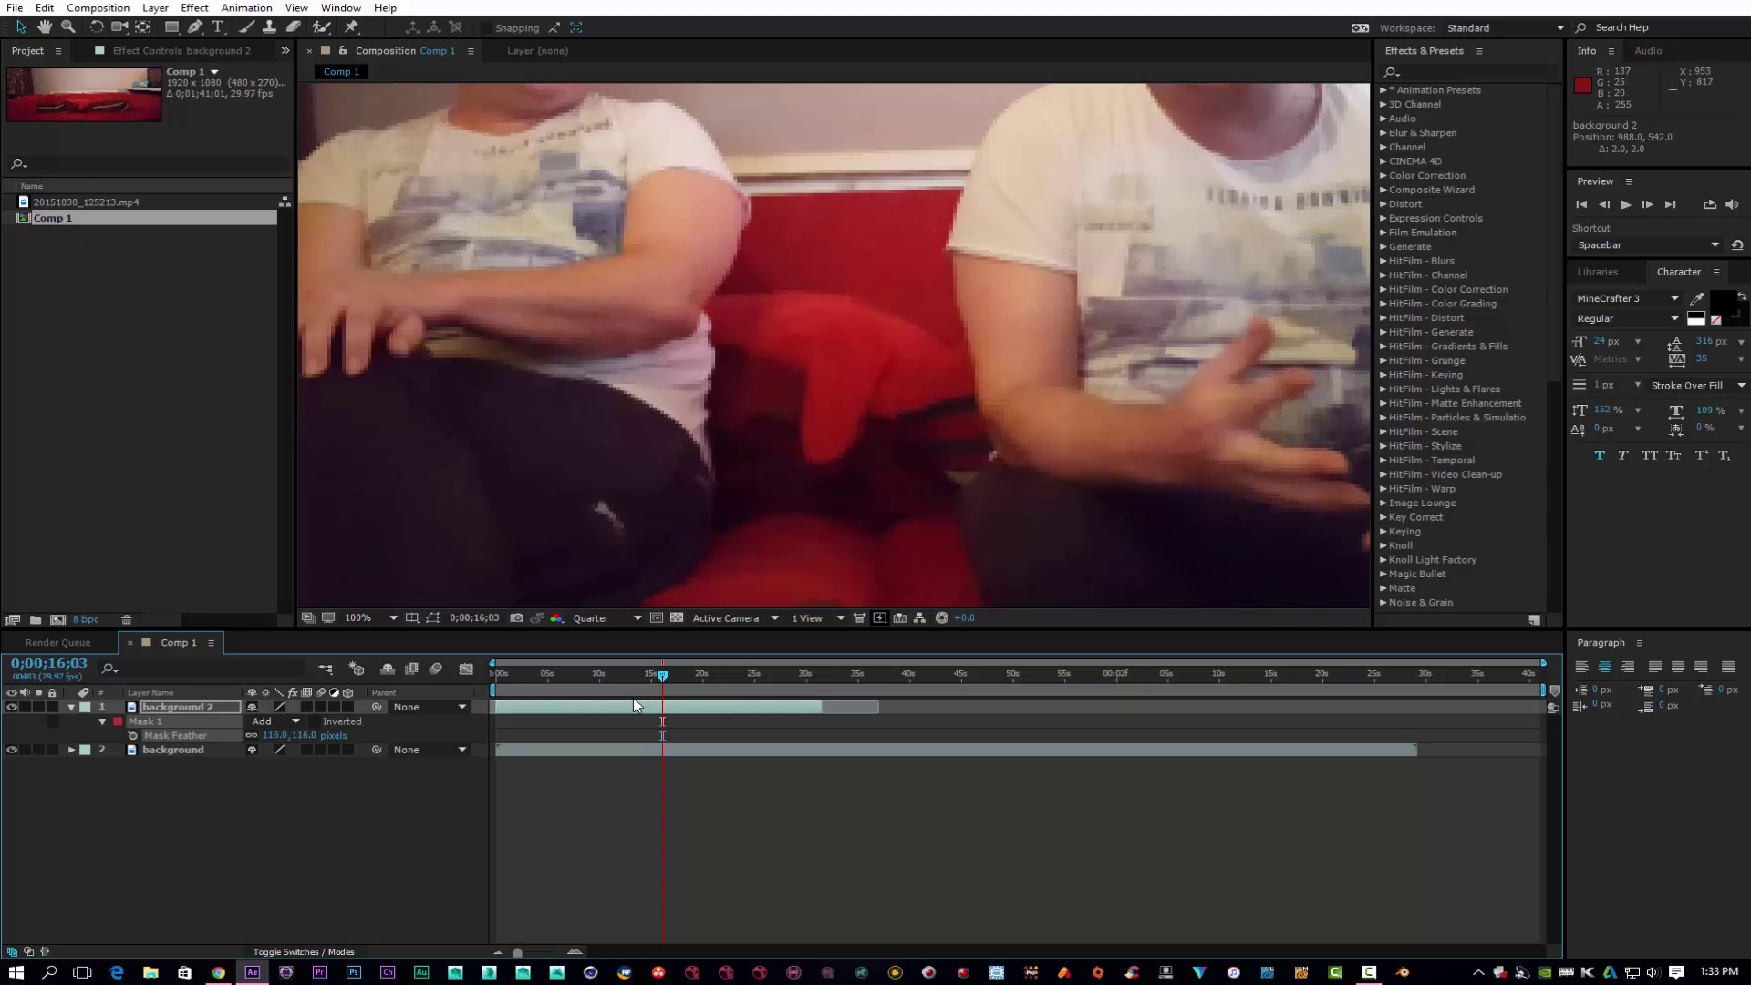
{"action": "key", "text": "comma"}
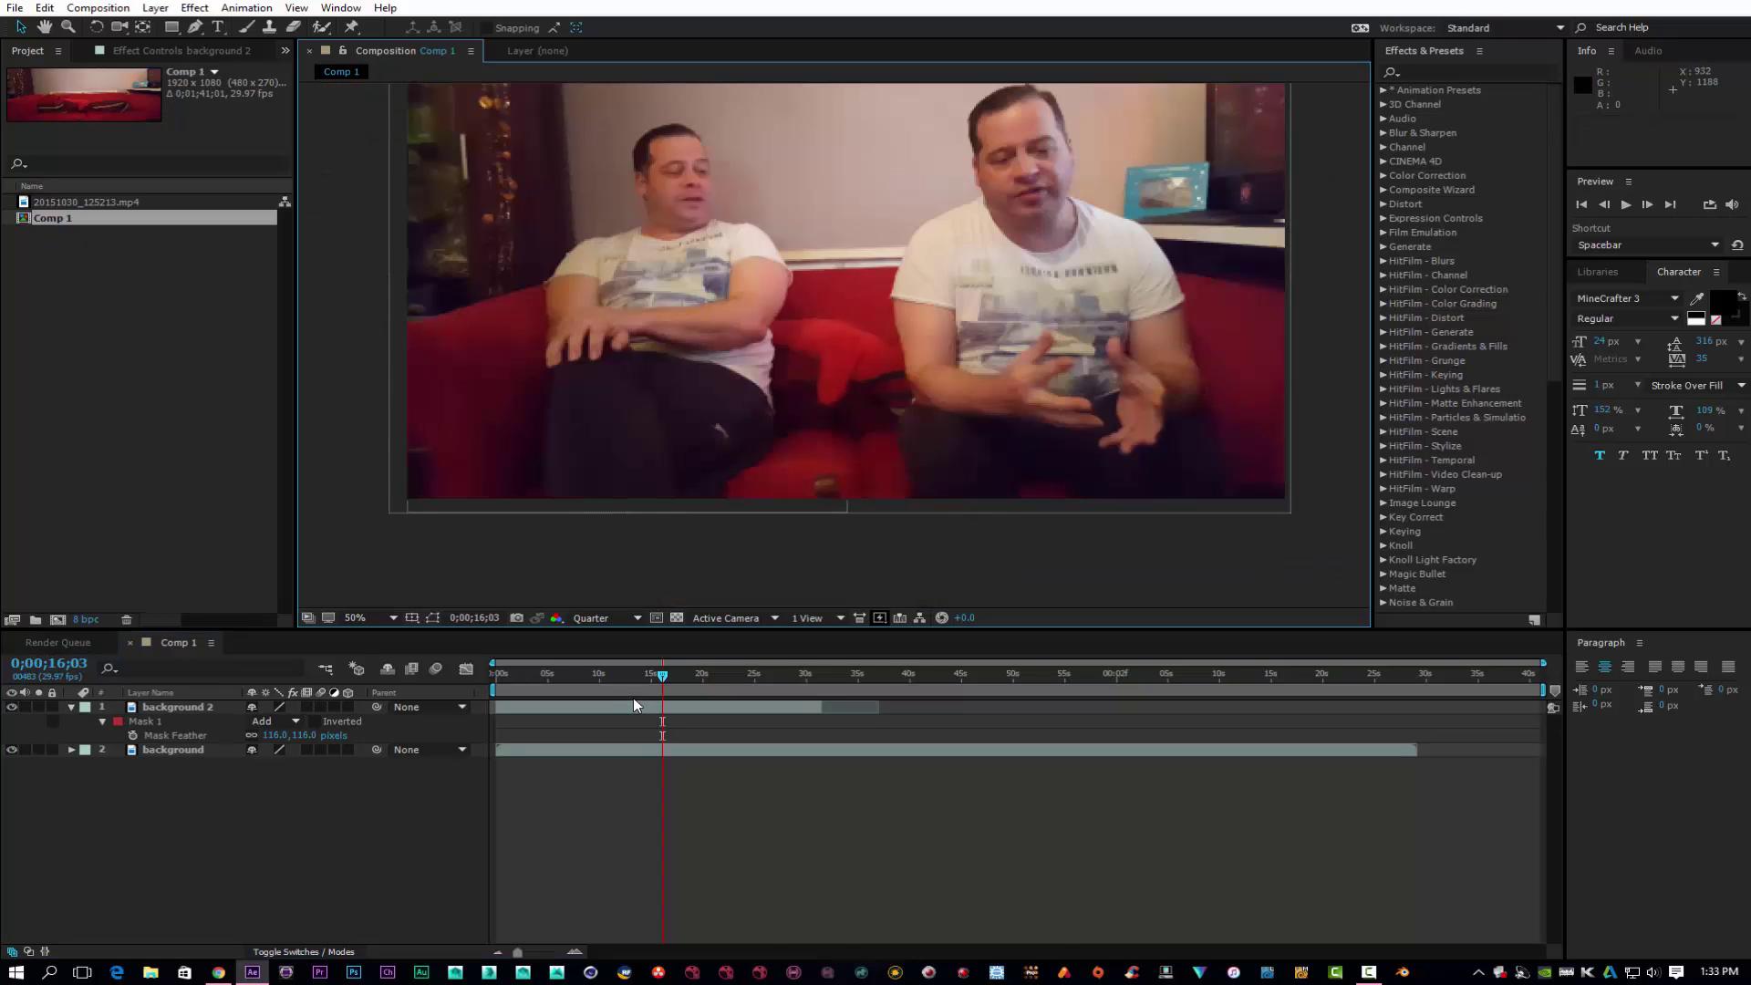
{"action": "key", "text": "comma"}
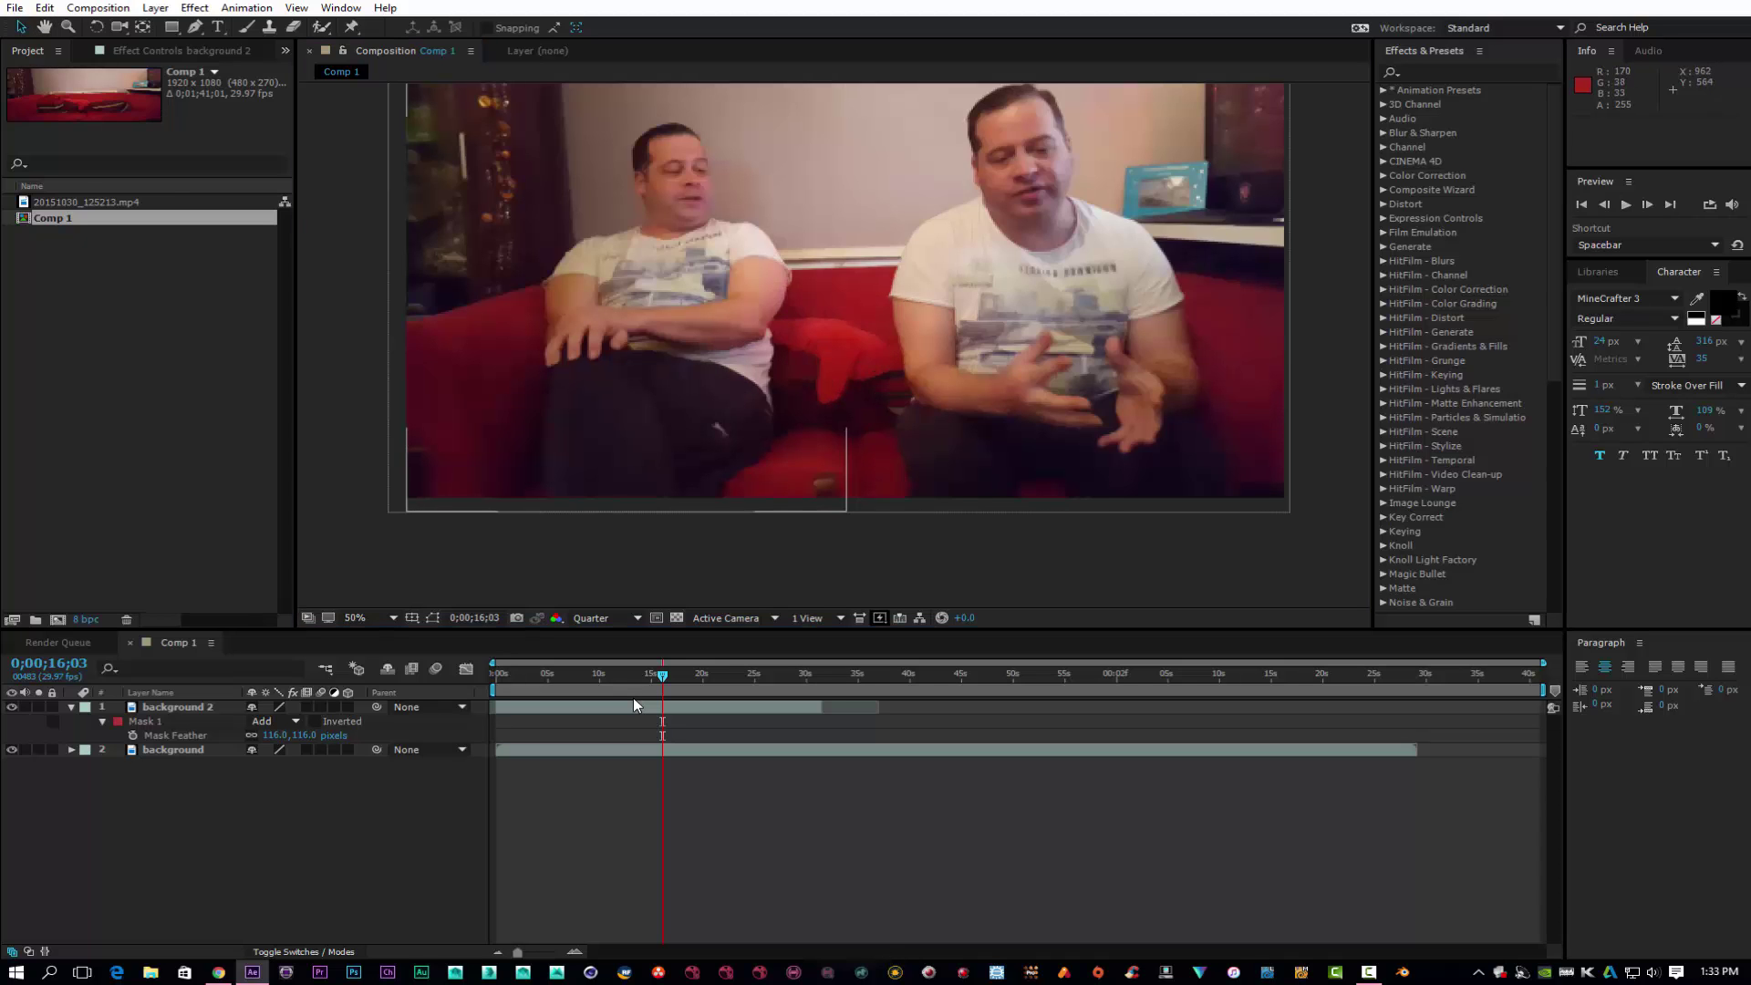
{"action": "key", "text": "v"}
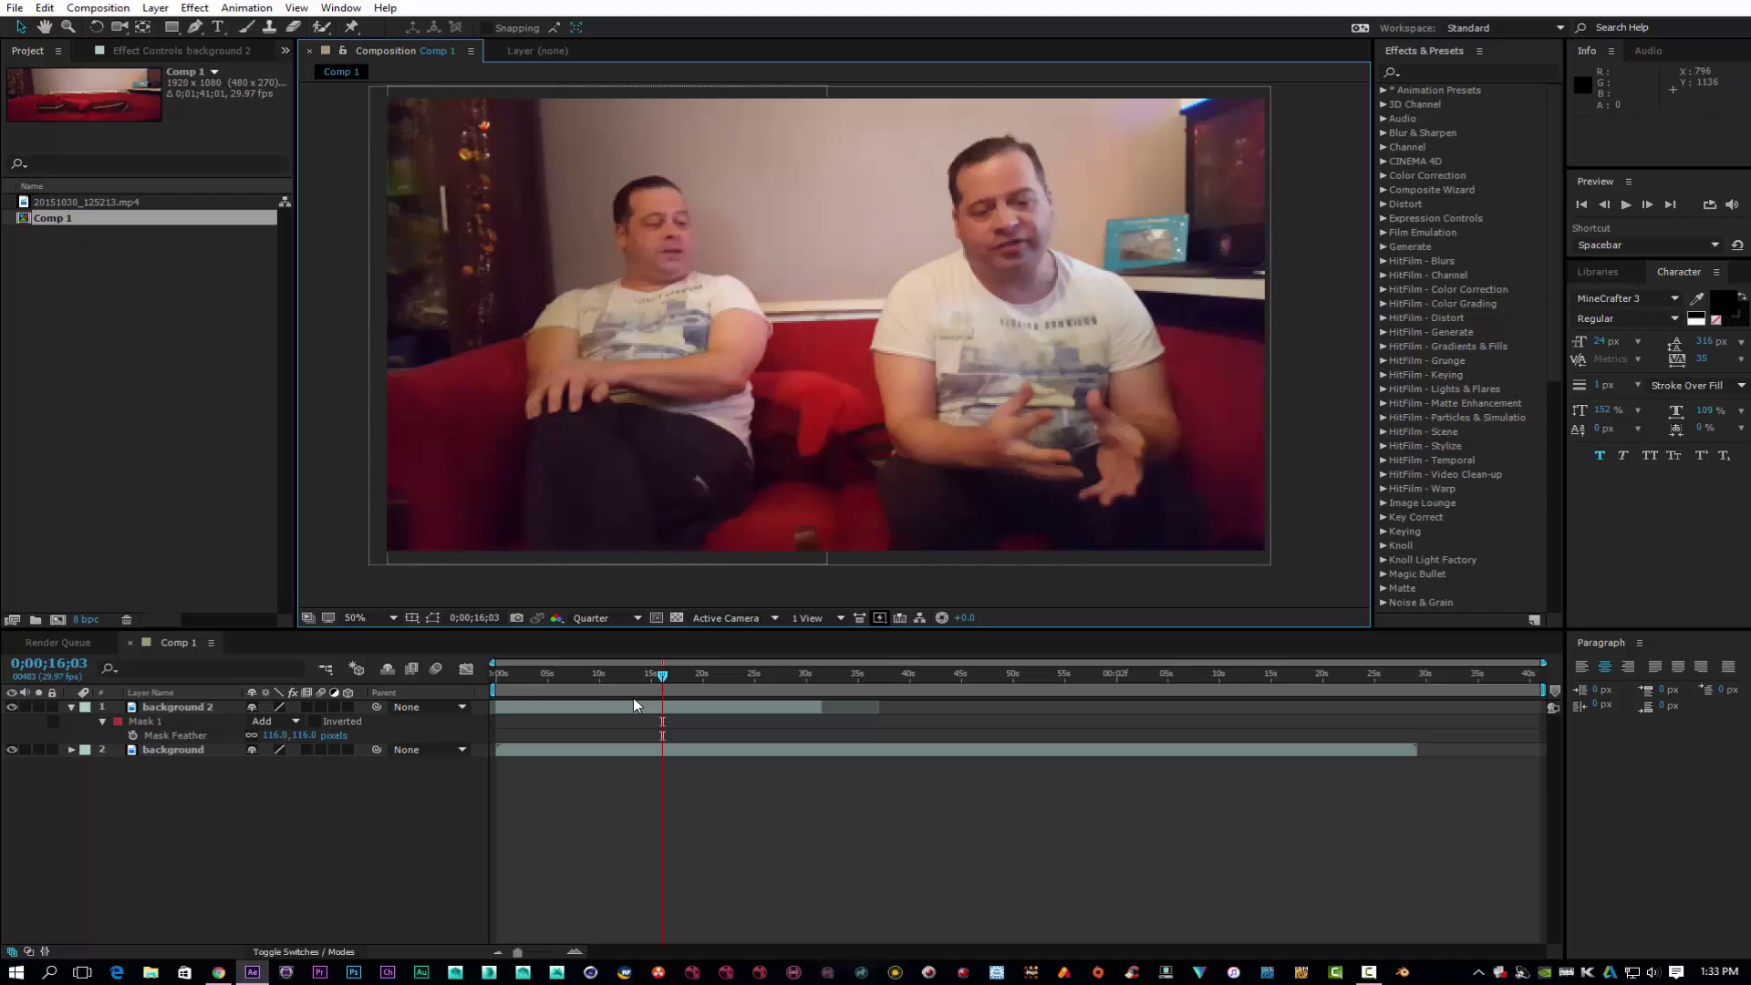
Preview the clone effect from the start of the composition and from 0;00;10;02.
{"action": "key", "text": "space"}
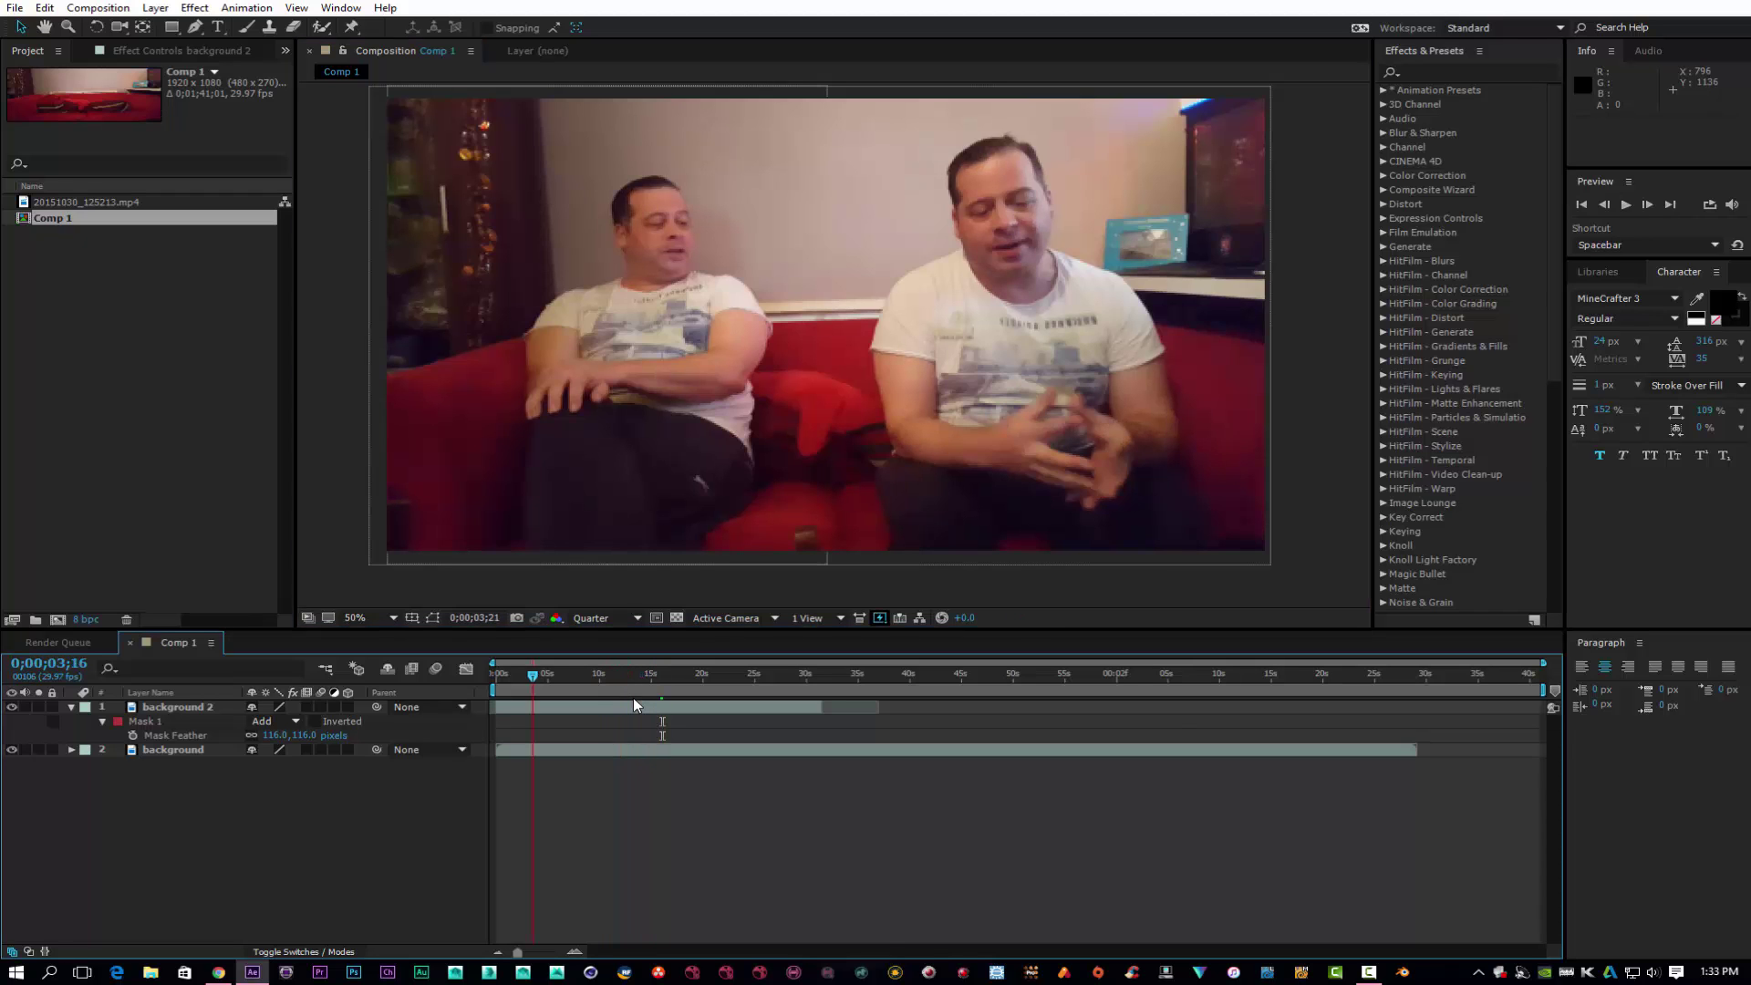
{"action": "key", "text": "space"}
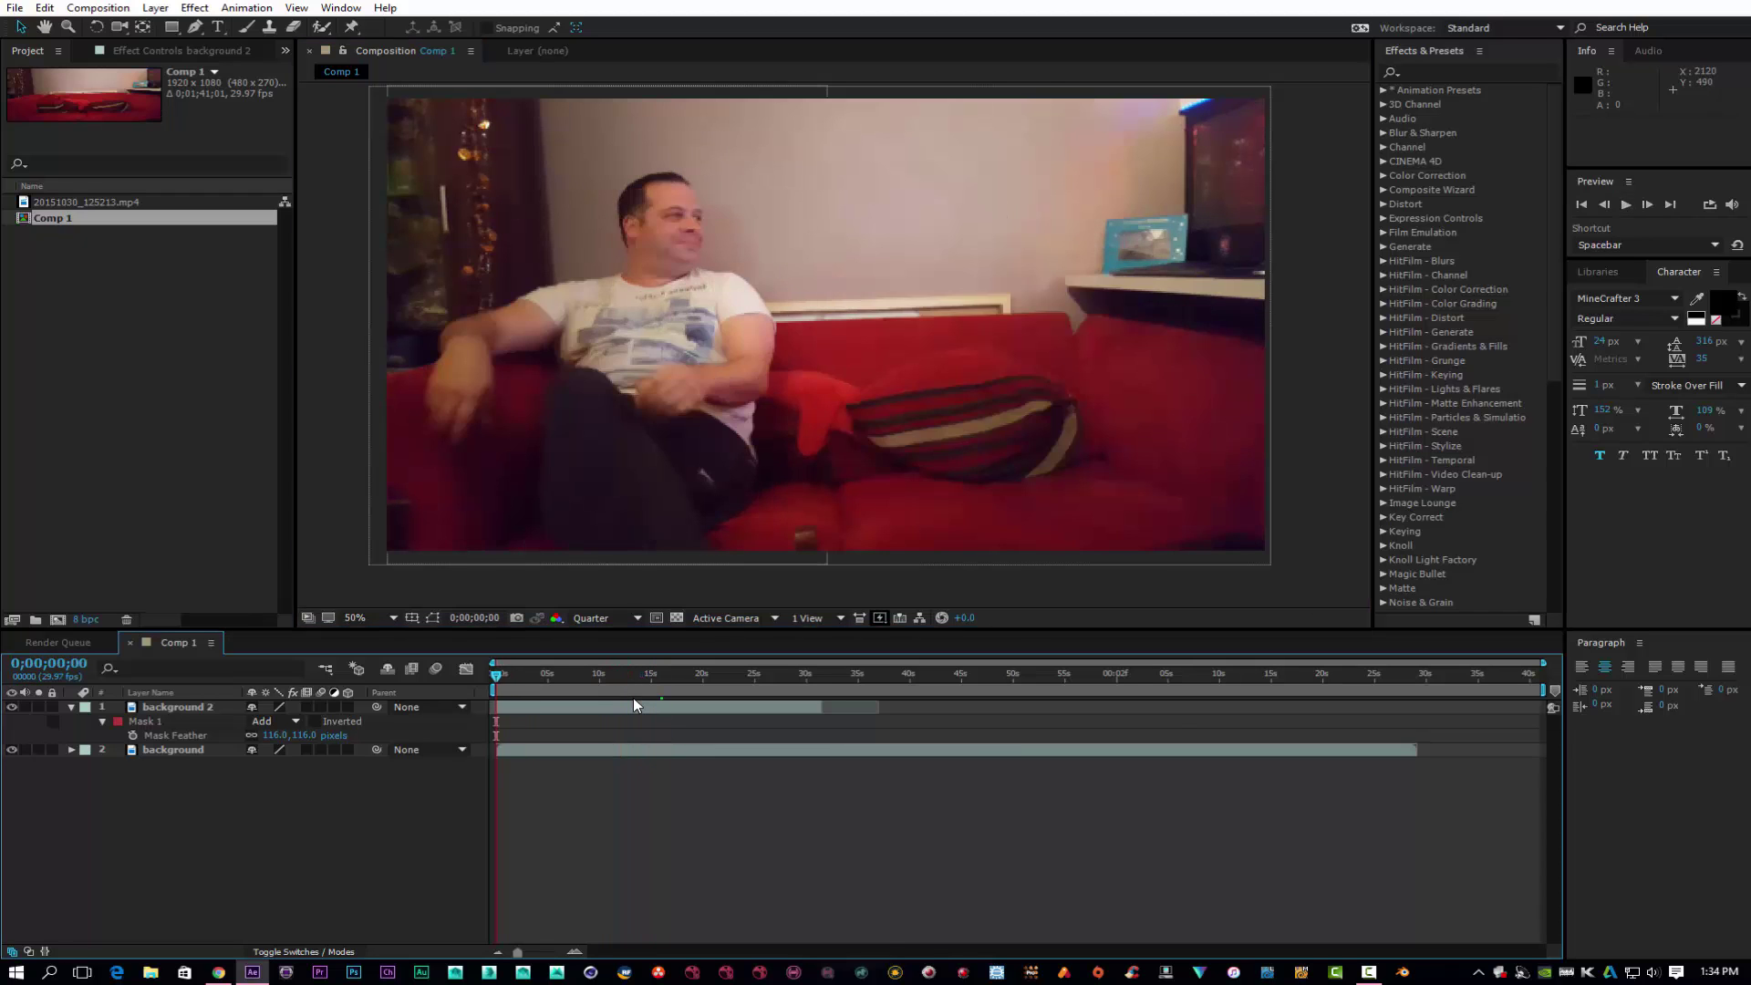
{"action": "key", "text": "space"}
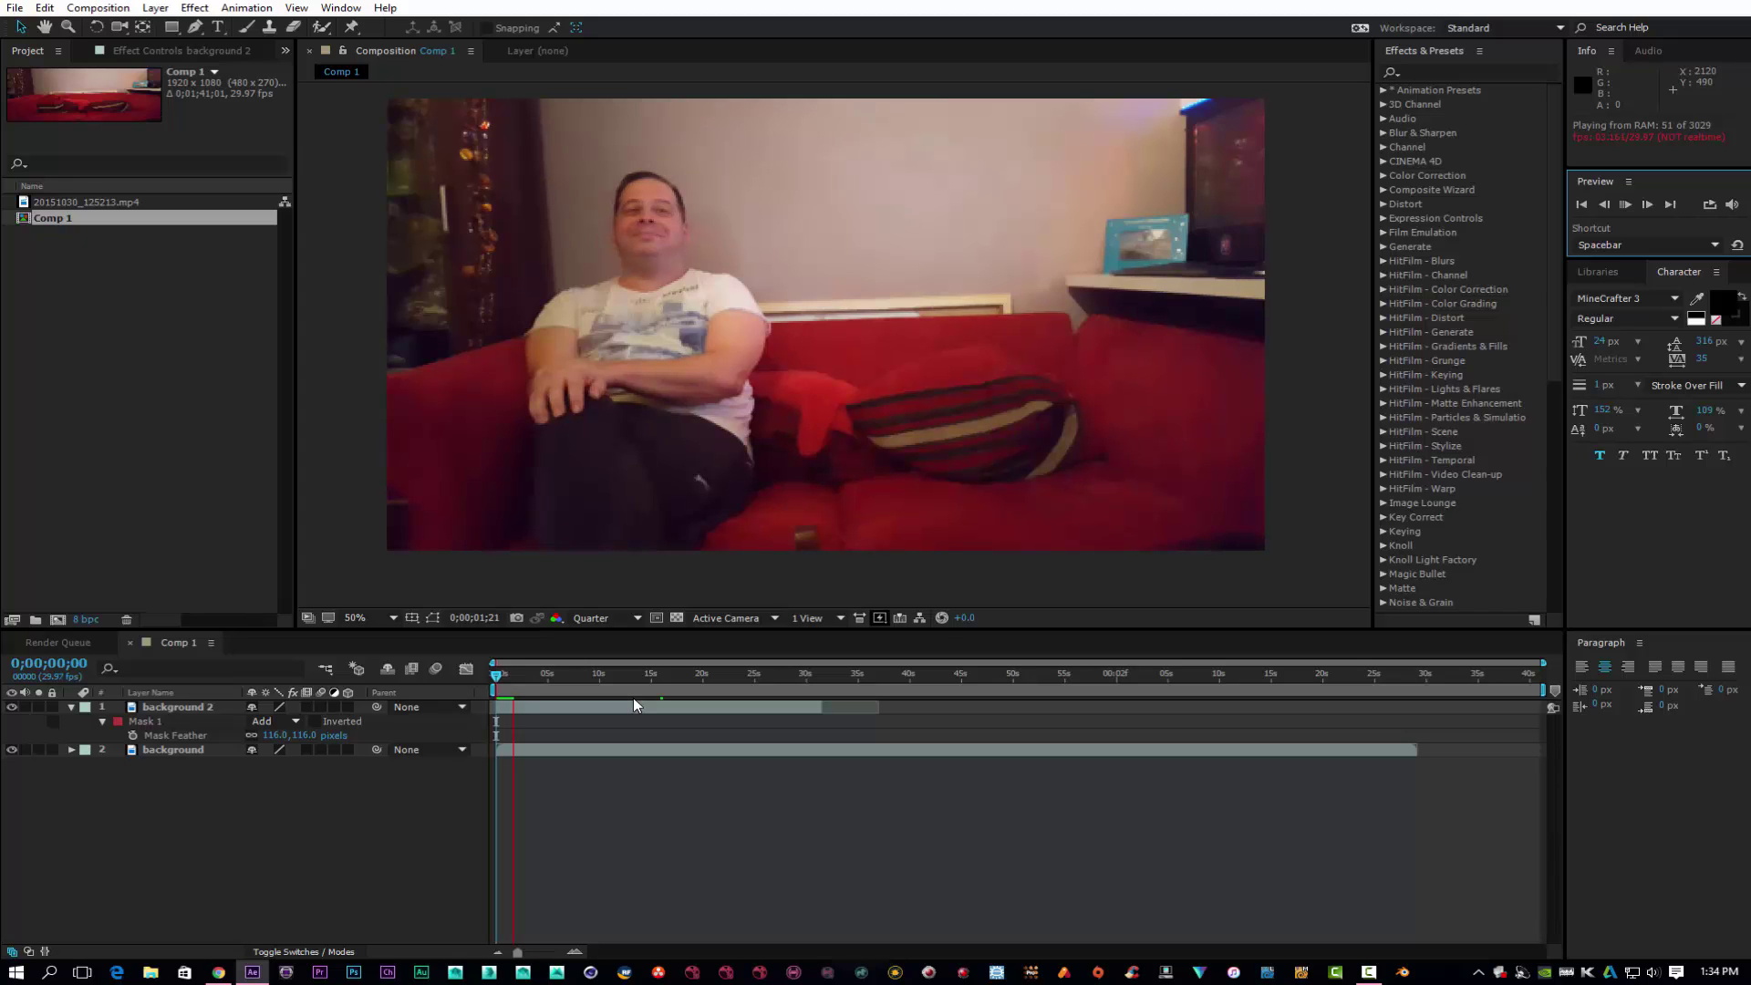
{"action": "key", "text": "space"}
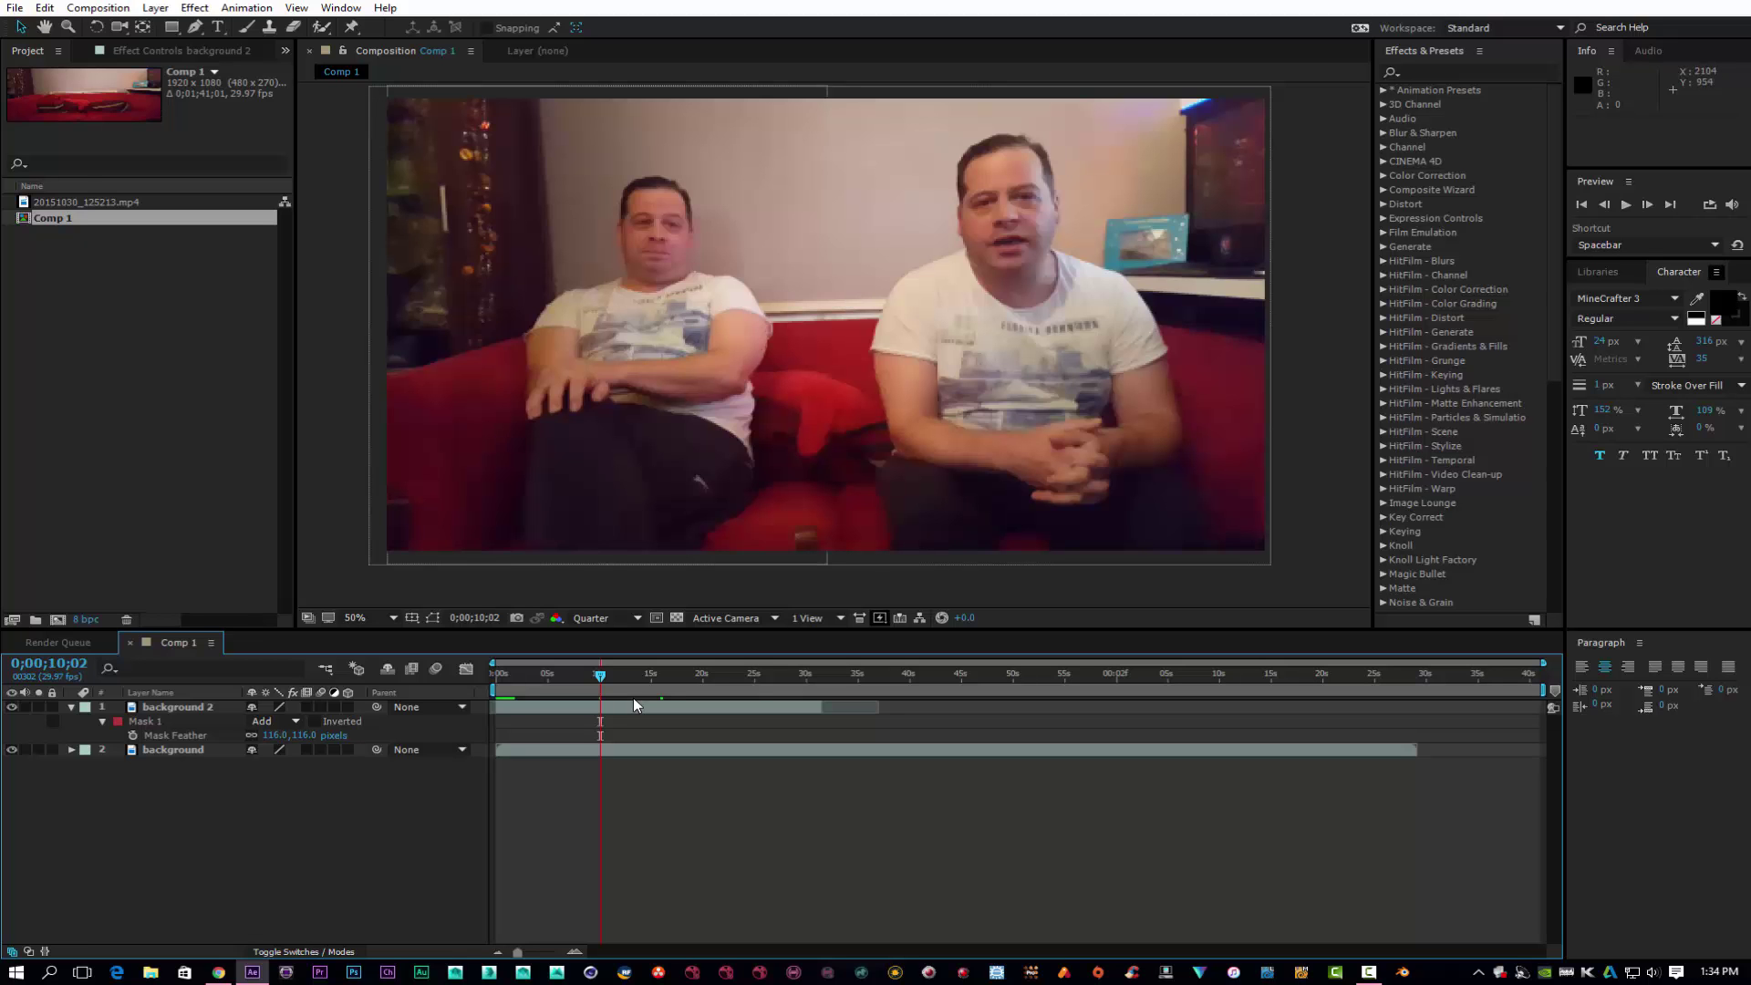
{"action": "key", "text": "space"}
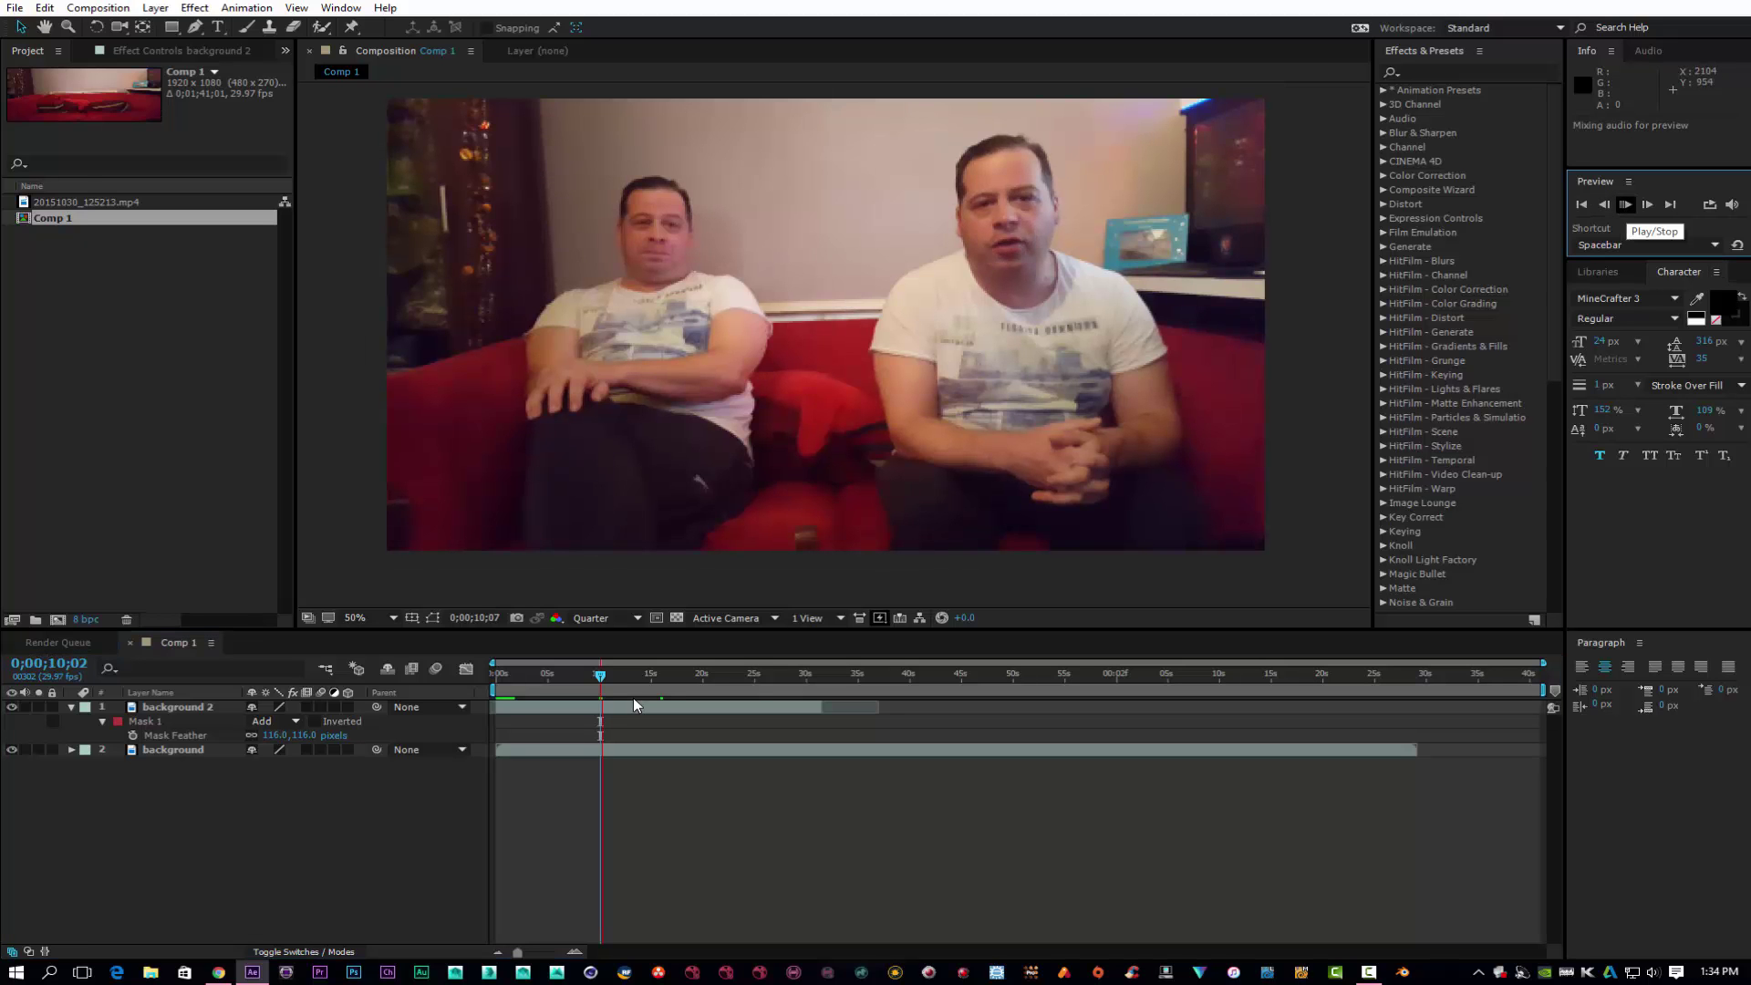